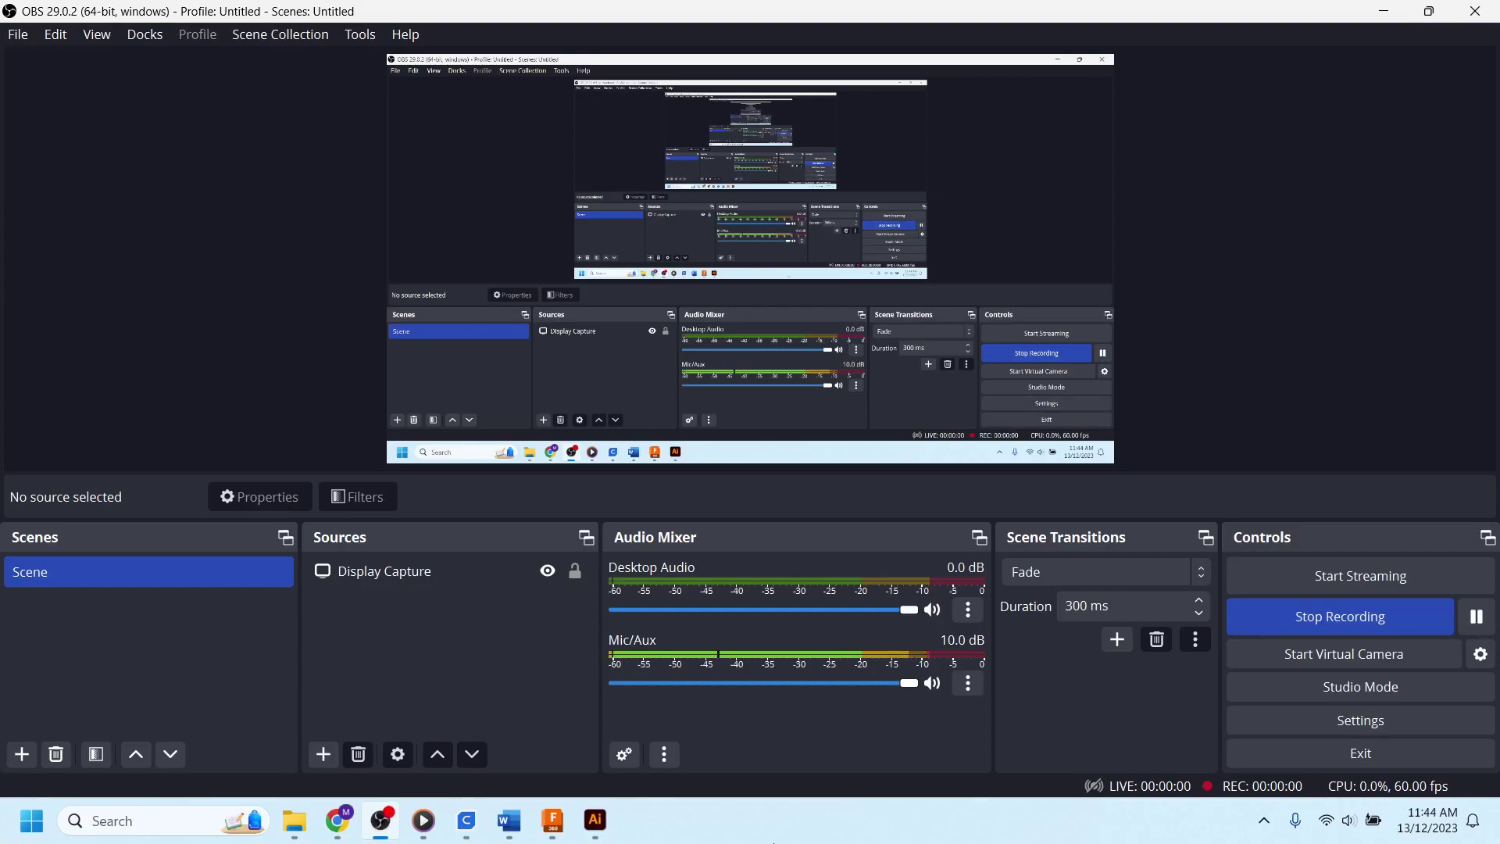
Start the OBS screen recording and minimize OBS to reveal Illustrator's home screen
{"action": "left_click", "coordinate": [383, 822]}
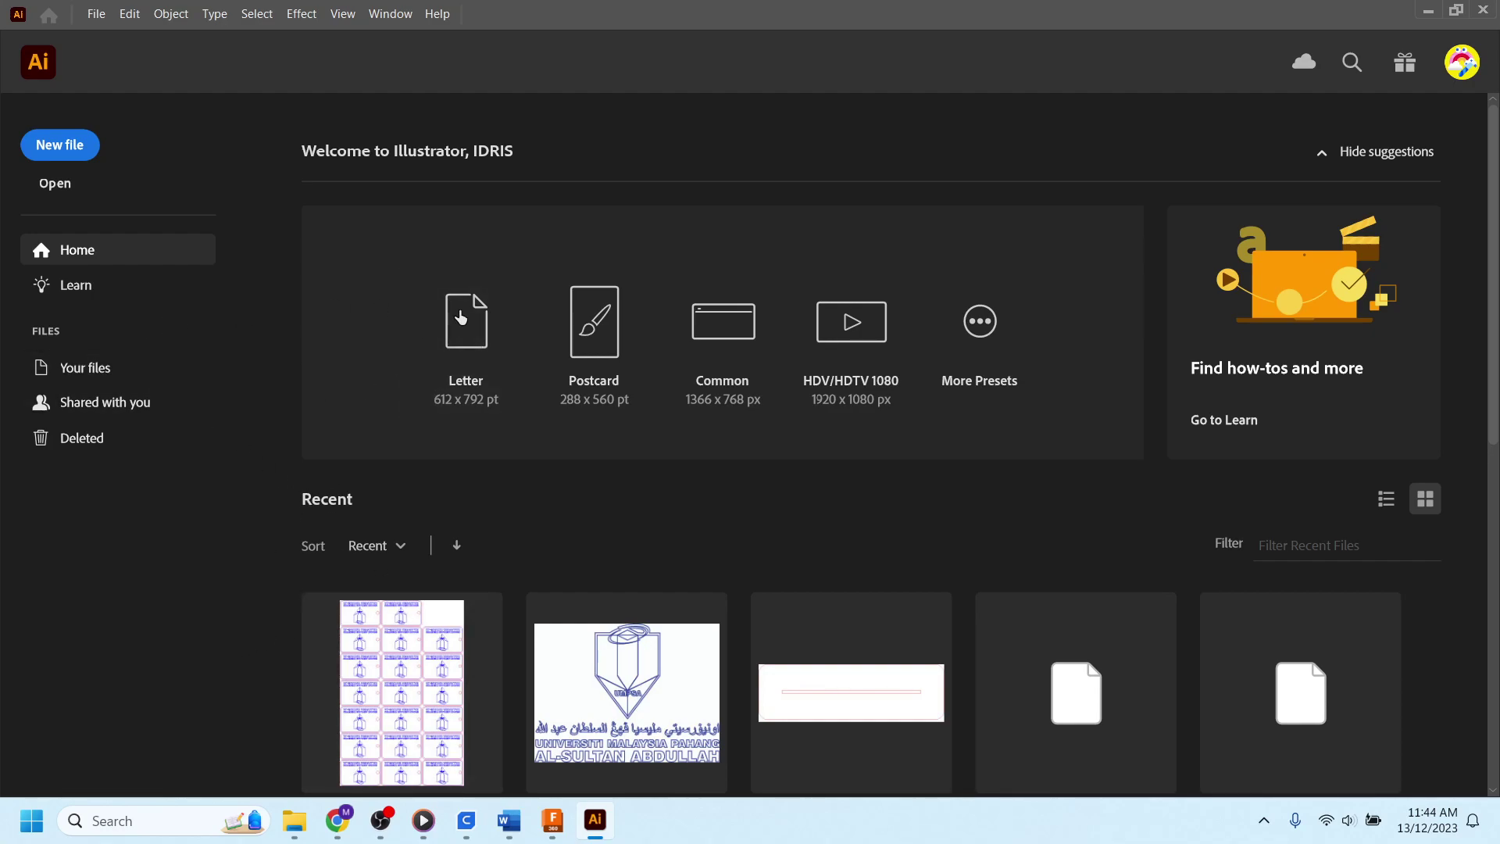
Import testcutting.dxf from the Desktop with DXF options of 100% scale, millimetres and centred artwork
{"action": "left_click", "coordinate": [86, 187]}
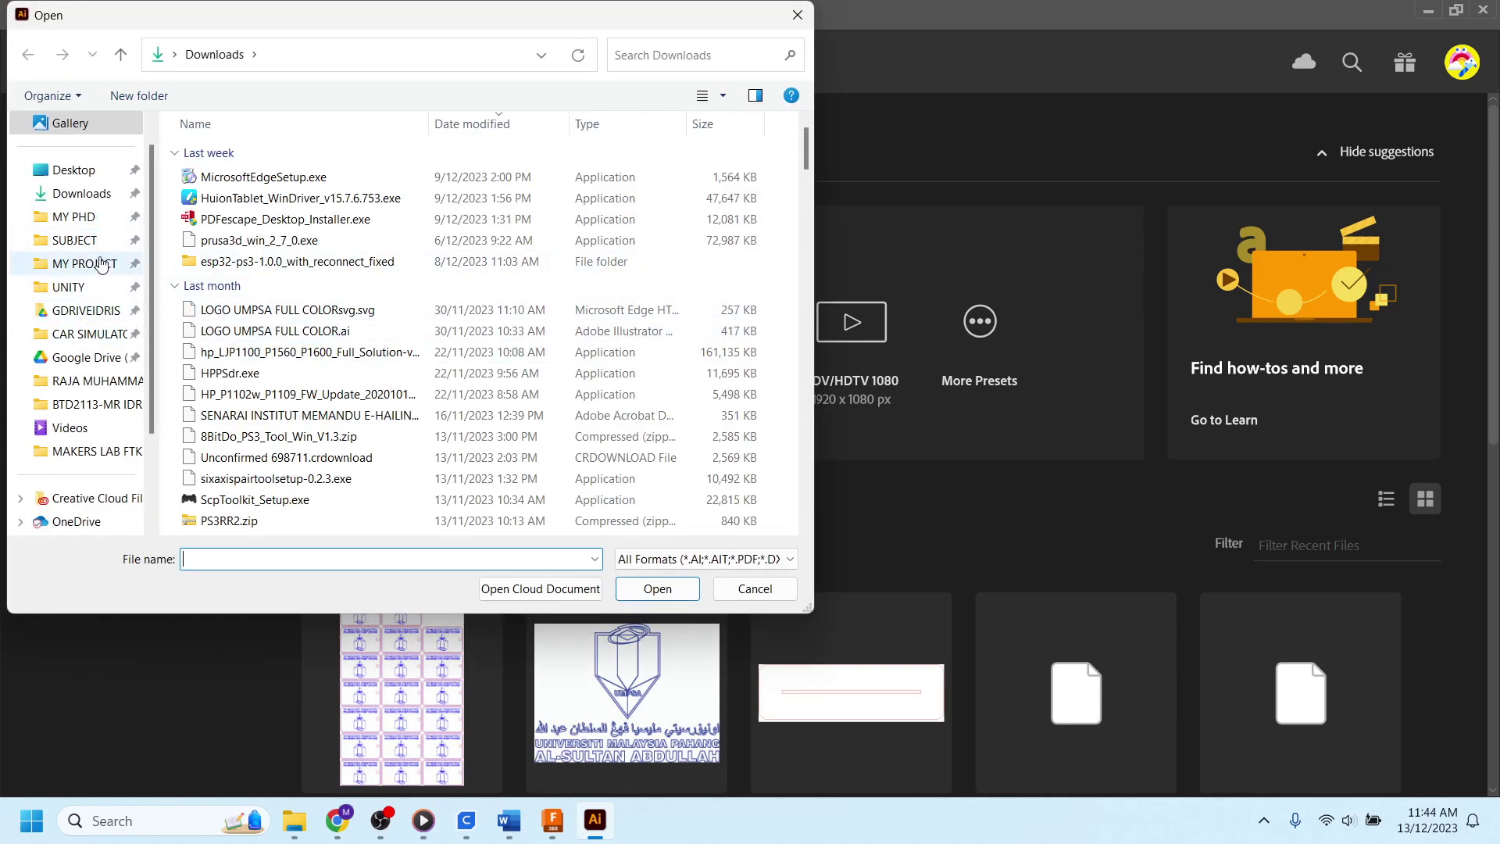
{"action": "left_click", "coordinate": [73, 170]}
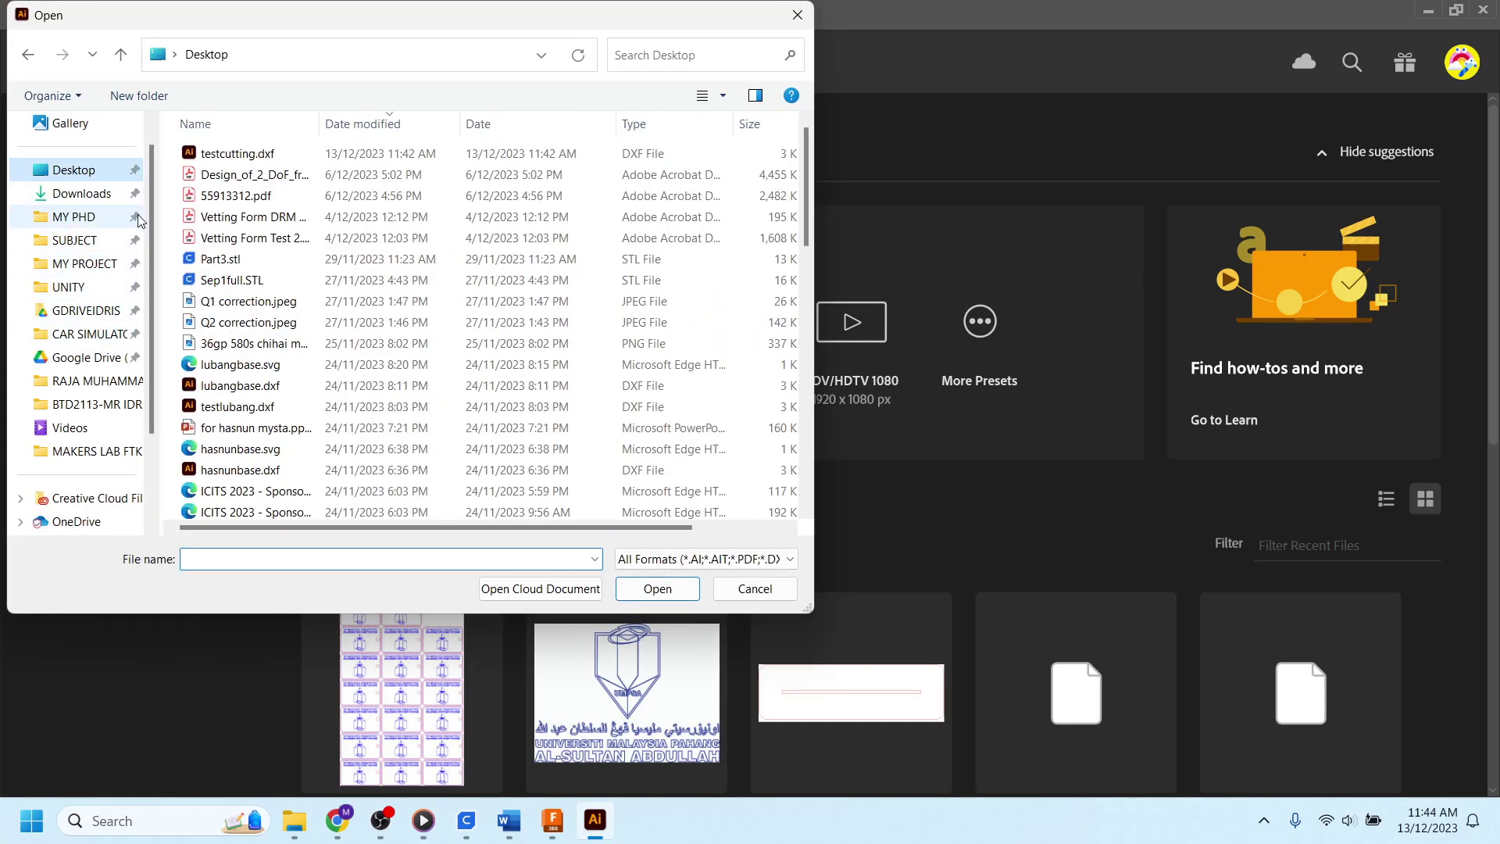
{"action": "left_click", "coordinate": [254, 160]}
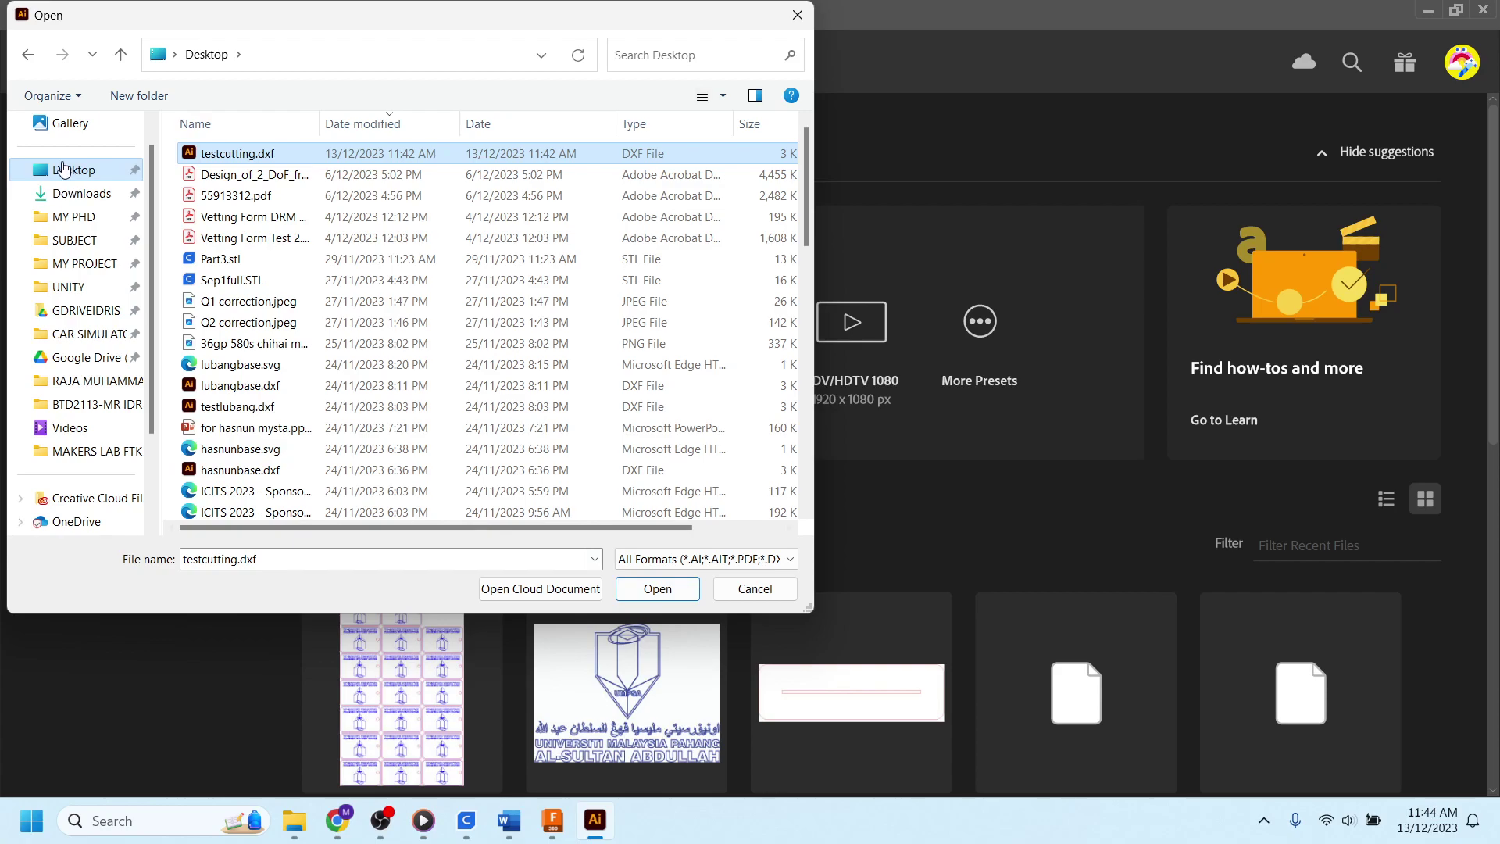
{"action": "left_click", "coordinate": [652, 591]}
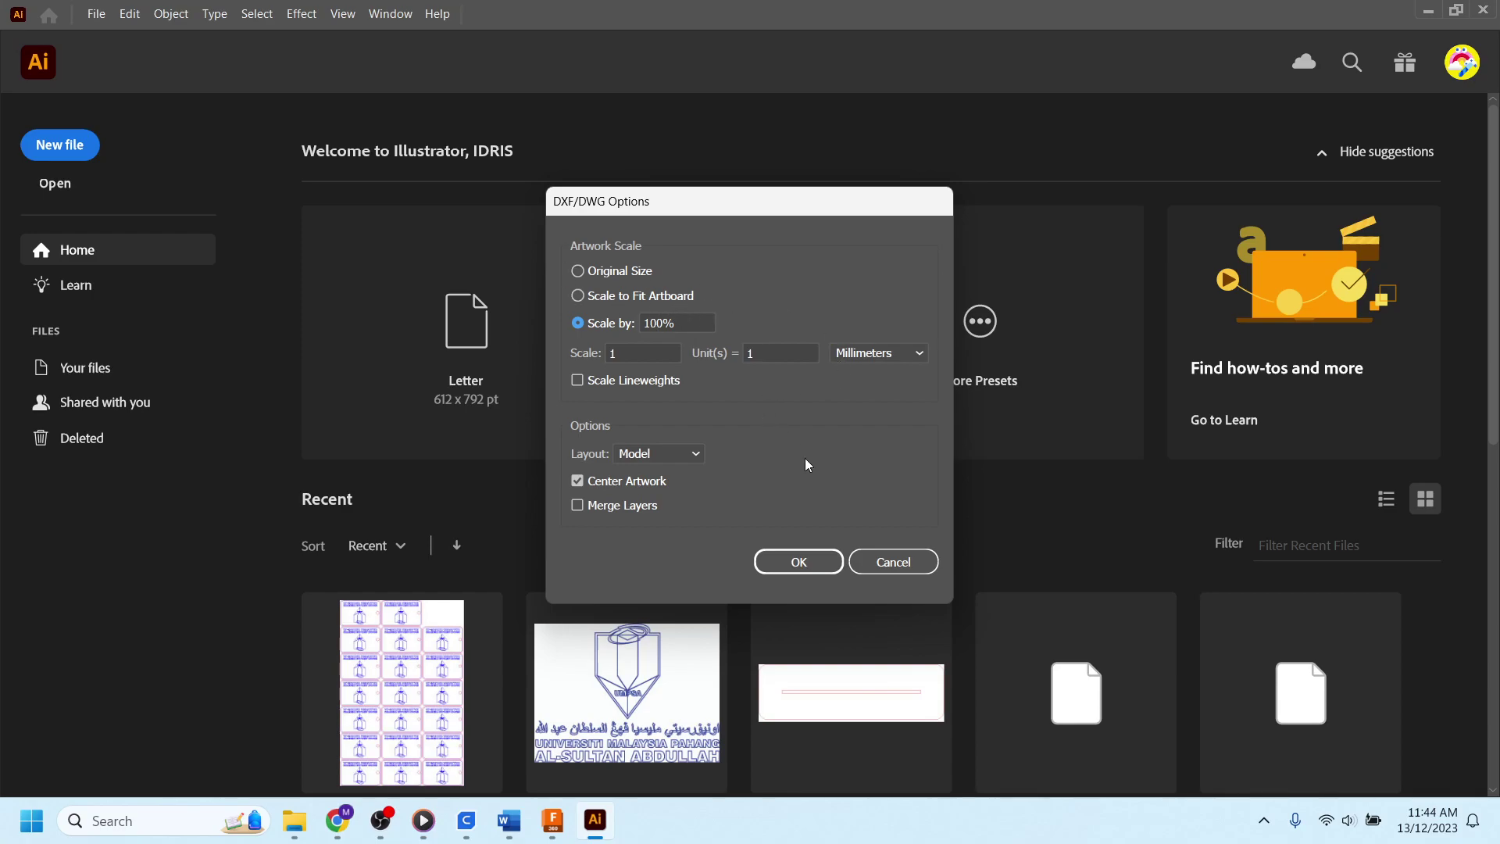
{"action": "left_click", "coordinate": [798, 563]}
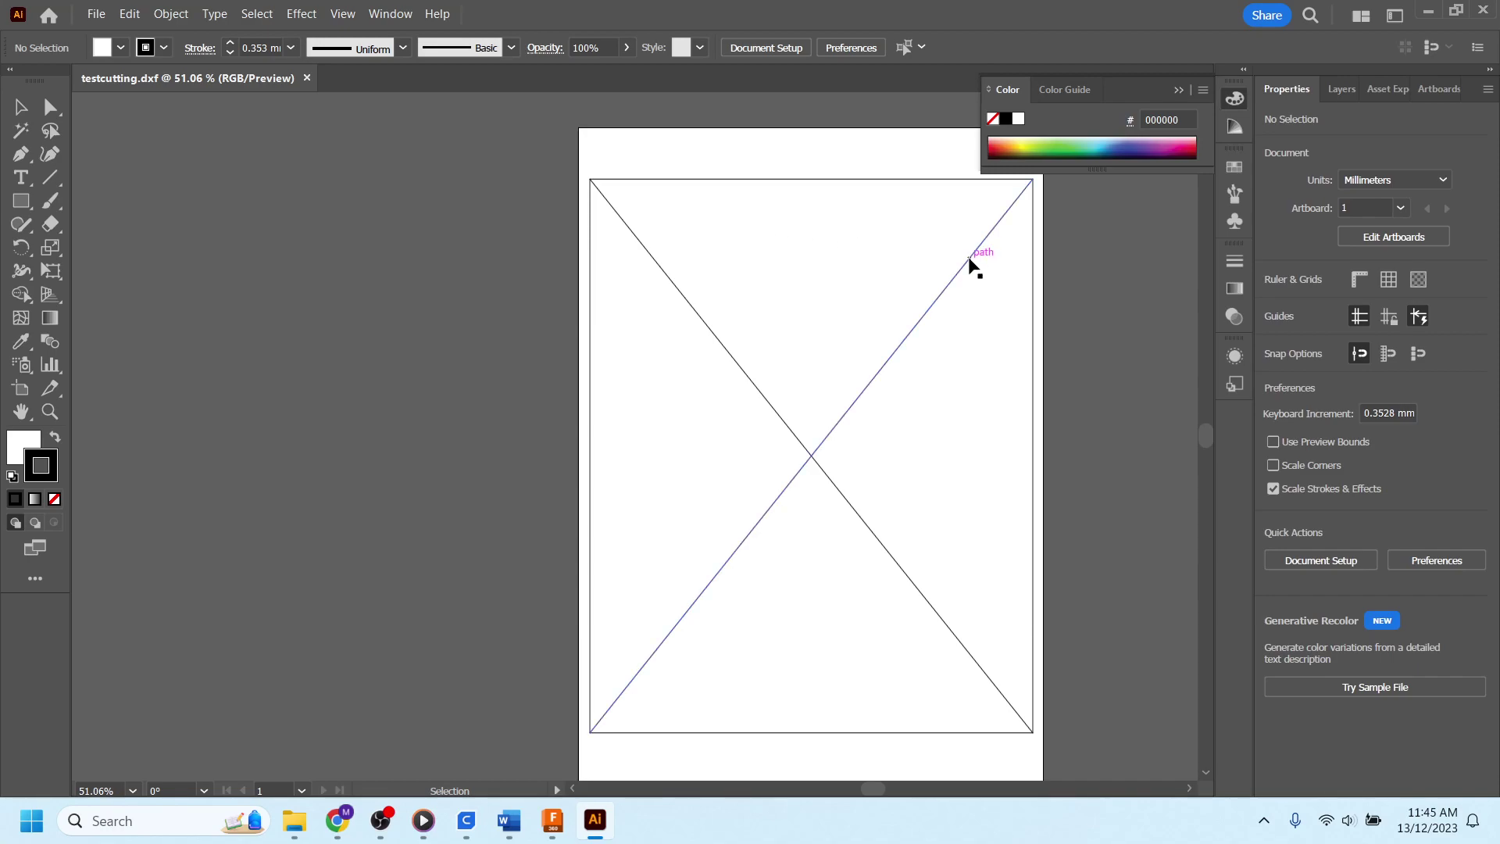
Inspect the X drawing and its layers, then enter artboard editing on A4 Artboard 1
{"action": "left_click", "coordinate": [967, 266]}
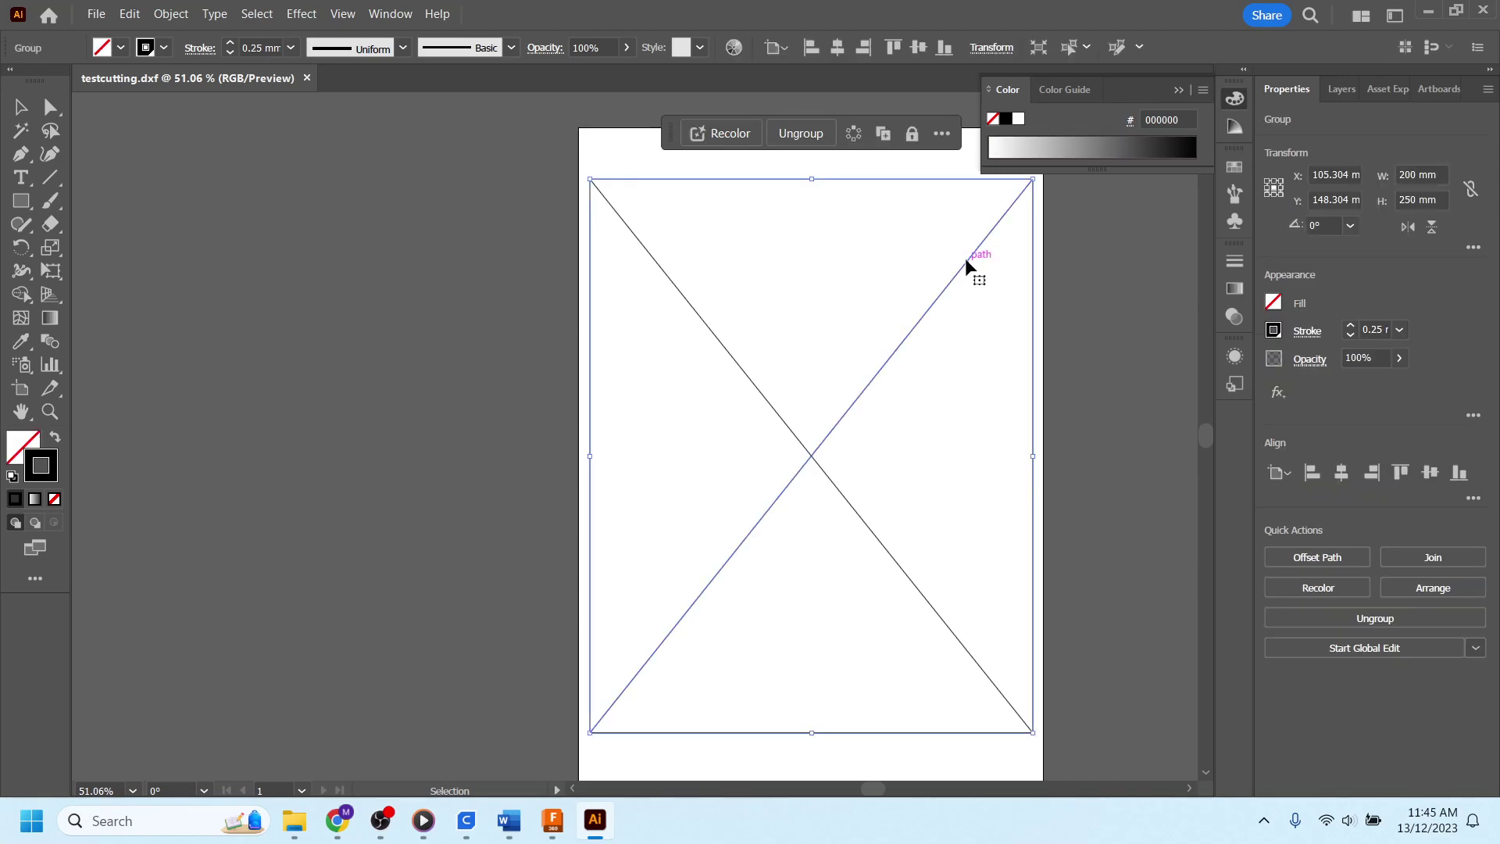
{"action": "left_click", "coordinate": [1145, 261]}
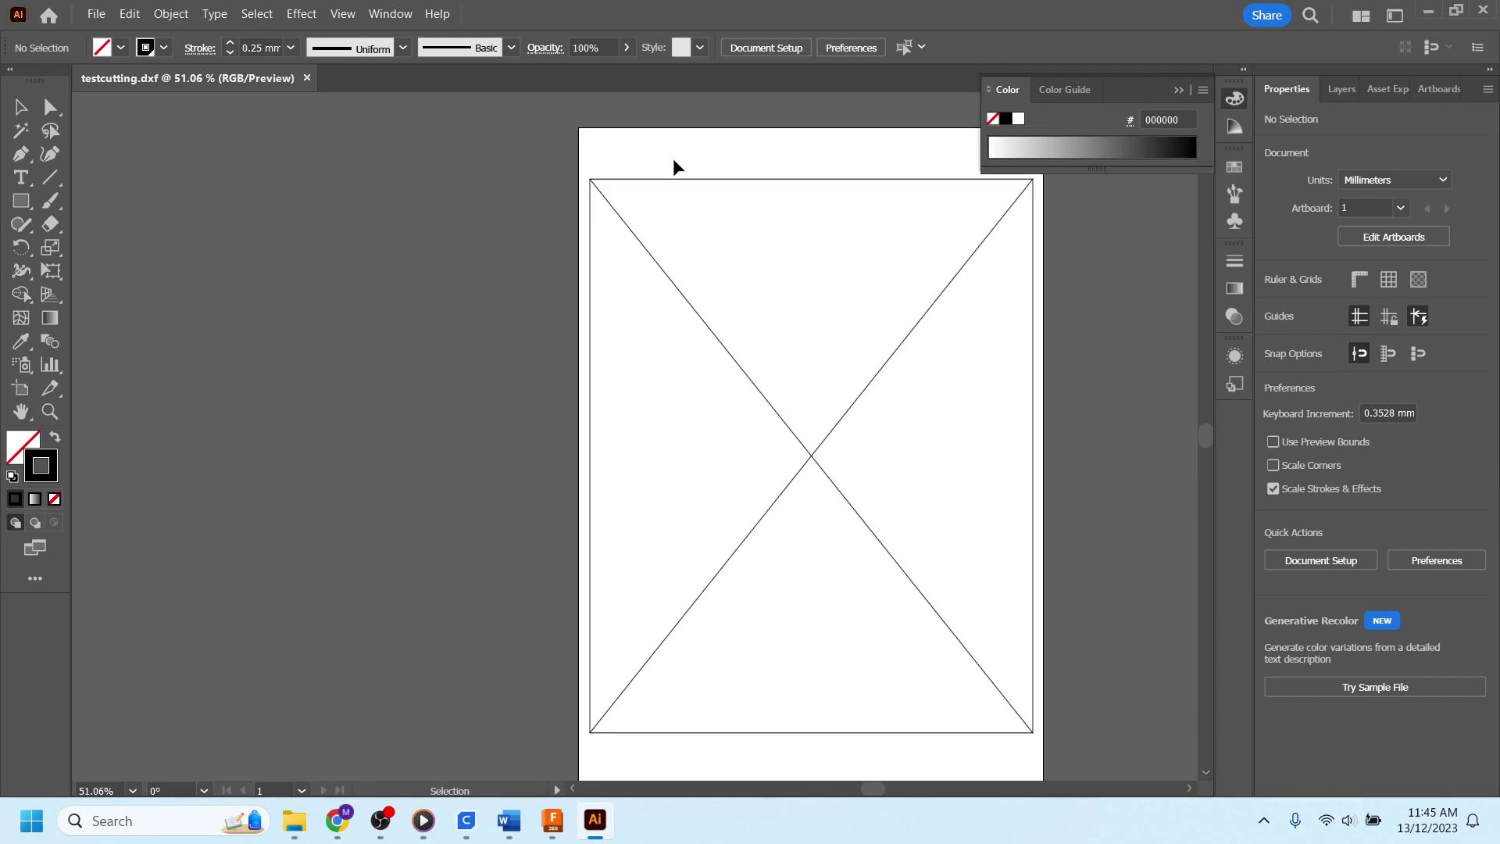
{"action": "left_click", "coordinate": [1338, 90]}
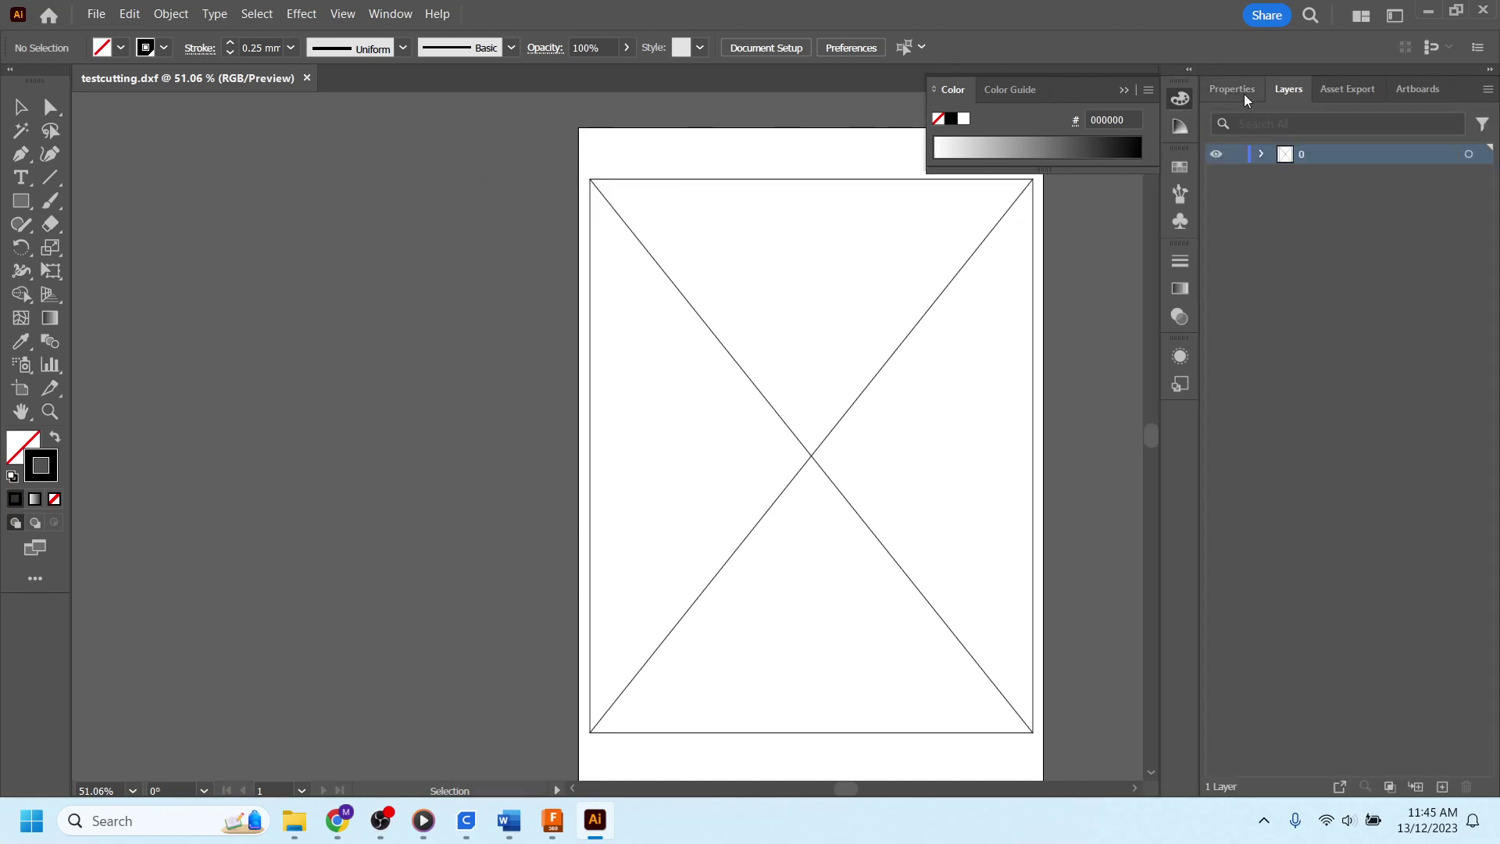
{"action": "left_click", "coordinate": [1286, 88]}
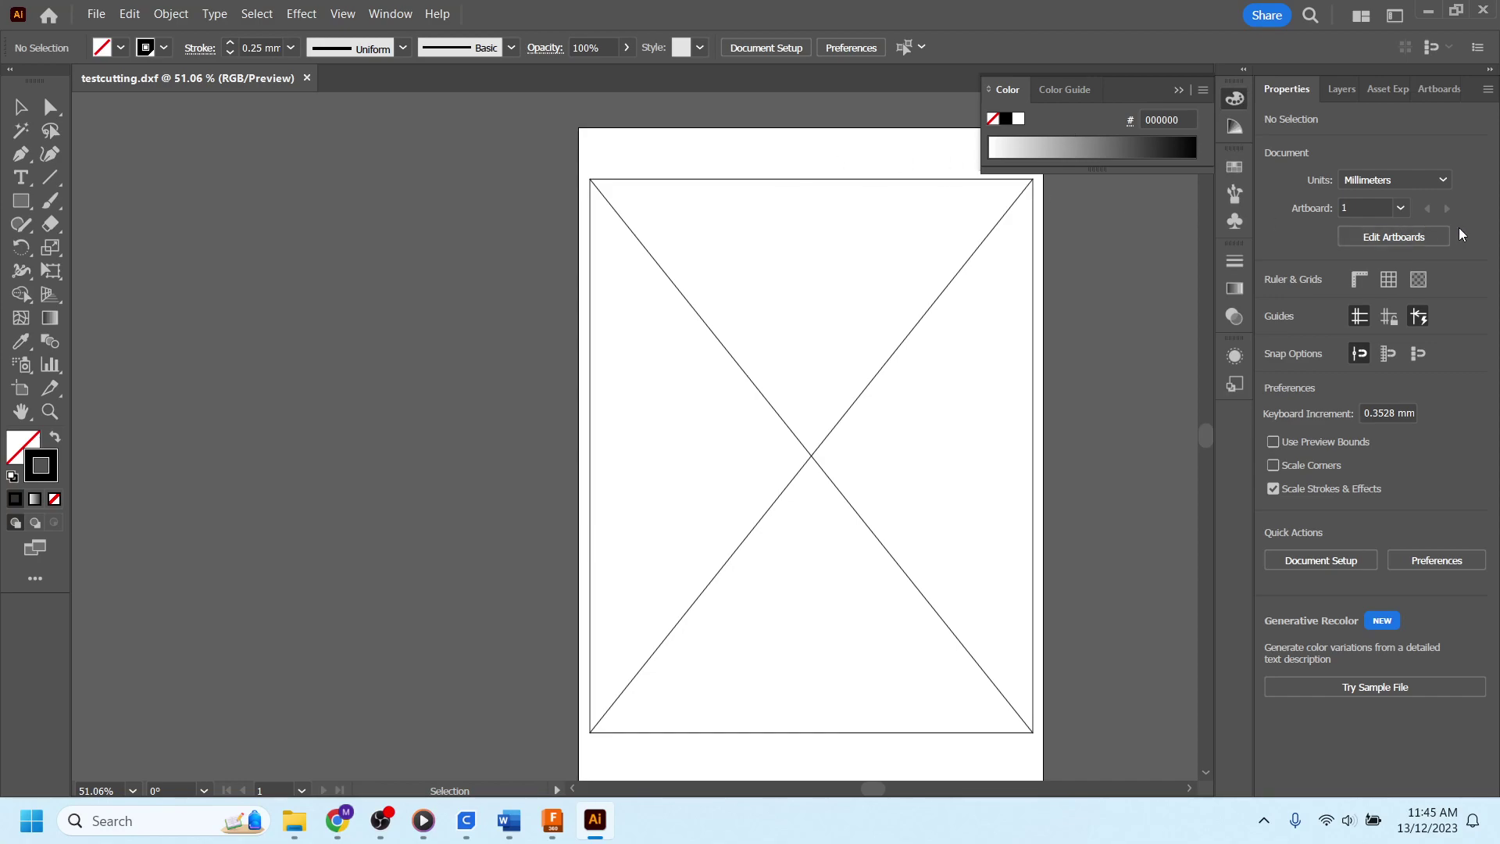
{"action": "left_click", "coordinate": [1411, 238]}
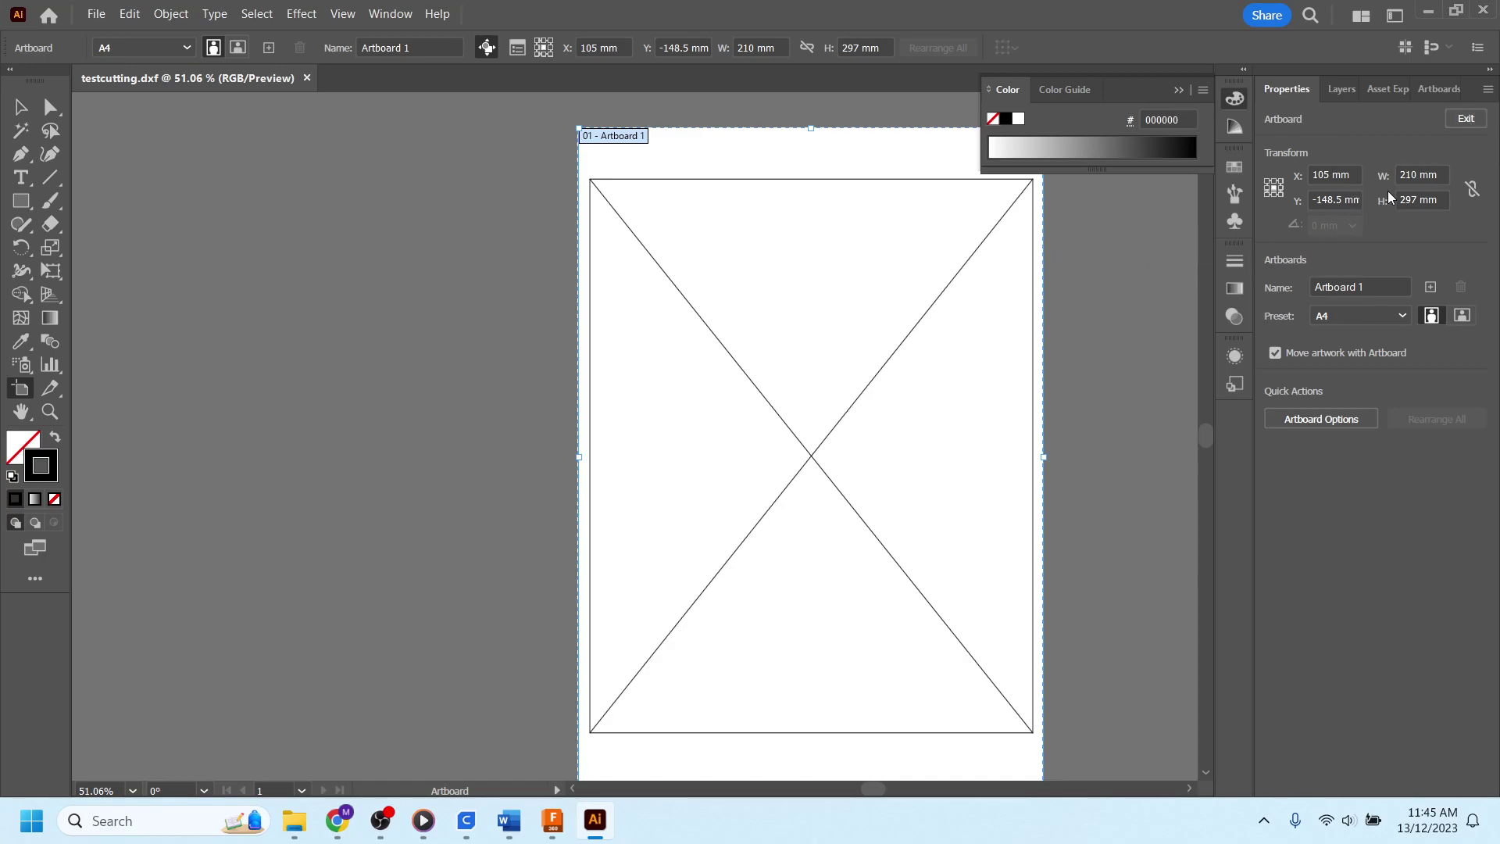
Resize Artboard 1 to landscape 297 × 210 mm, exit artboard editing and select the drawing
{"action": "left_click", "coordinate": [1442, 173]}
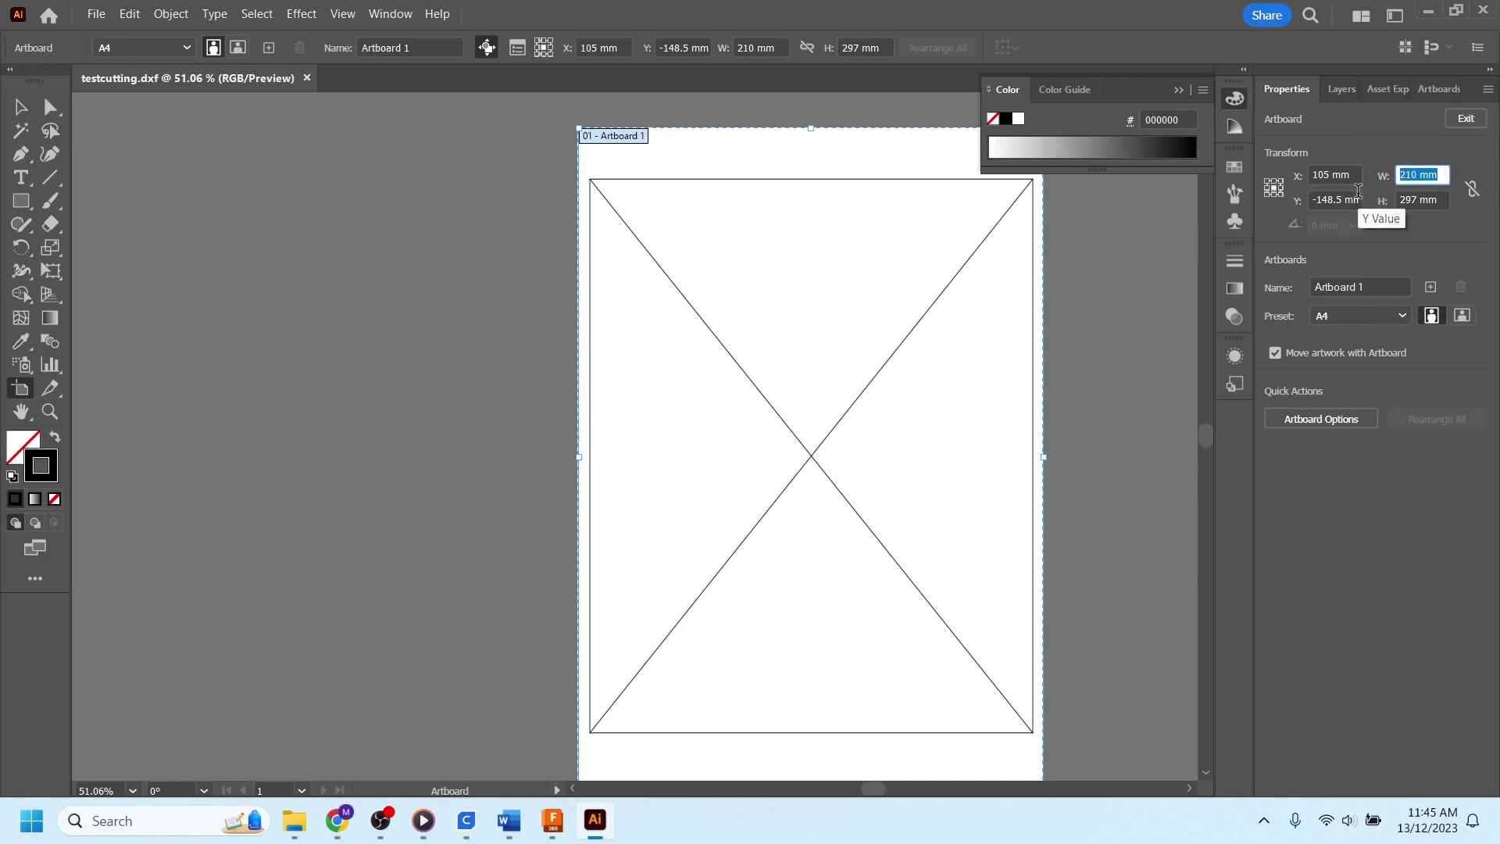
{"action": "type", "text": "297"}
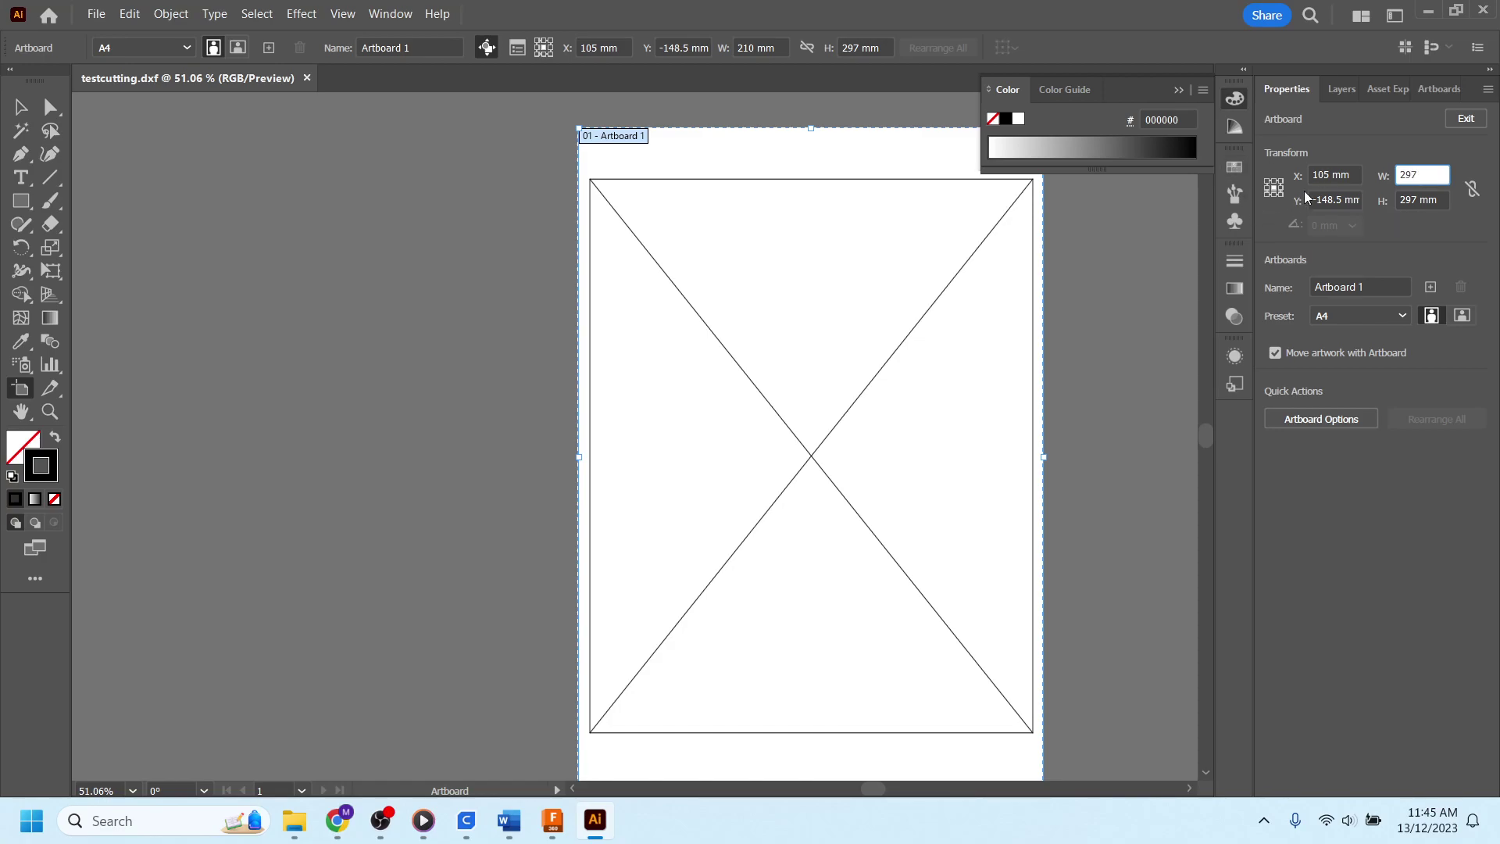
{"action": "key", "text": "Tab"}
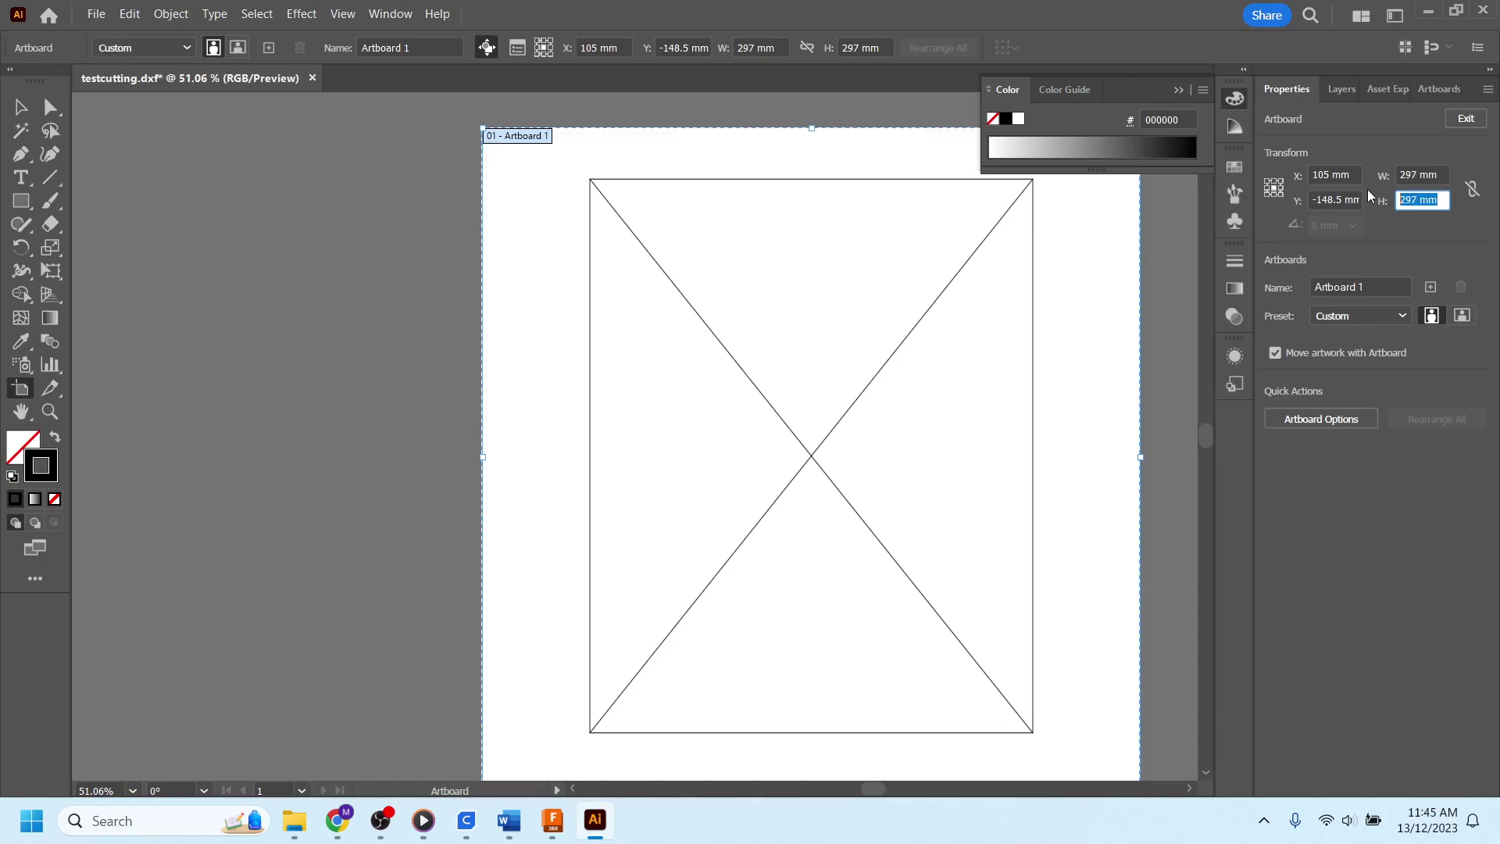
{"action": "type", "text": "210"}
{"action": "key", "text": "Return"}
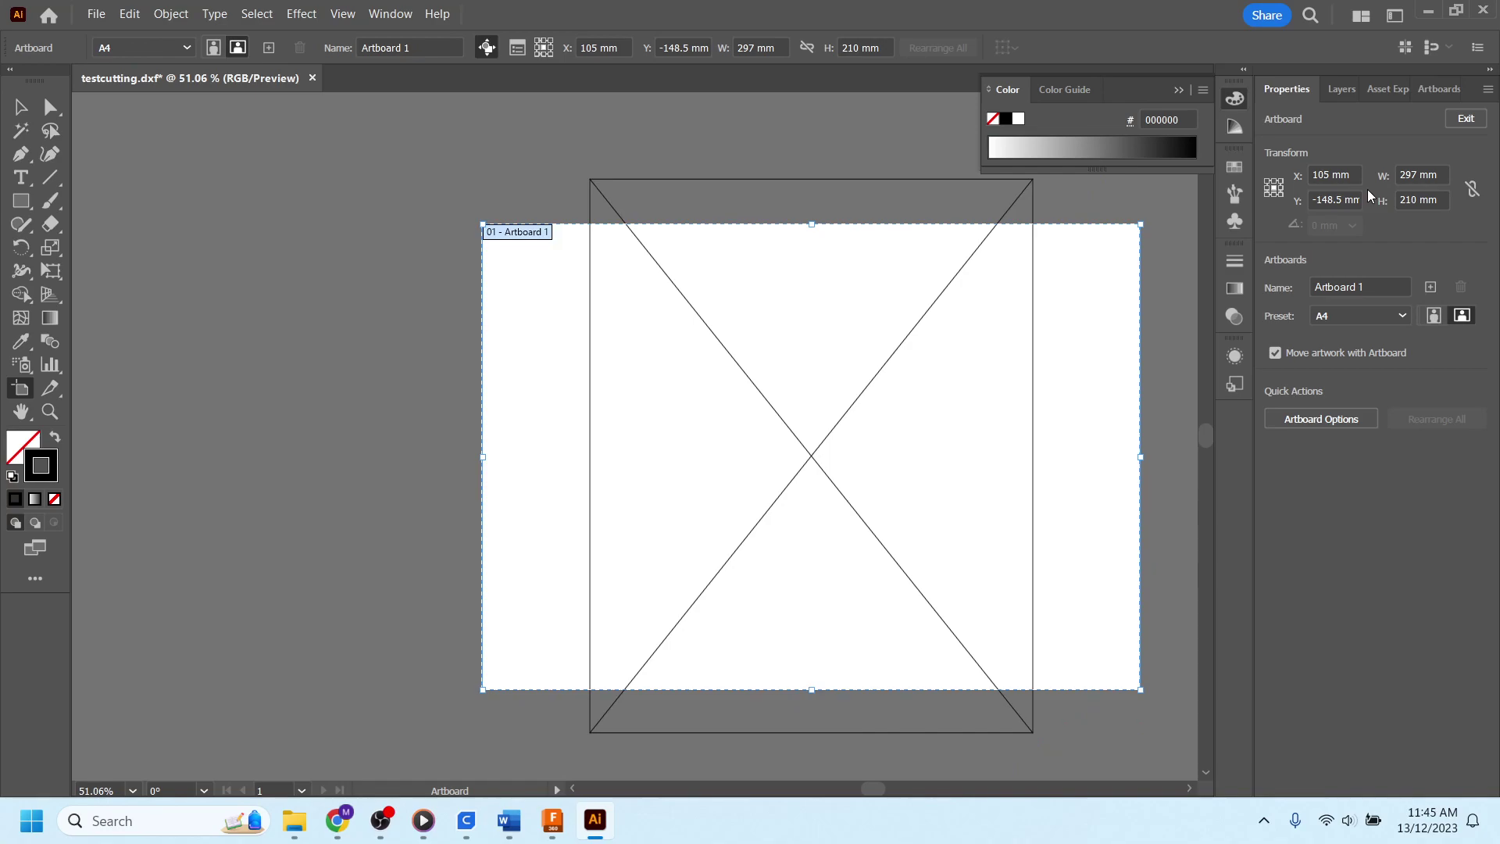
{"action": "left_click", "coordinate": [1465, 118]}
{"action": "left_click", "coordinate": [877, 185]}
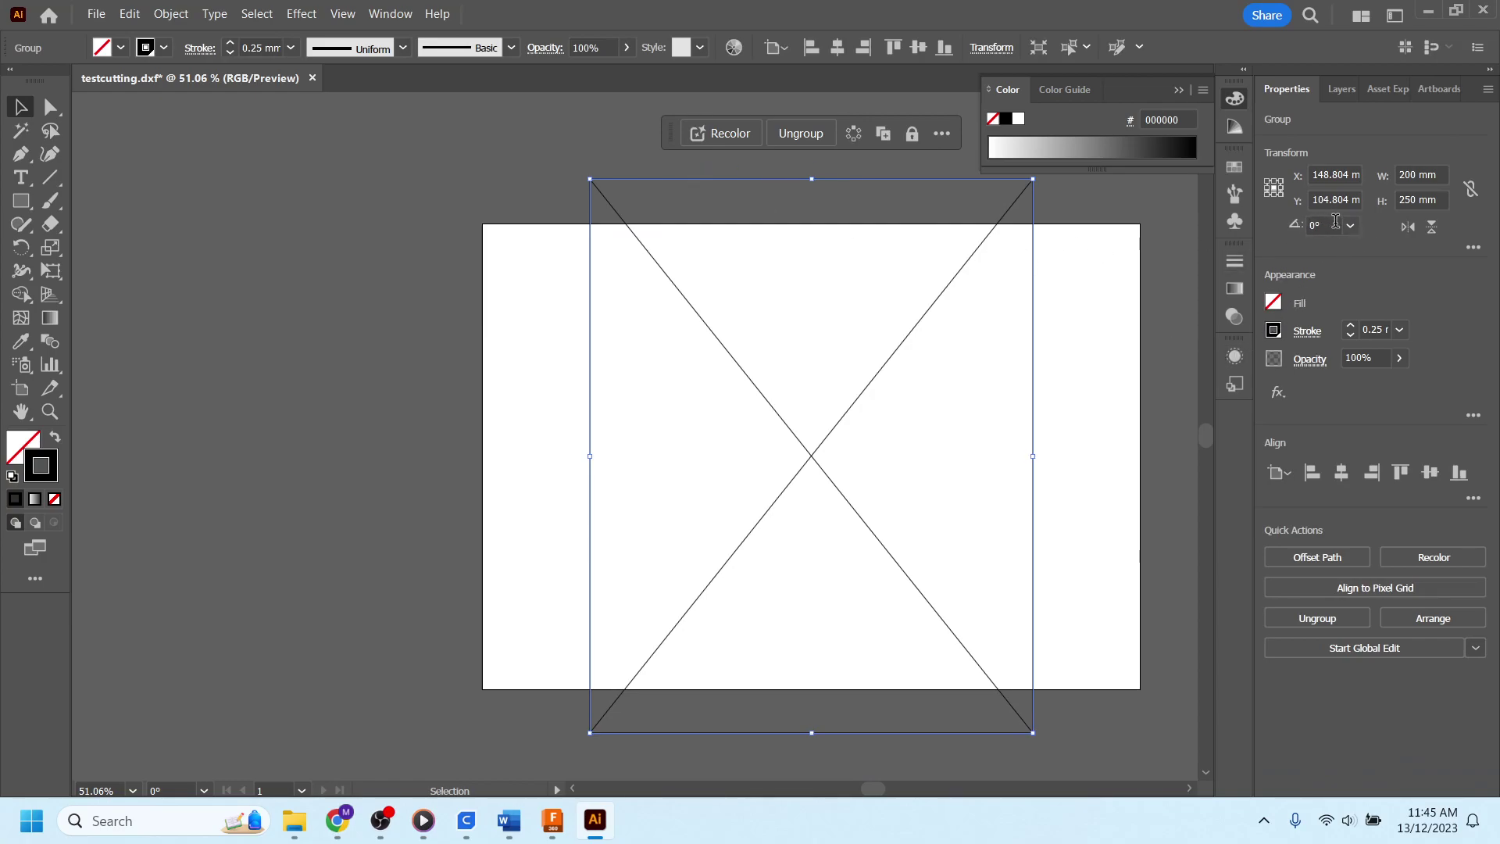
Delete both diagonal lines of the X, leaving only the rectangle
{"action": "left_click", "coordinate": [204, 195]}
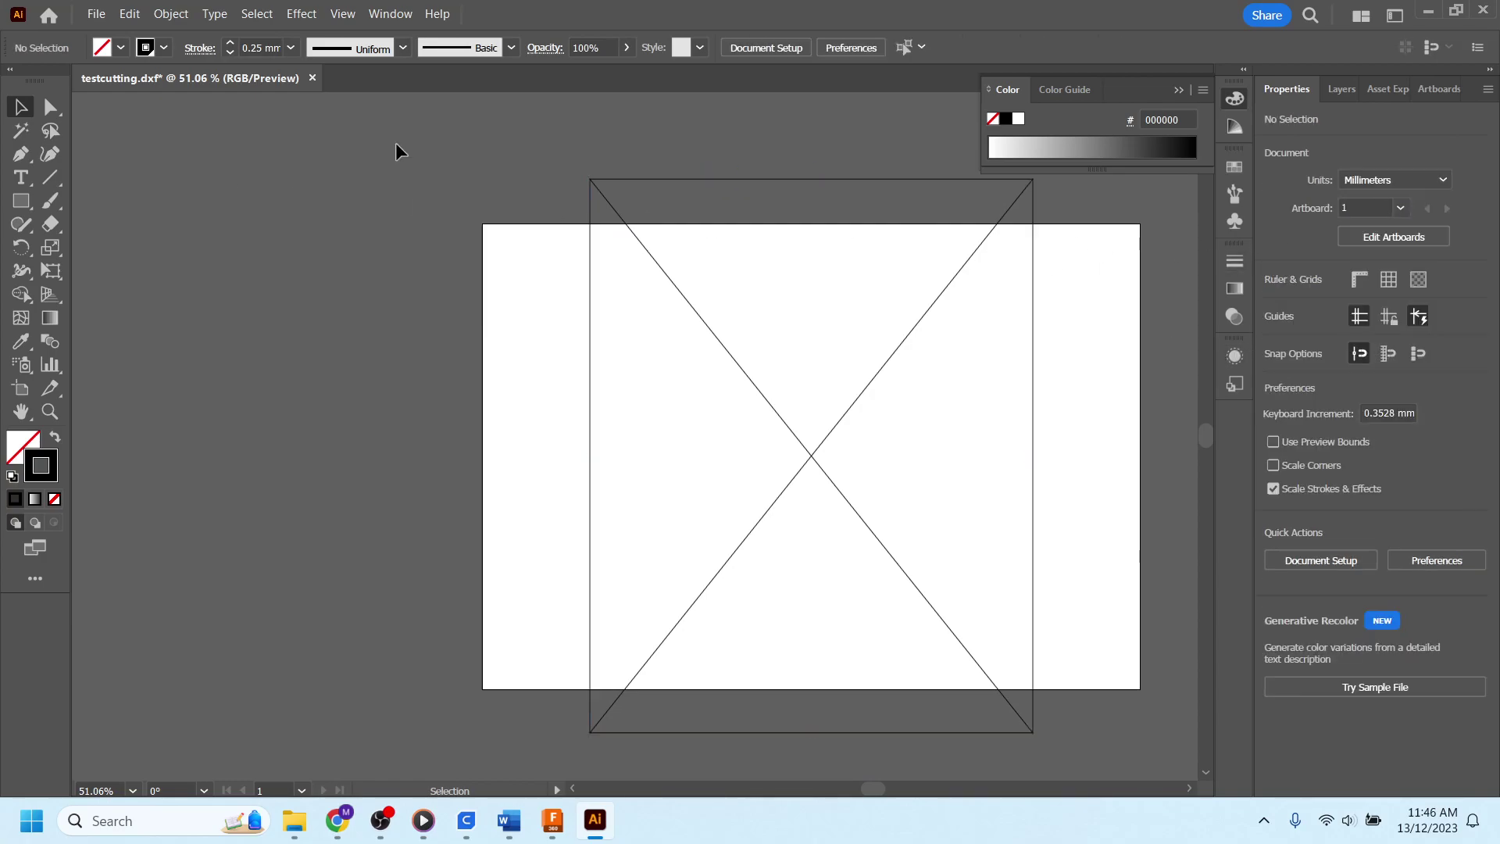
{"action": "left_click", "coordinate": [655, 264]}
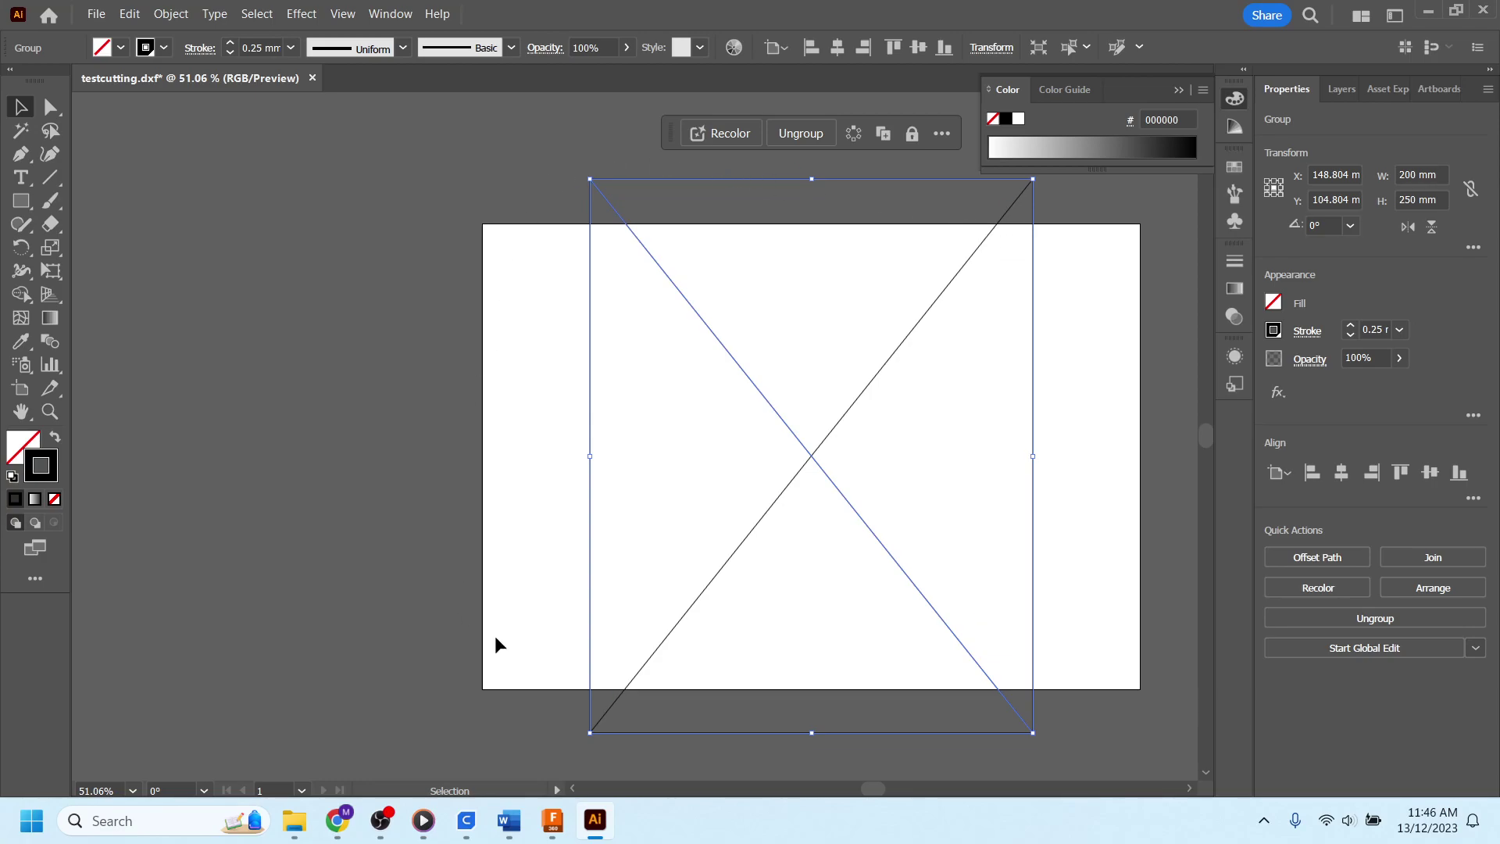
{"action": "left_click", "coordinate": [406, 227]}
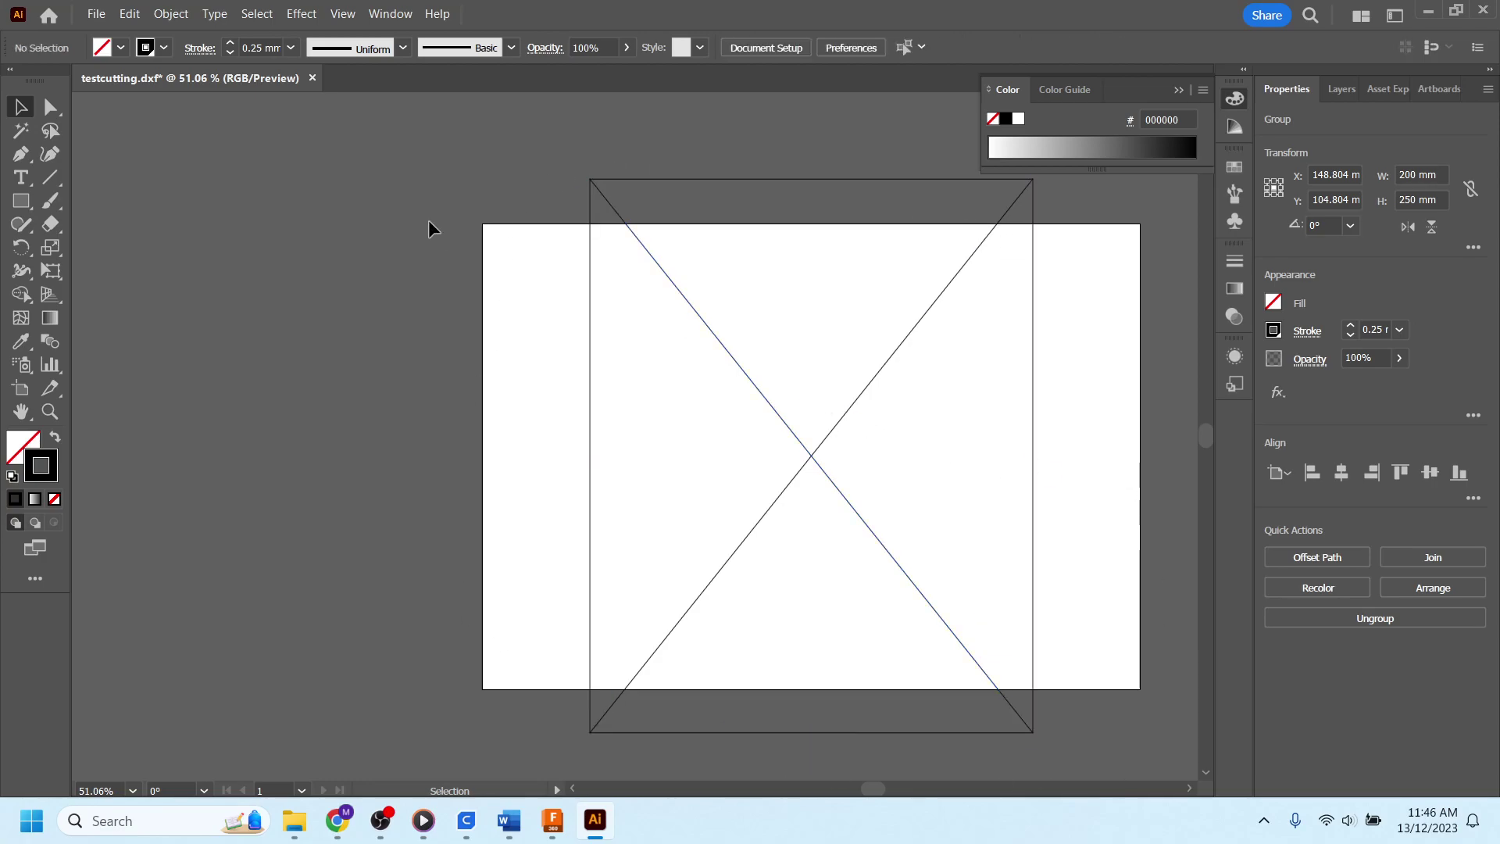
{"action": "left_click", "coordinate": [637, 243]}
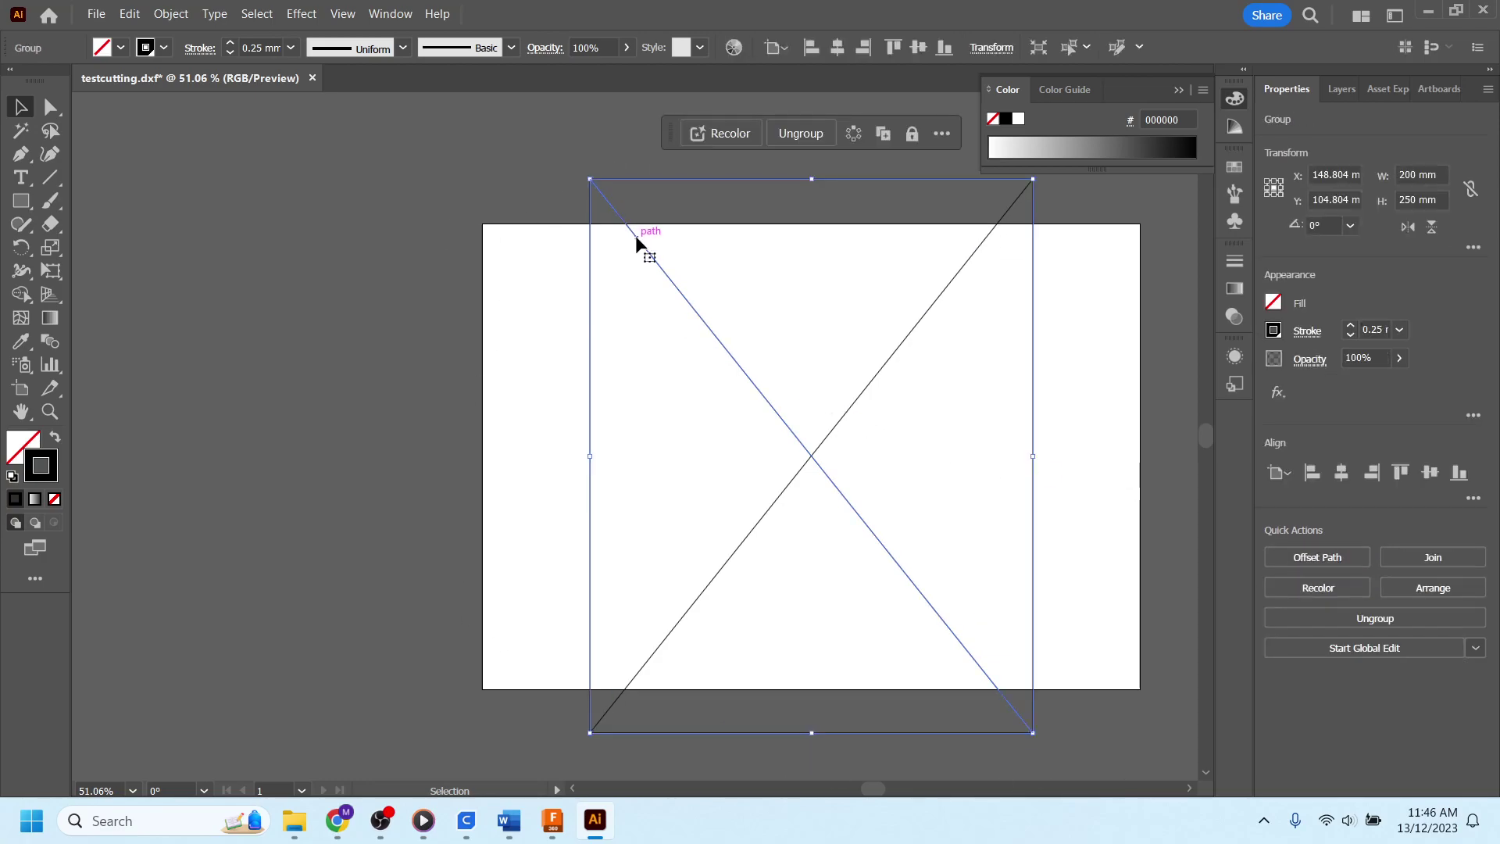
{"action": "key", "text": "Delete"}
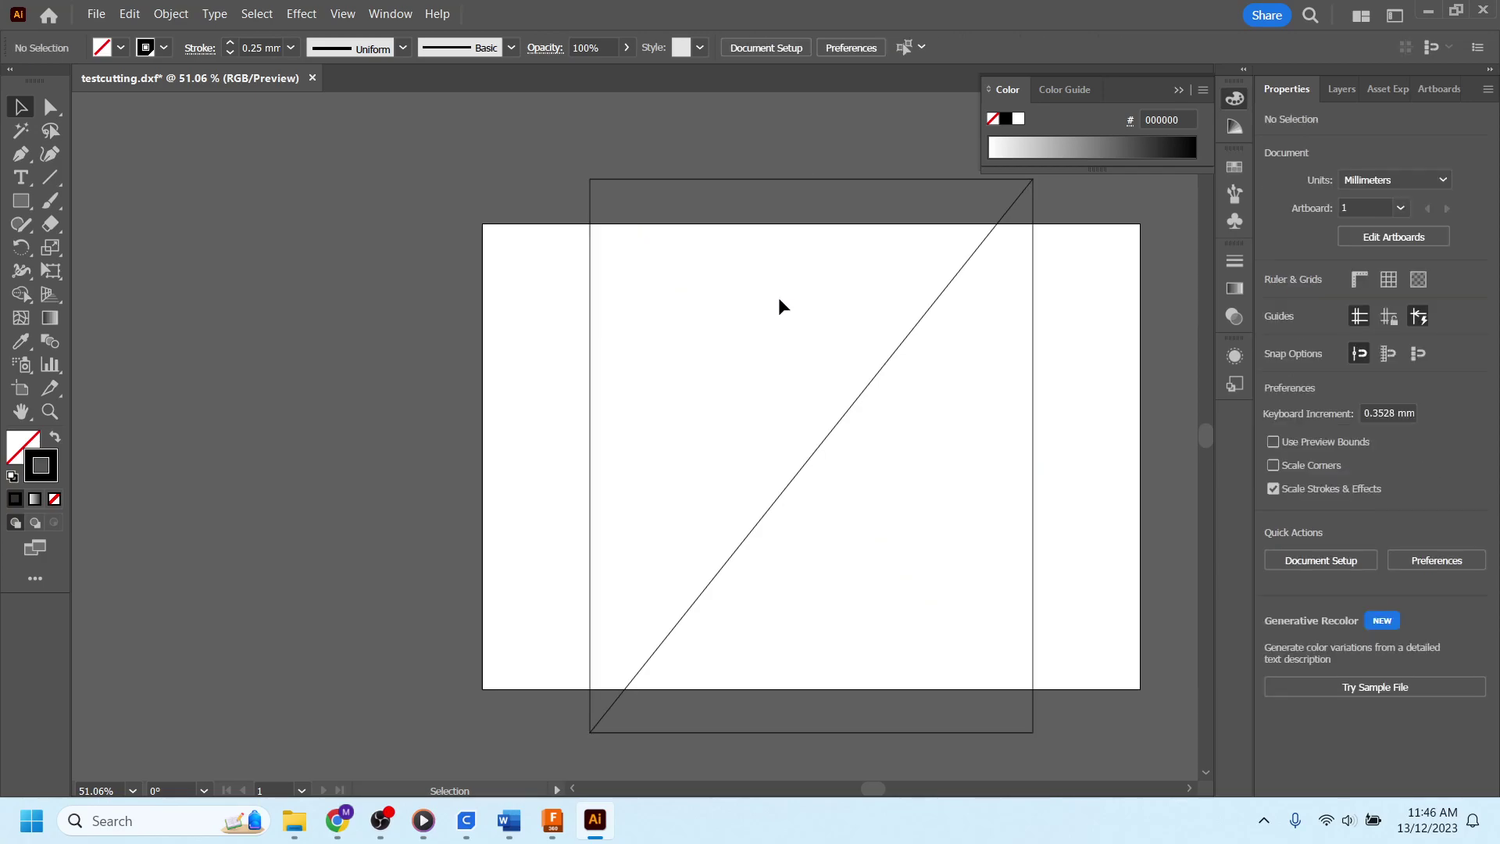
{"action": "left_click", "coordinate": [913, 332]}
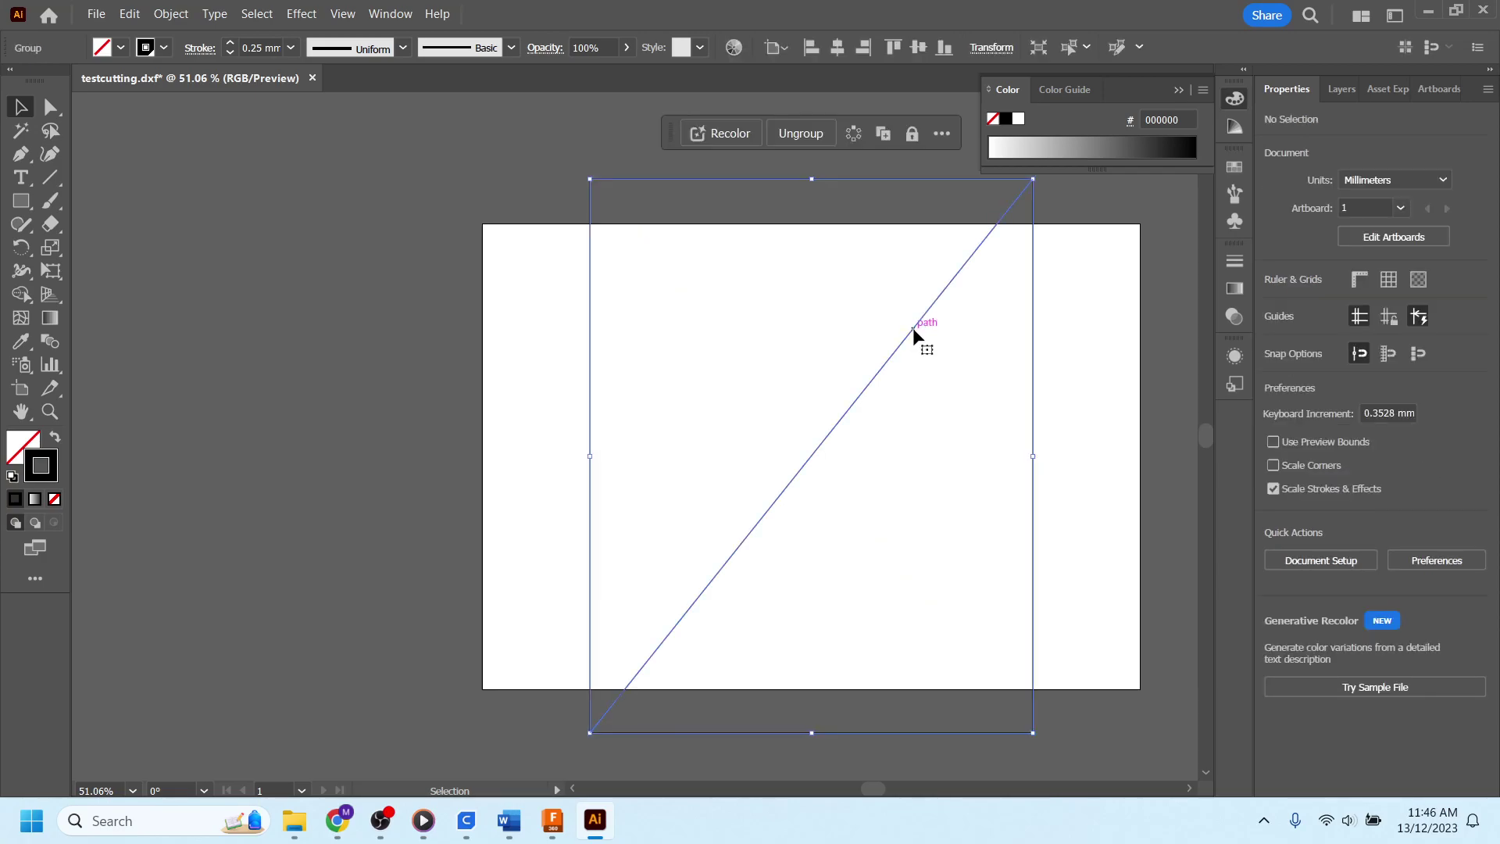
{"action": "key", "text": "Delete"}
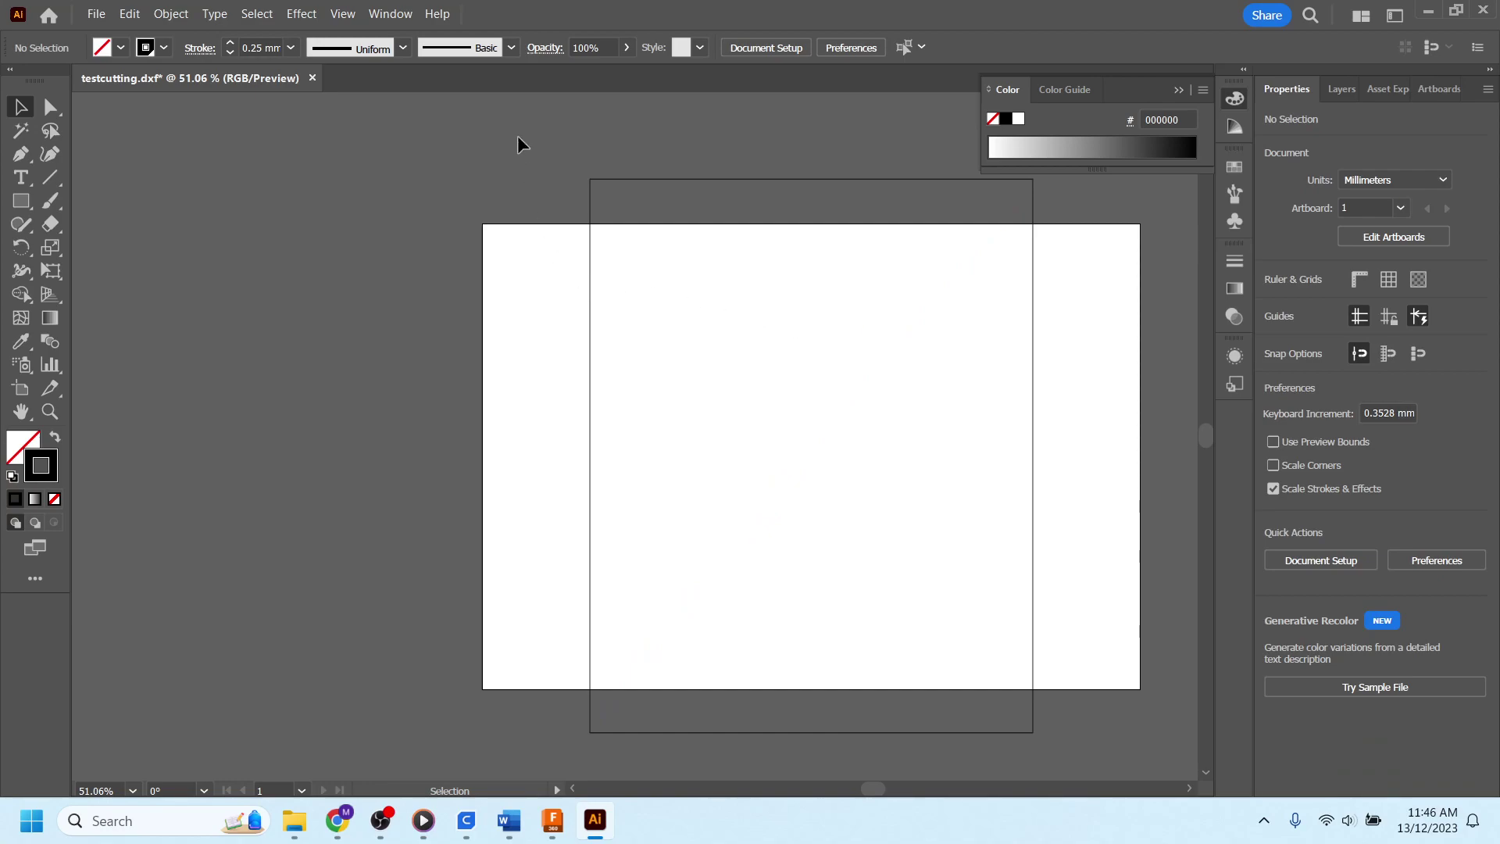
Undo an accidental corner resize of the rectangle outline and deselect it
{"action": "left_click", "coordinate": [1034, 715]}
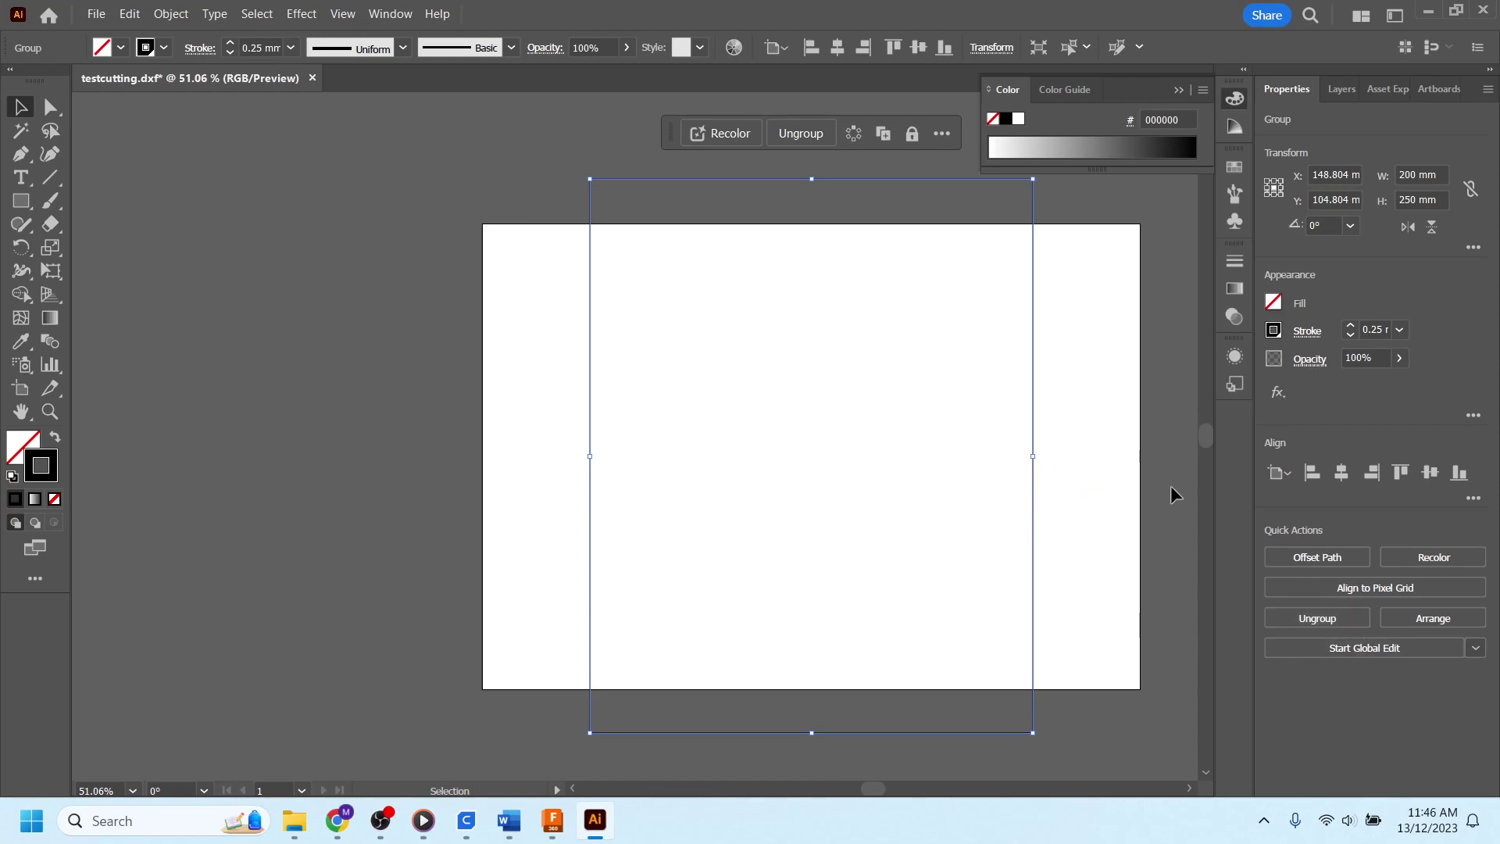
{"action": "left_click", "coordinate": [486, 278]}
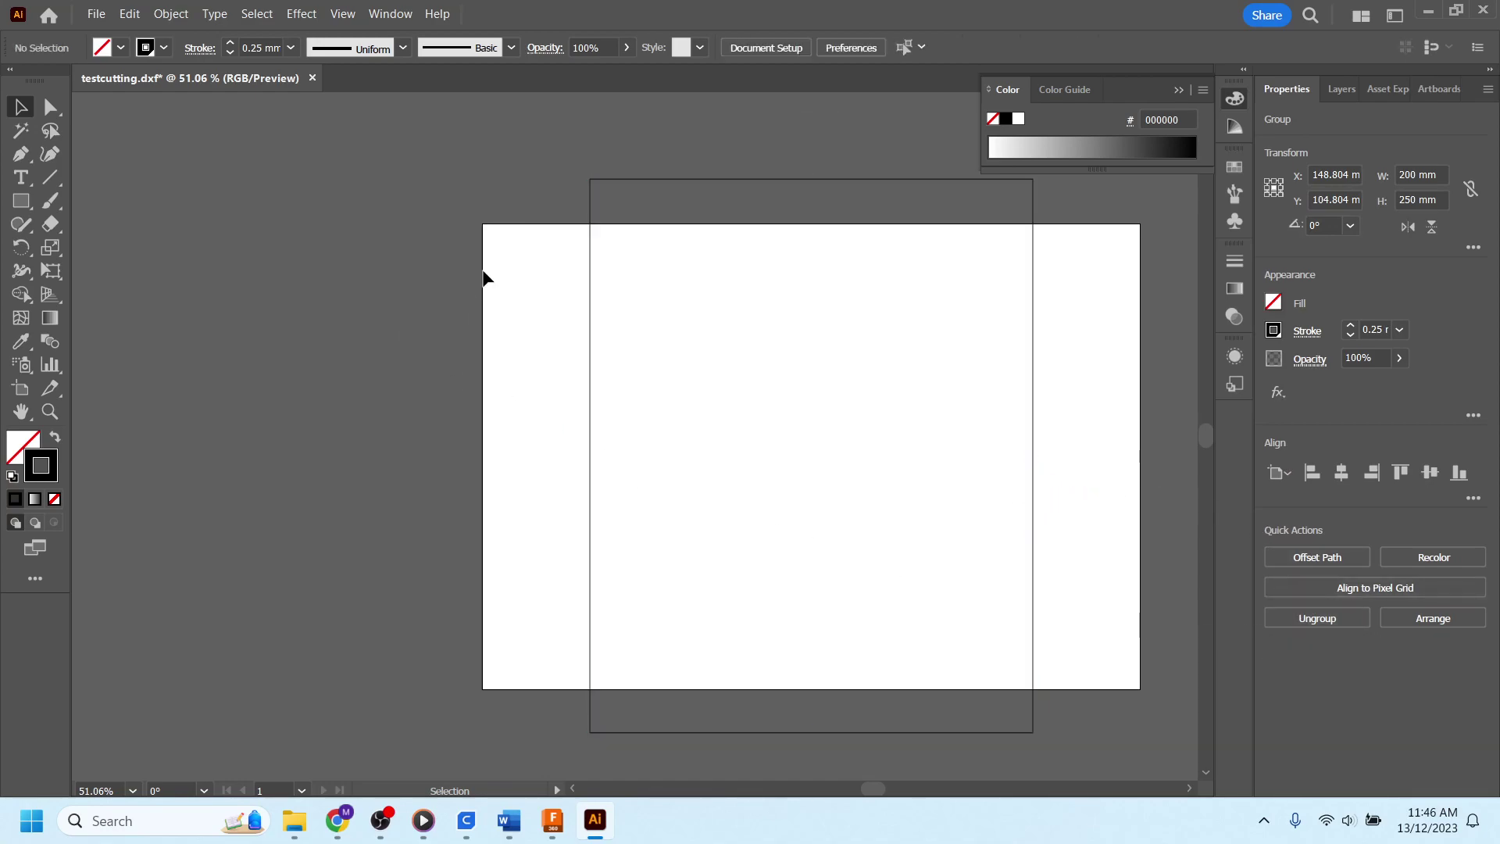
{"action": "left_click", "coordinate": [590, 180]}
{"action": "mouse_move", "coordinate": [590, 180]}
{"action": "left_mouse_down"}
{"action": "mouse_move", "coordinate": [660, 279]}
{"action": "mouse_move", "coordinate": [830, 397]}
{"action": "left_mouse_up"}
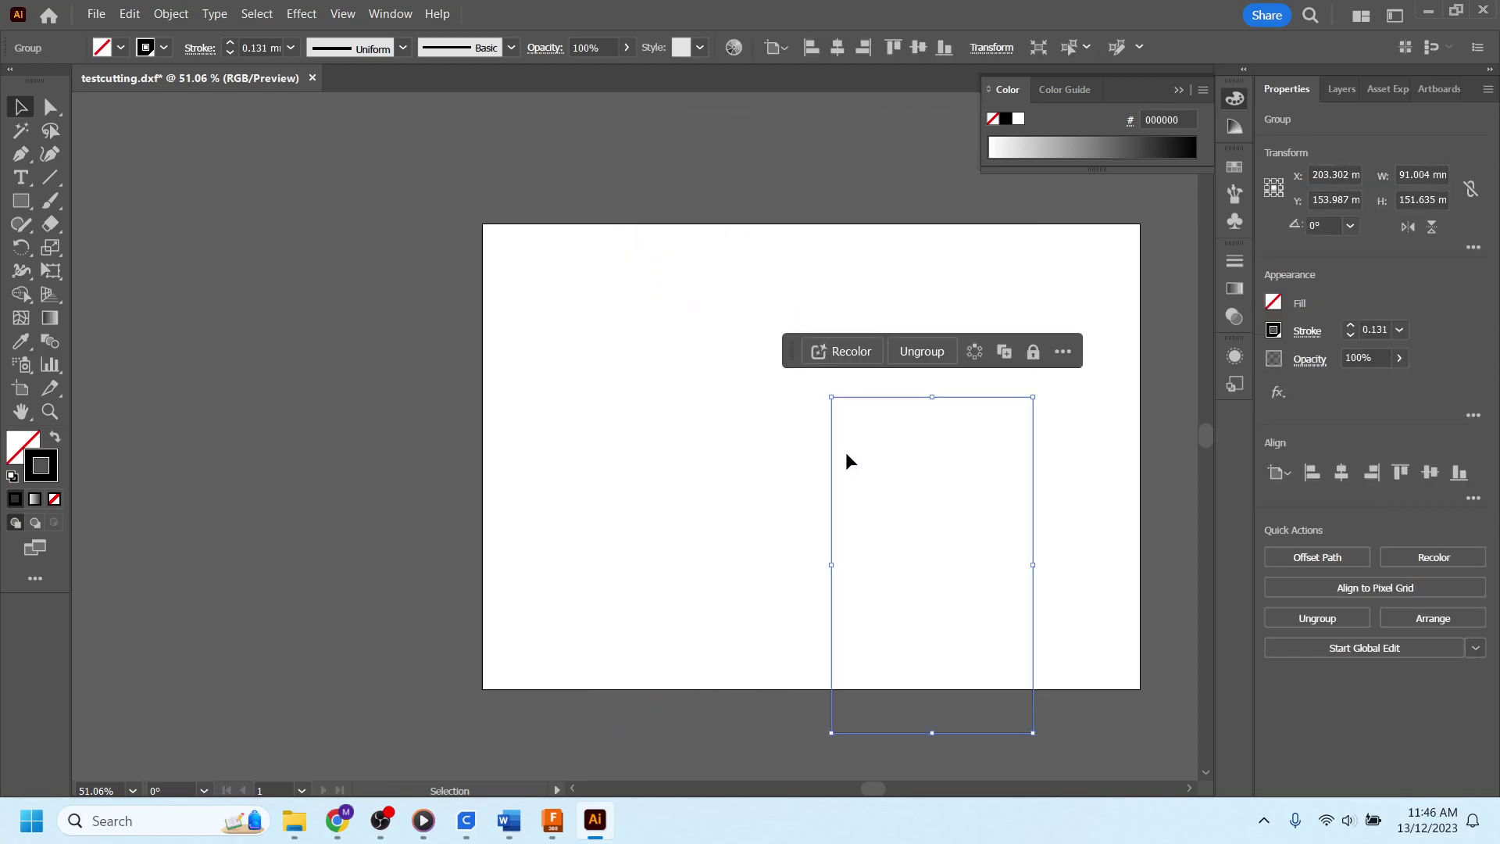
{"action": "key", "text": "ctrl+z"}
{"action": "left_click", "coordinate": [328, 192]}
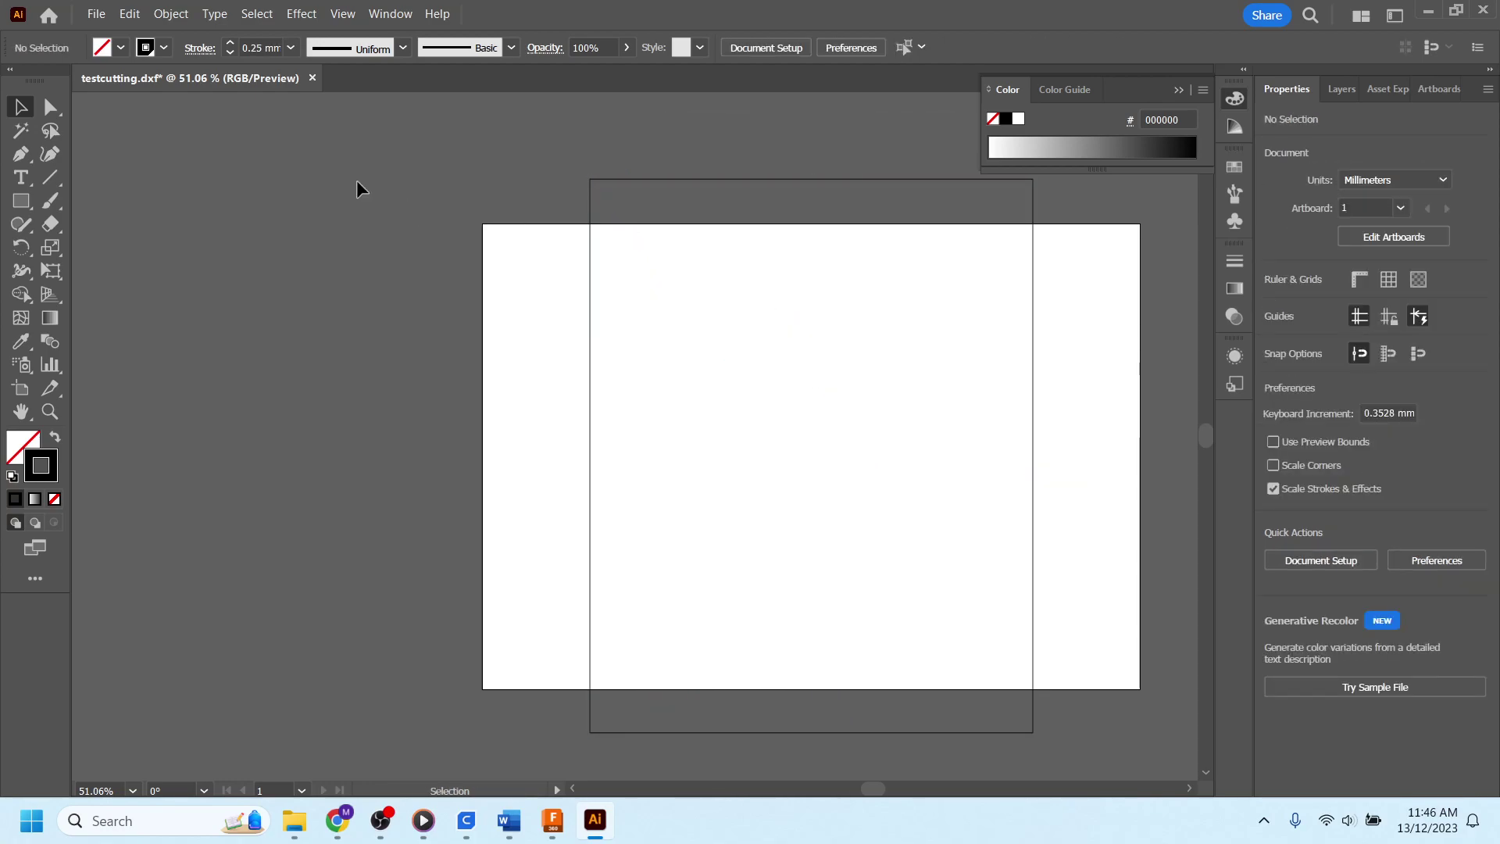
Rotate the outline group 90° in the Transform field so it measures 250 × 200 mm
{"action": "left_click", "coordinate": [652, 179]}
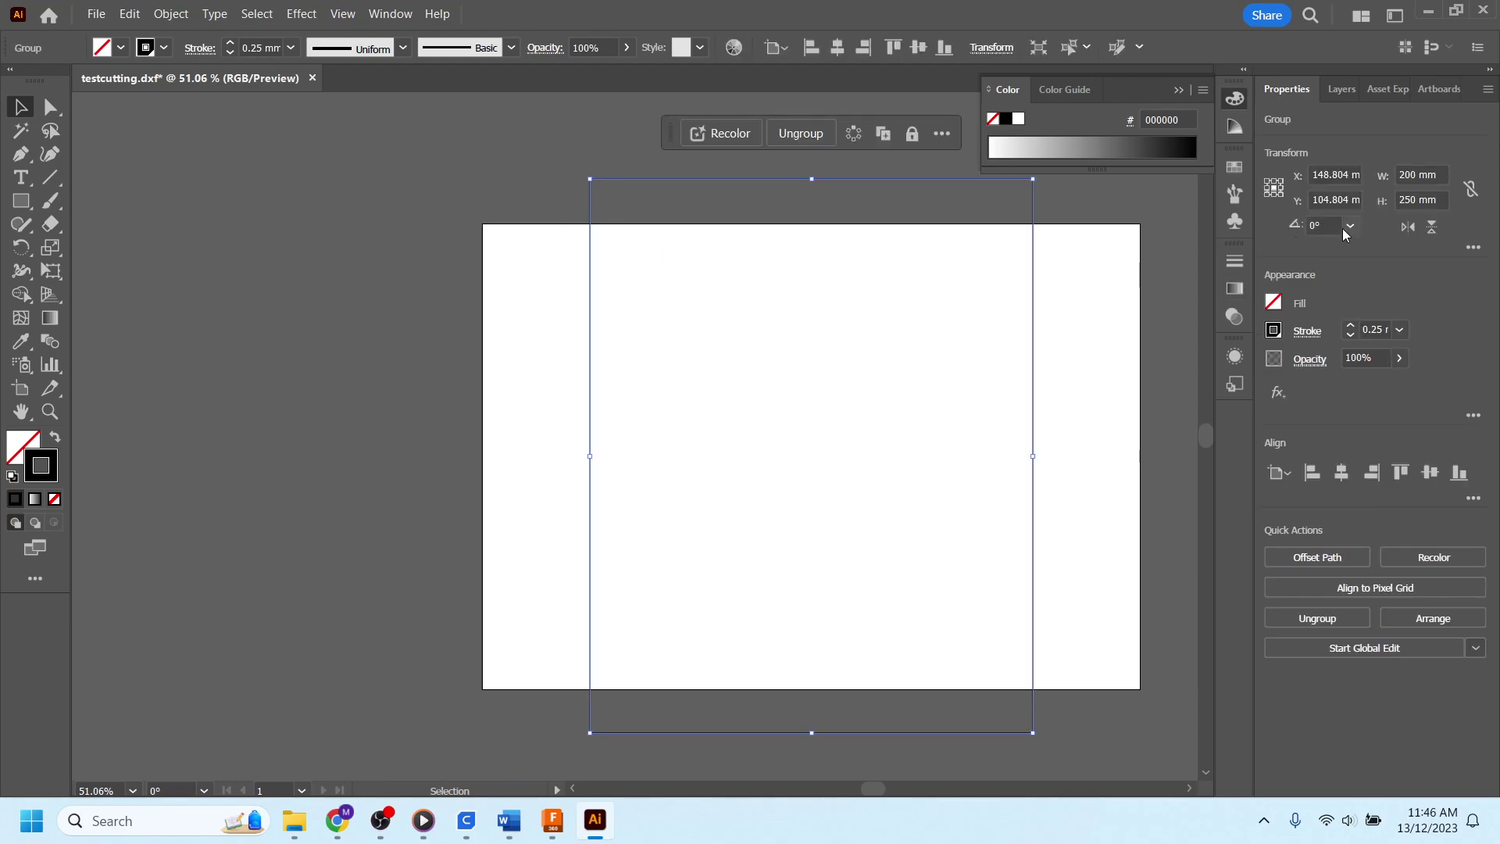
{"action": "left_click", "coordinate": [1293, 226]}
{"action": "type", "text": "90"}
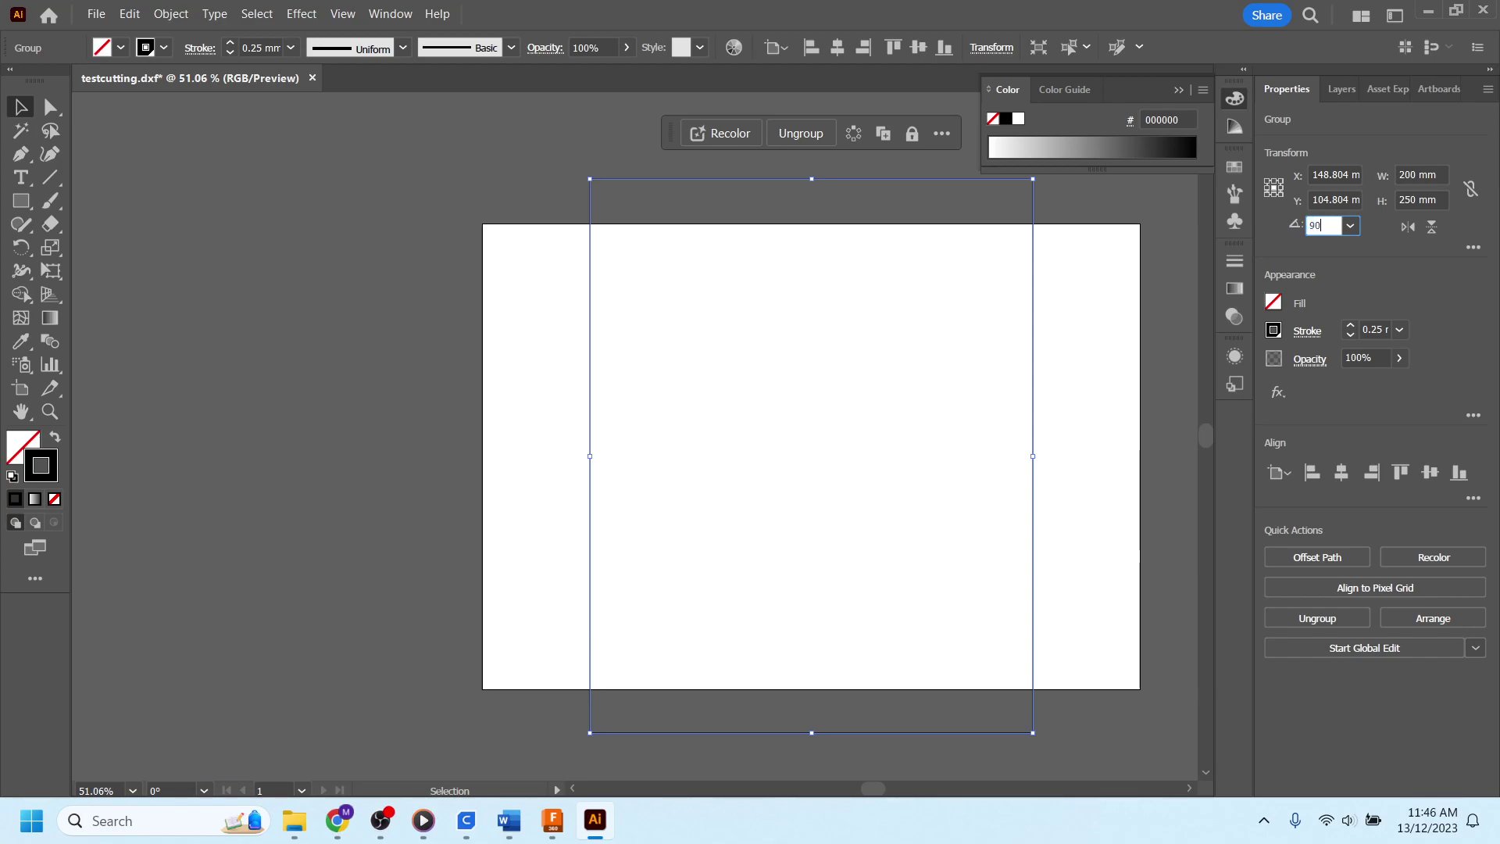
{"action": "key", "text": "Return"}
{"action": "left_click", "coordinate": [216, 289]}
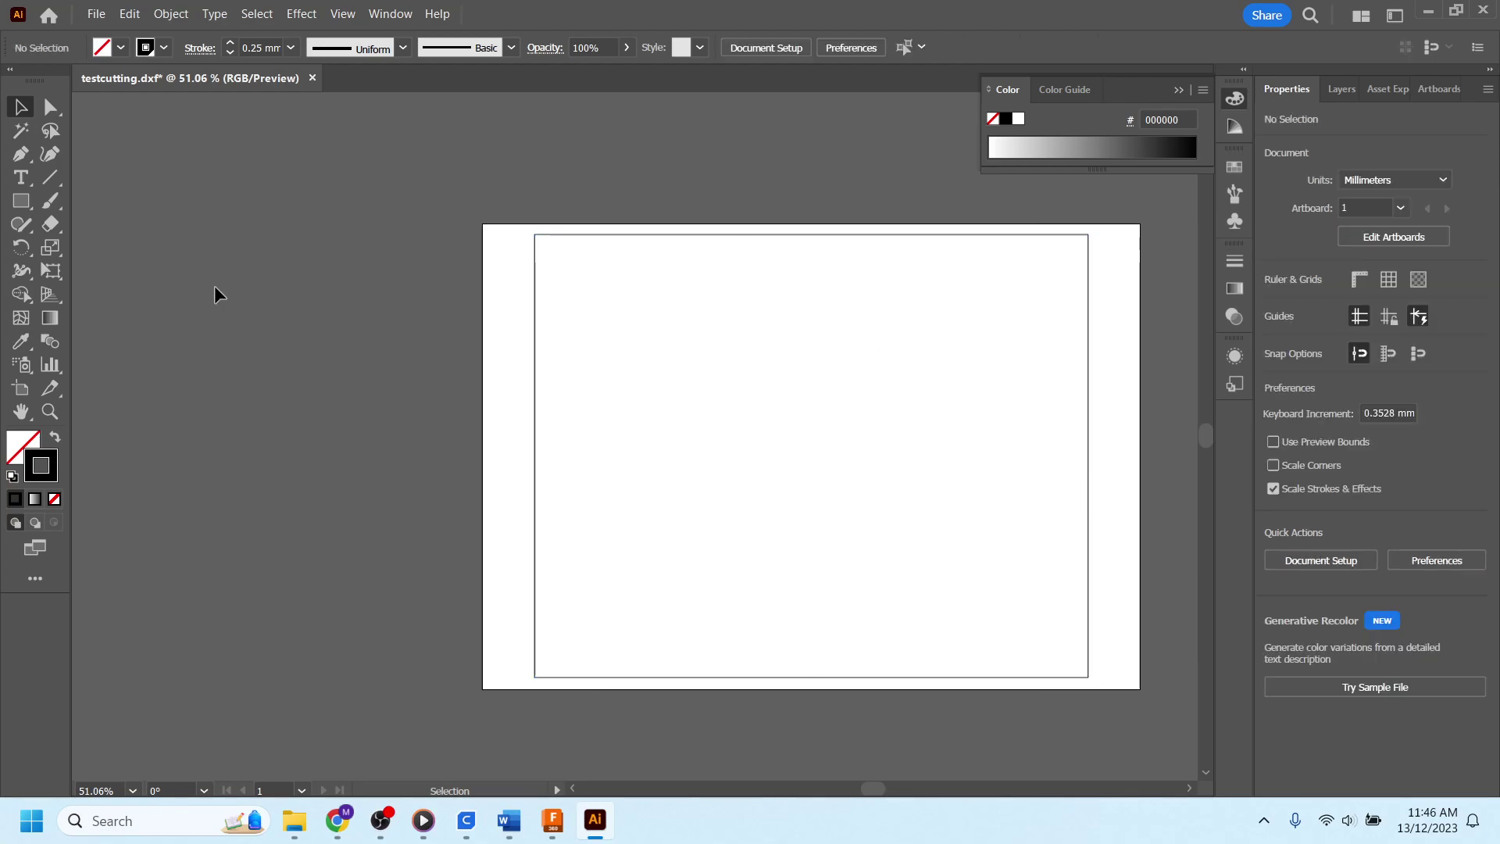
{"action": "left_click", "coordinate": [973, 235]}
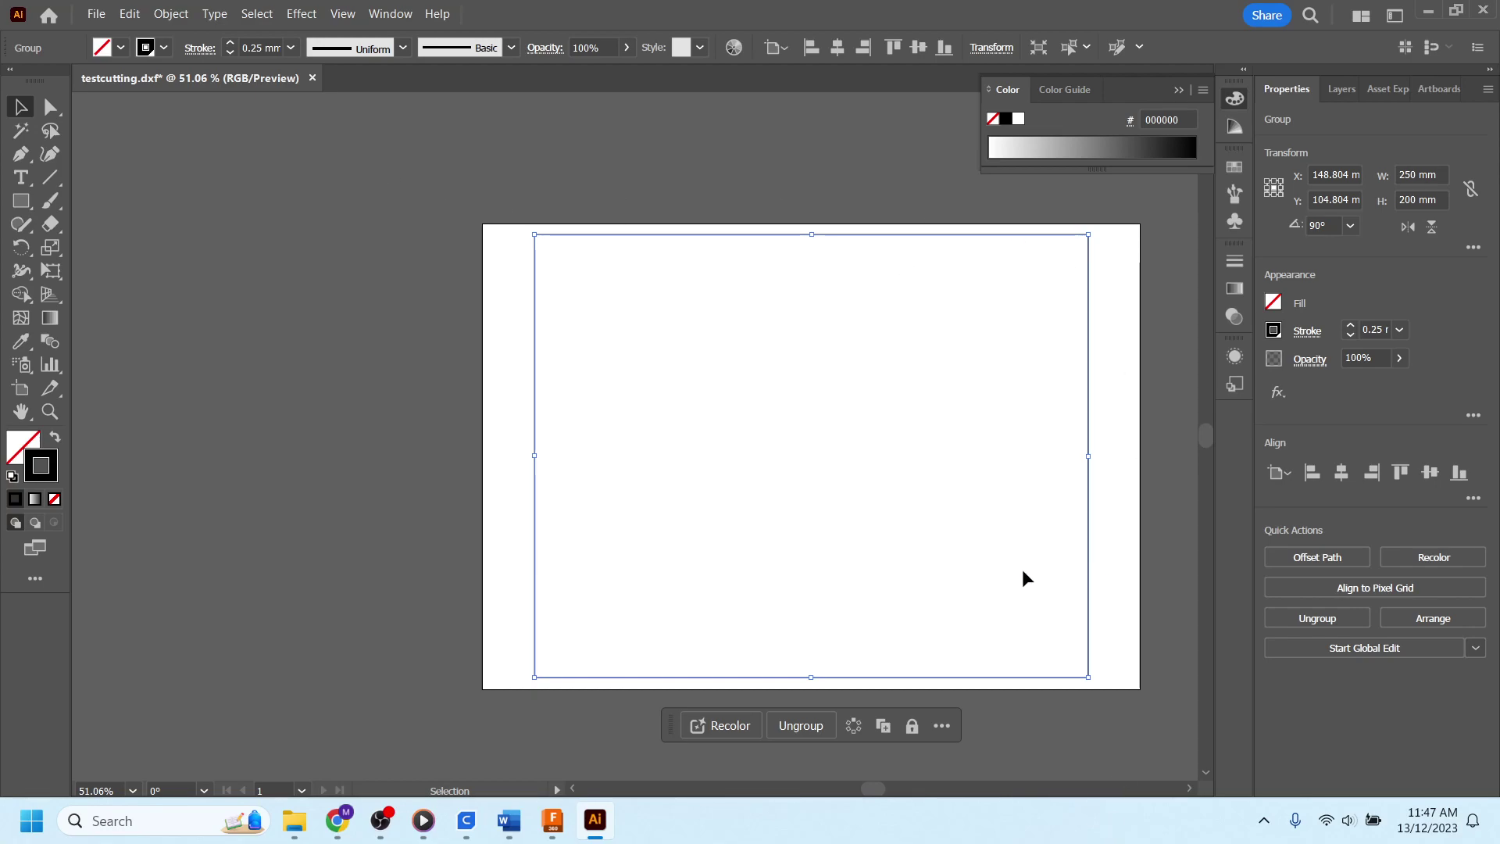
{"action": "left_click", "coordinate": [559, 164]}
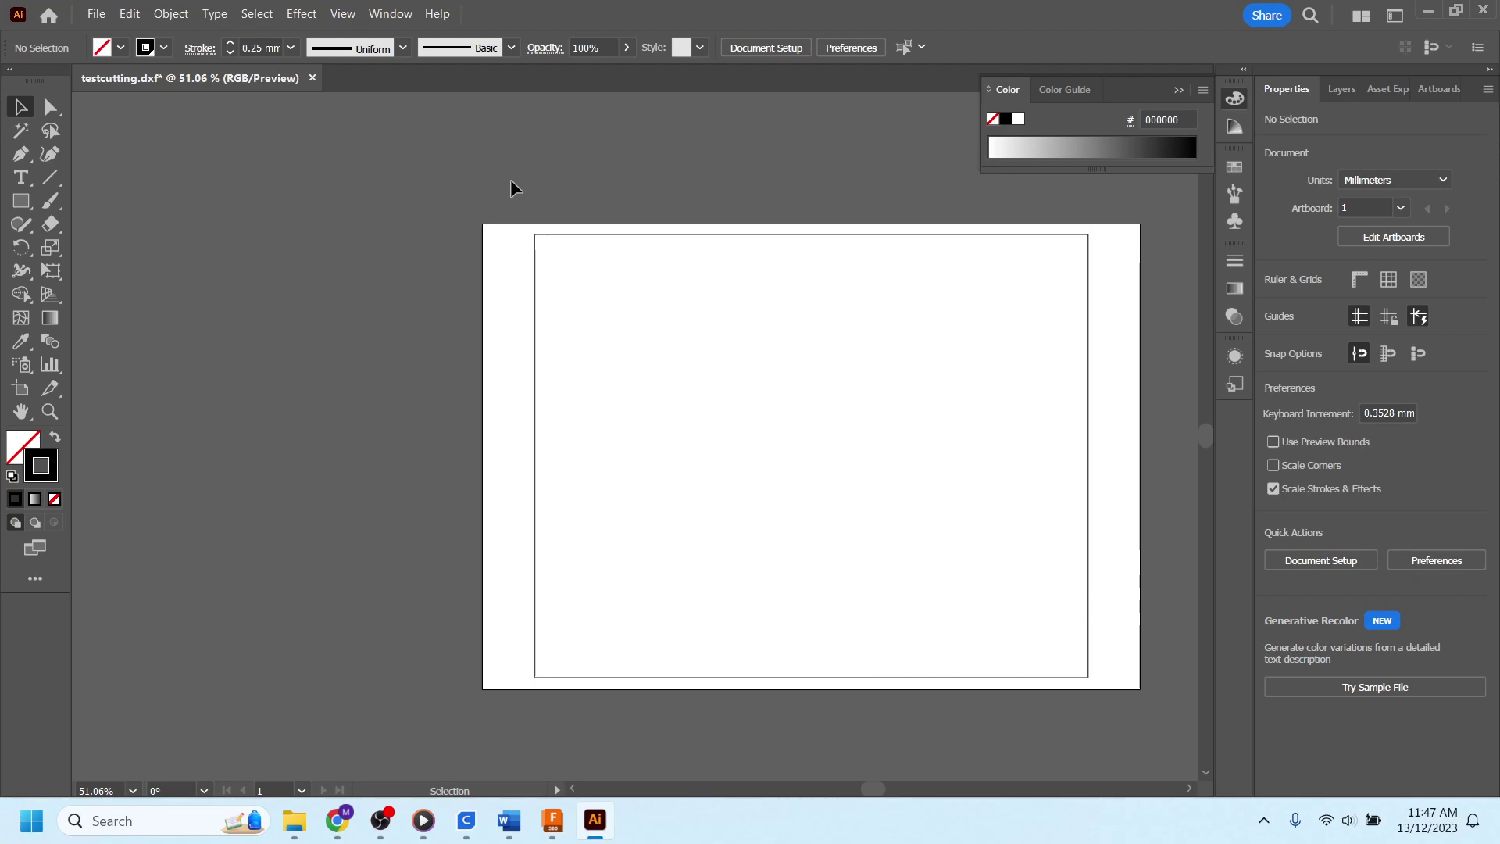
{"action": "left_click_drag", "start_coordinate": [497, 188], "coordinate": [1140, 691]}
{"action": "scroll", "coordinate": [1065, 724], "scroll_direction": "up", "scroll_amount": 2}
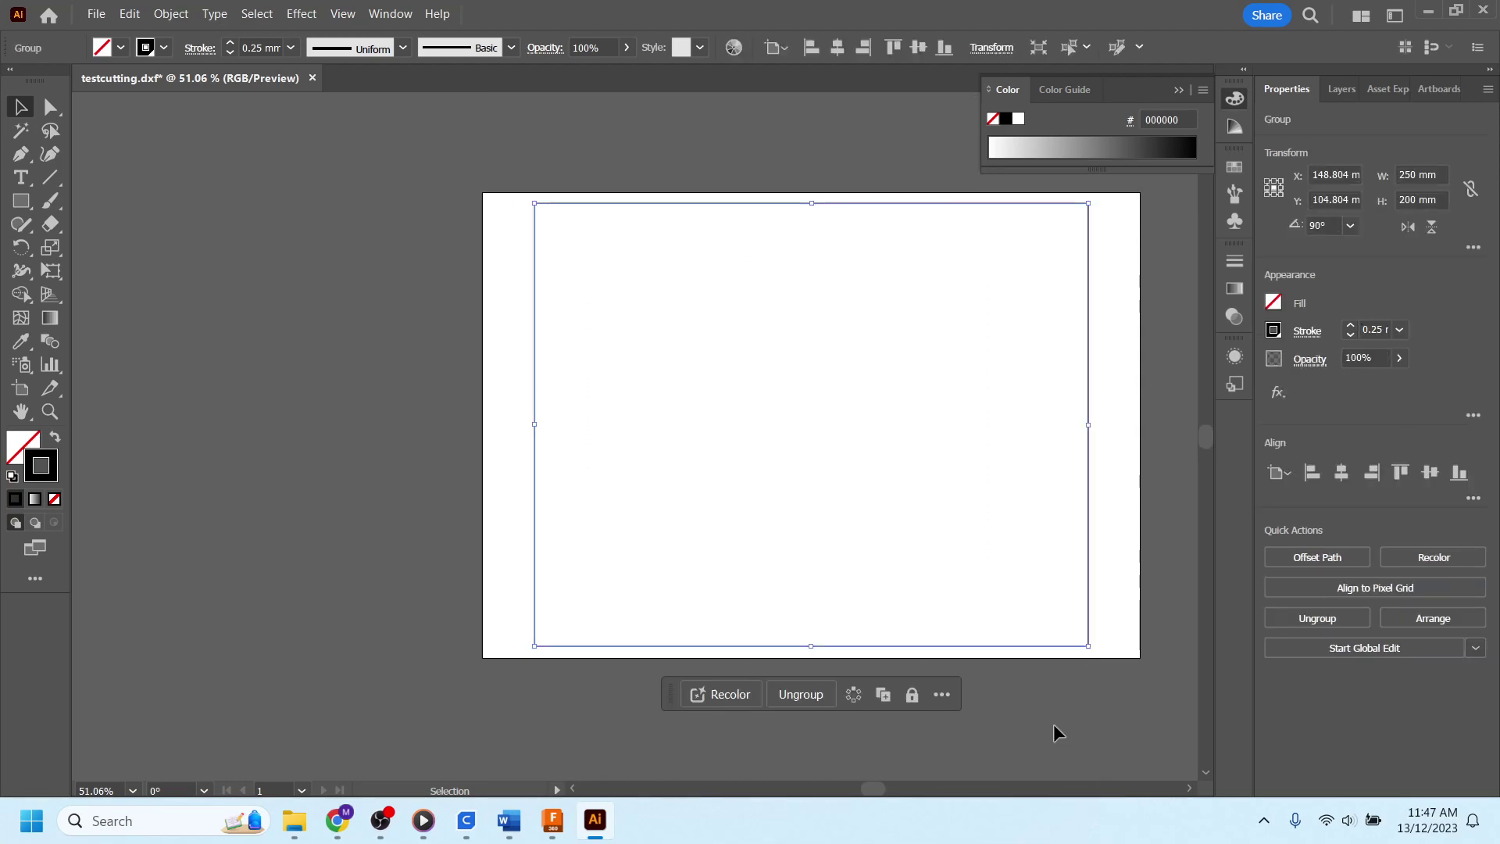
{"action": "left_click", "coordinate": [1372, 472]}
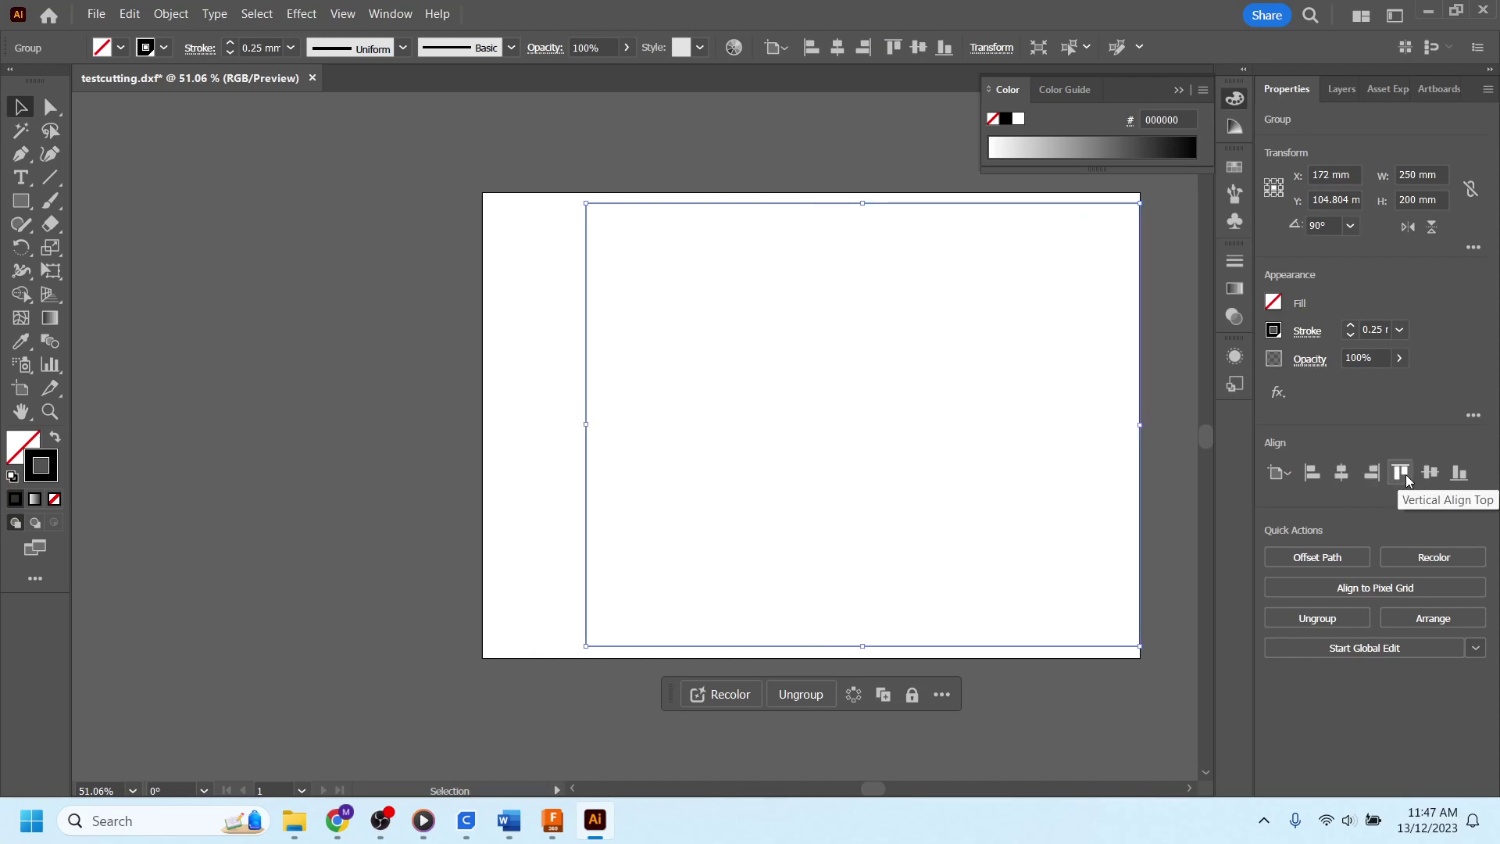
{"action": "left_click", "coordinate": [1401, 472]}
{"action": "left_click", "coordinate": [1190, 352]}
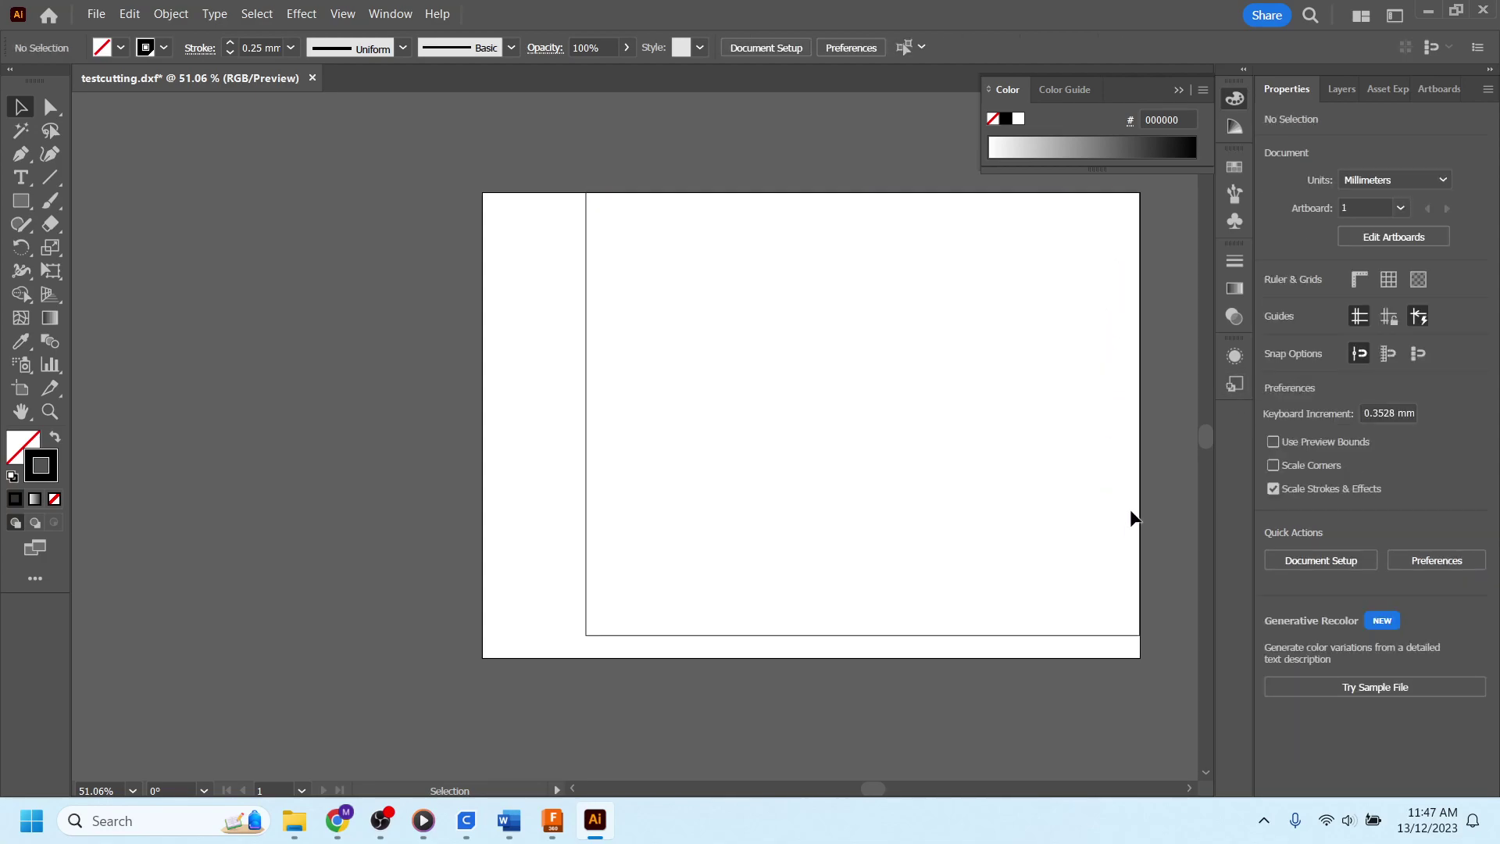
{"action": "key", "text": "ctrl"}
{"action": "key", "text": "ctrl+z"}
{"action": "key", "text": "ctrl+z"}
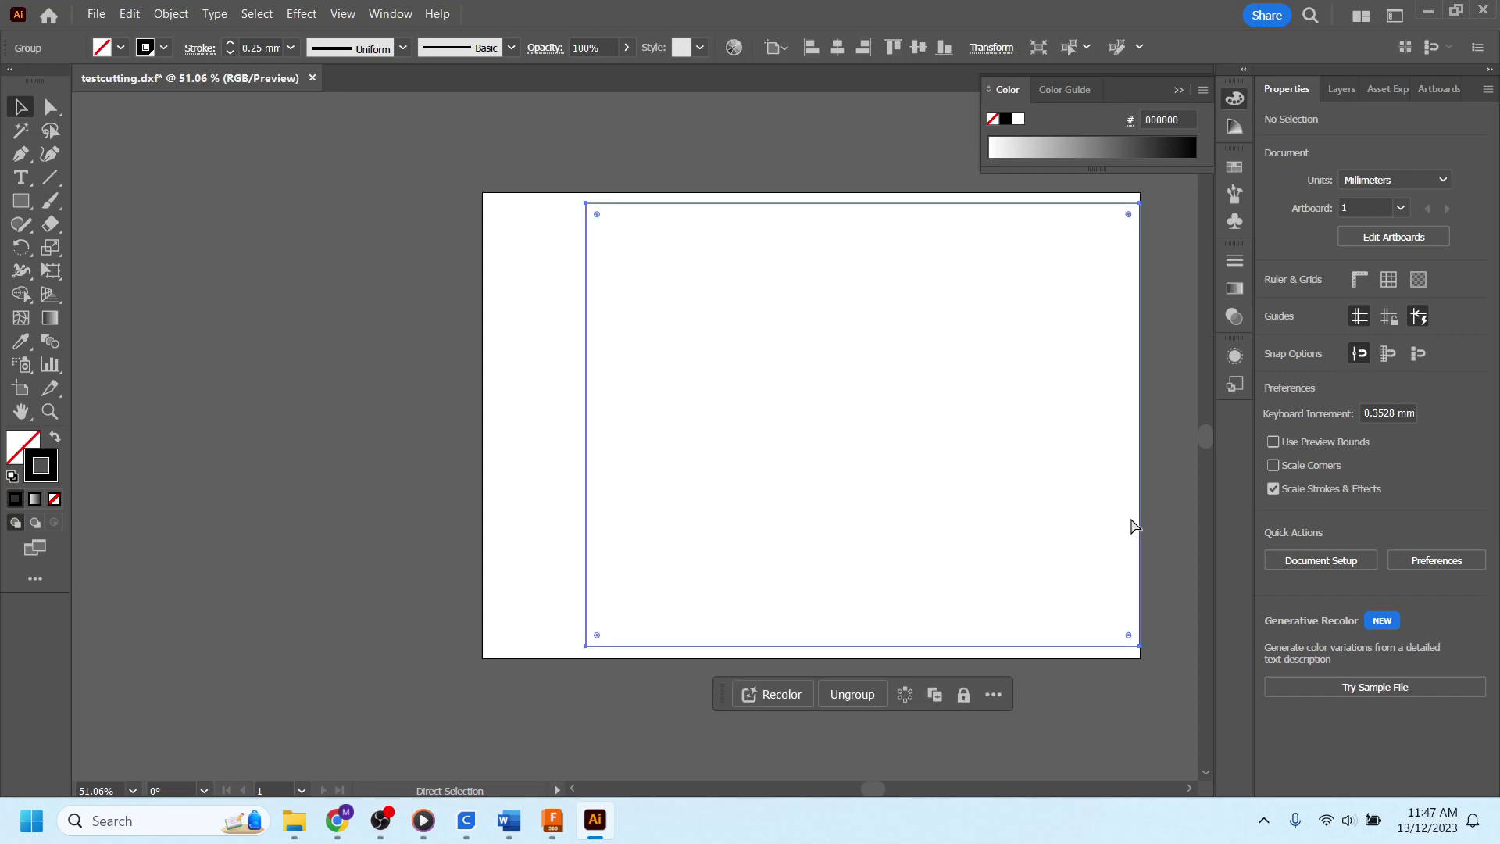
{"action": "key", "text": "ctrl+z"}
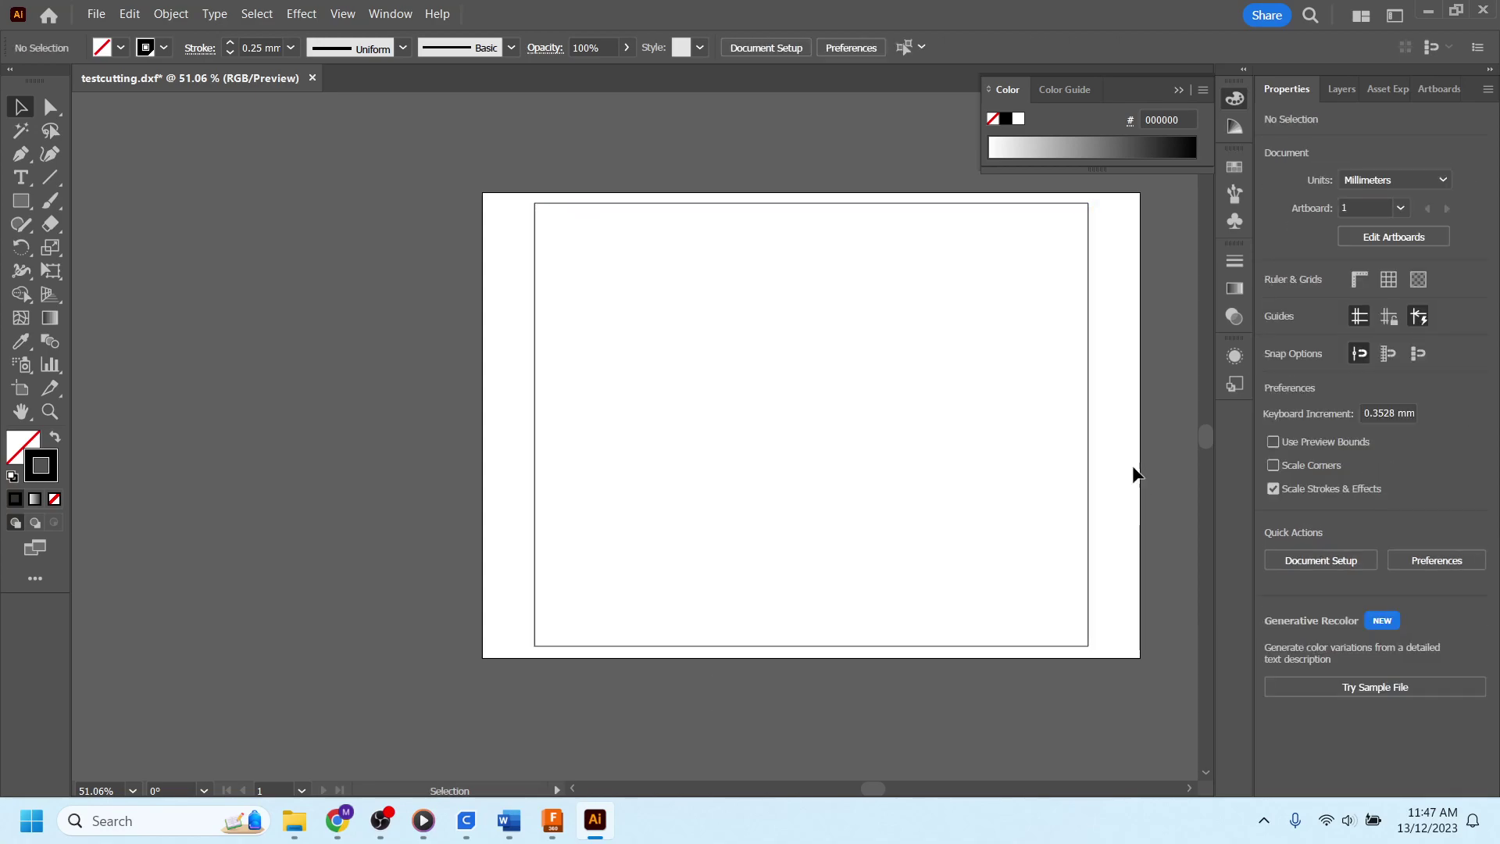
{"action": "mouse_move", "coordinate": [510, 148]}
{"action": "left_mouse_down"}
{"action": "mouse_move", "coordinate": [1141, 617]}
{"action": "mouse_move", "coordinate": [1068, 655]}
{"action": "left_mouse_up"}
{"action": "scroll", "coordinate": [1058, 664], "scroll_direction": "up", "scroll_amount": 5}
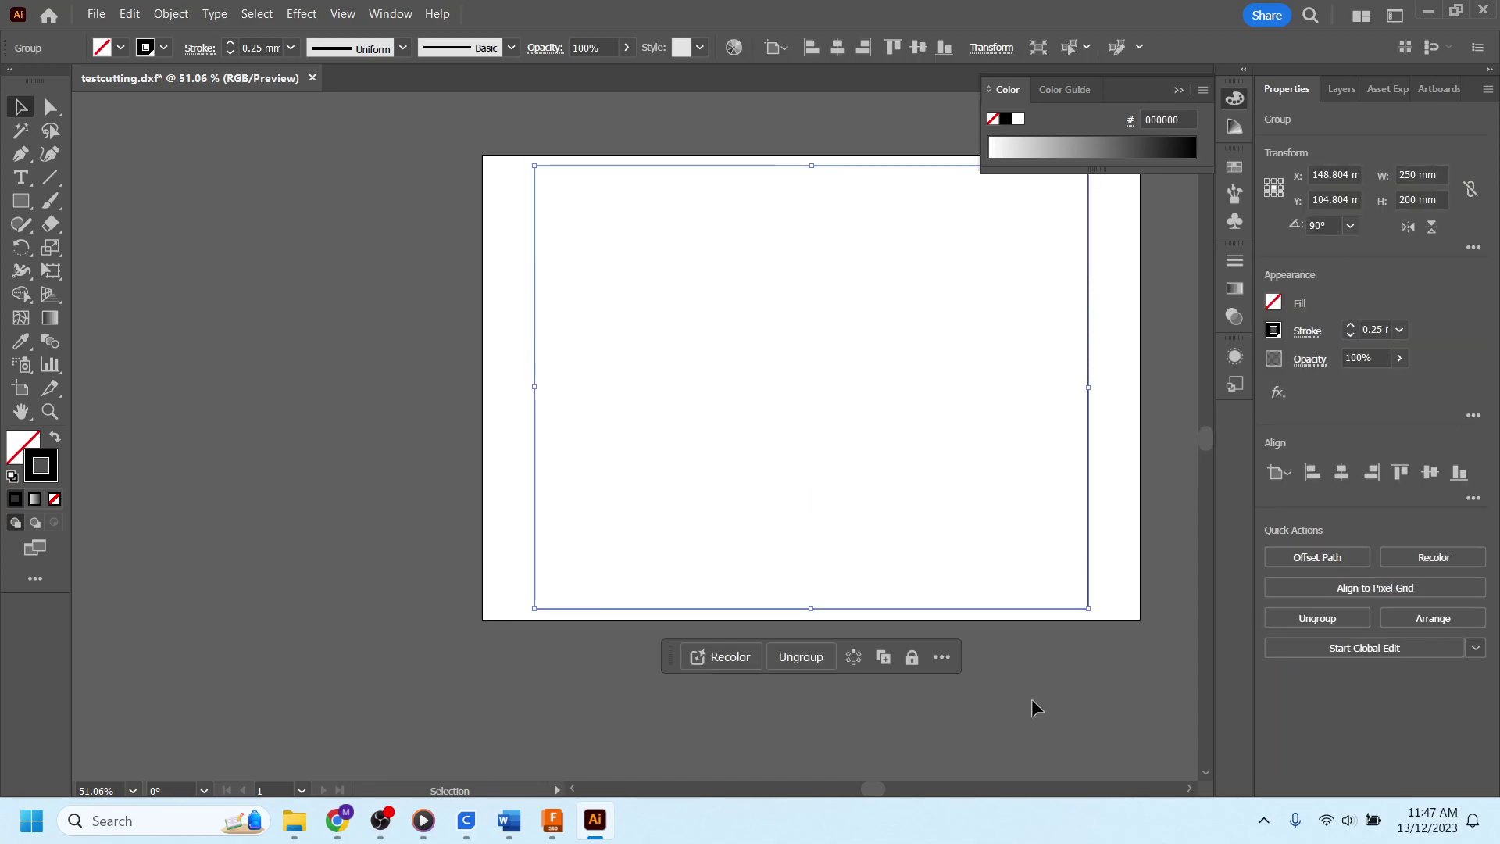
{"action": "left_click", "coordinate": [1154, 617]}
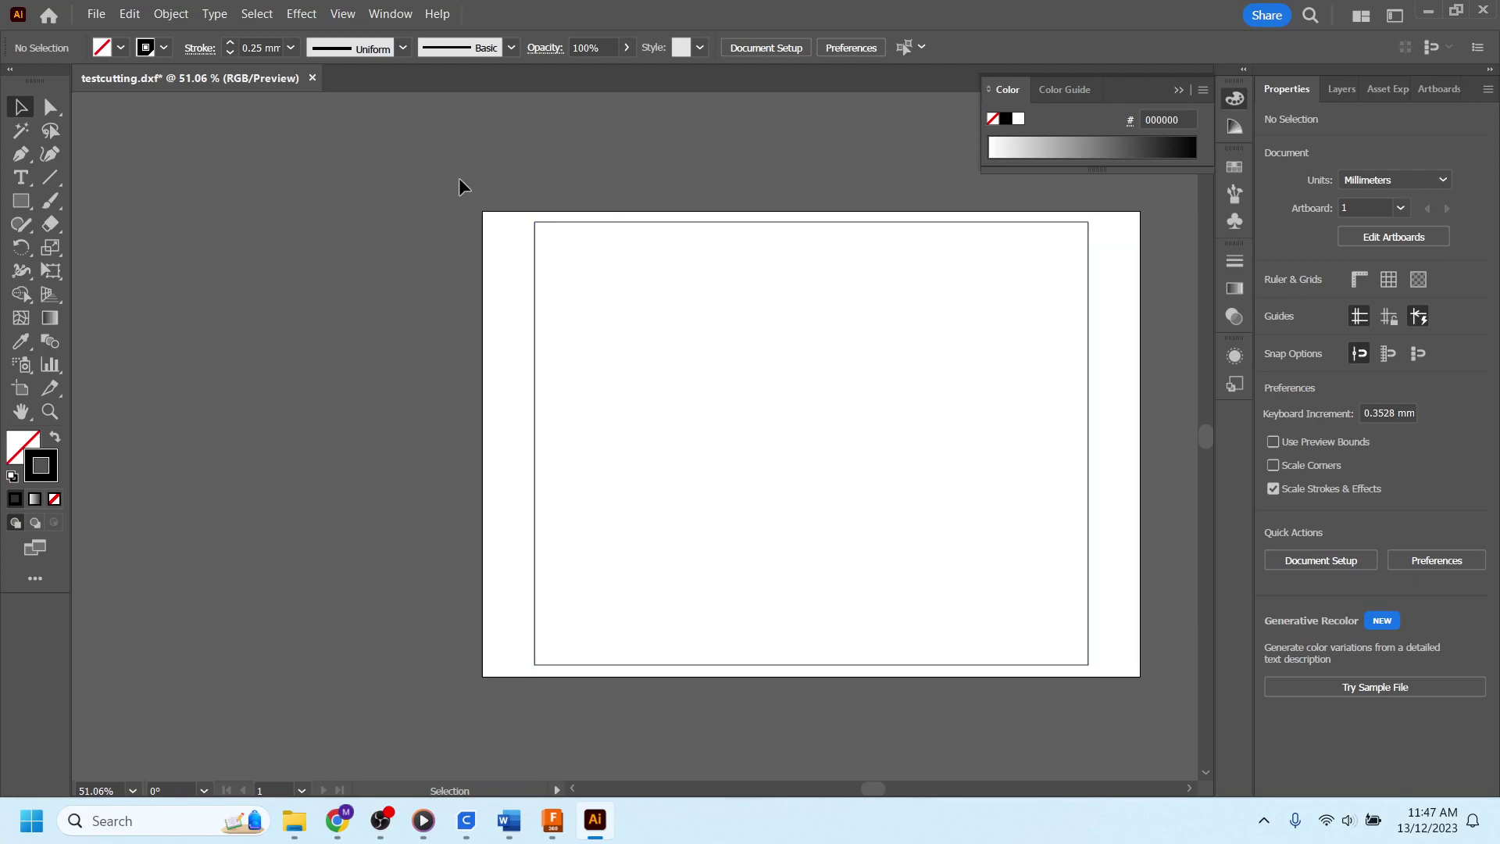
{"action": "left_click", "coordinate": [129, 14]}
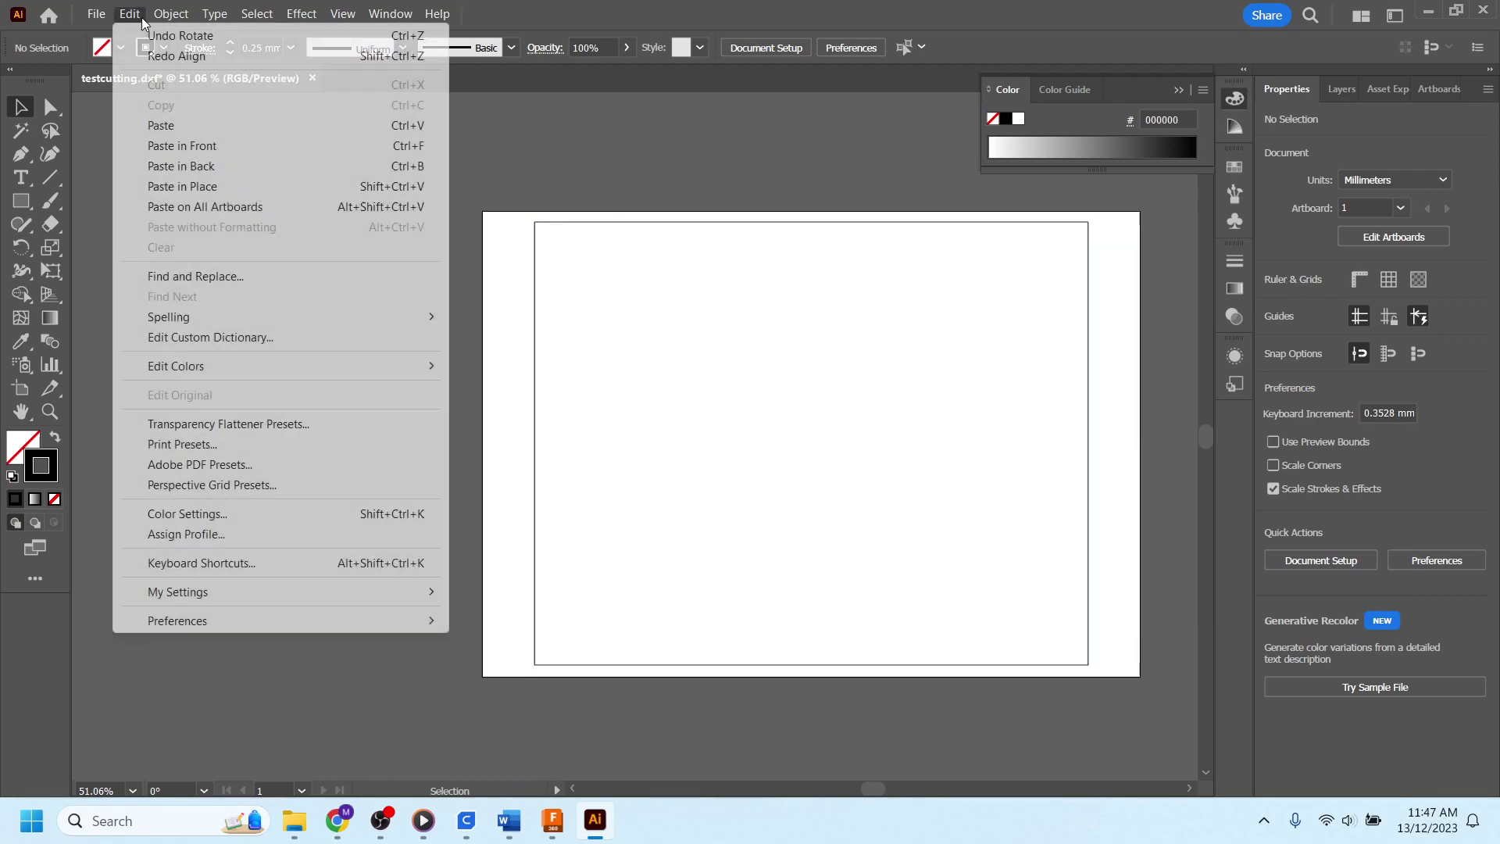
{"action": "left_click", "coordinate": [317, 516]}
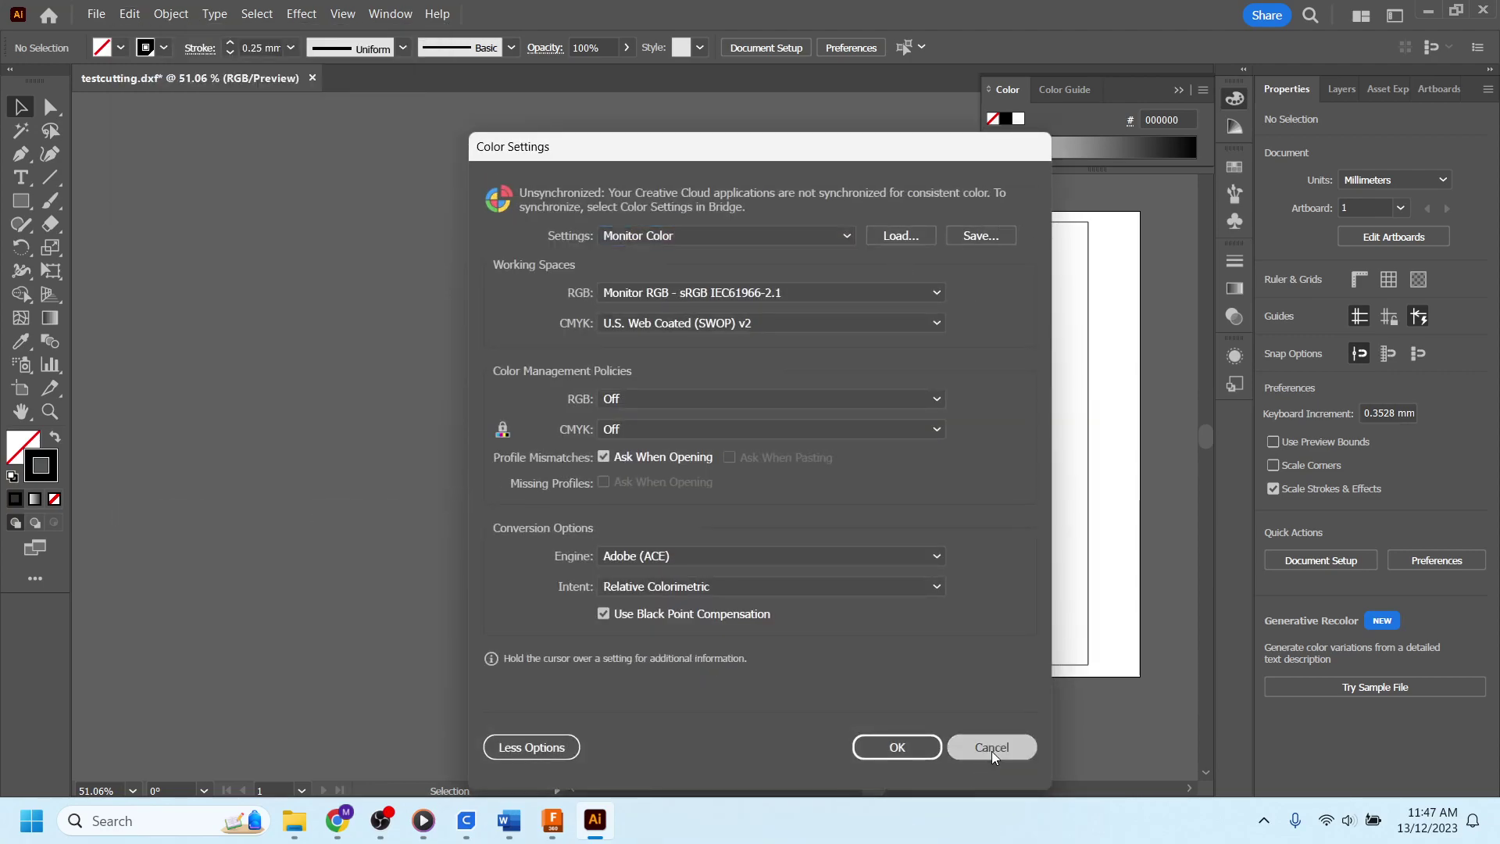
{"action": "left_click", "coordinate": [992, 748]}
{"action": "left_click", "coordinate": [129, 14]}
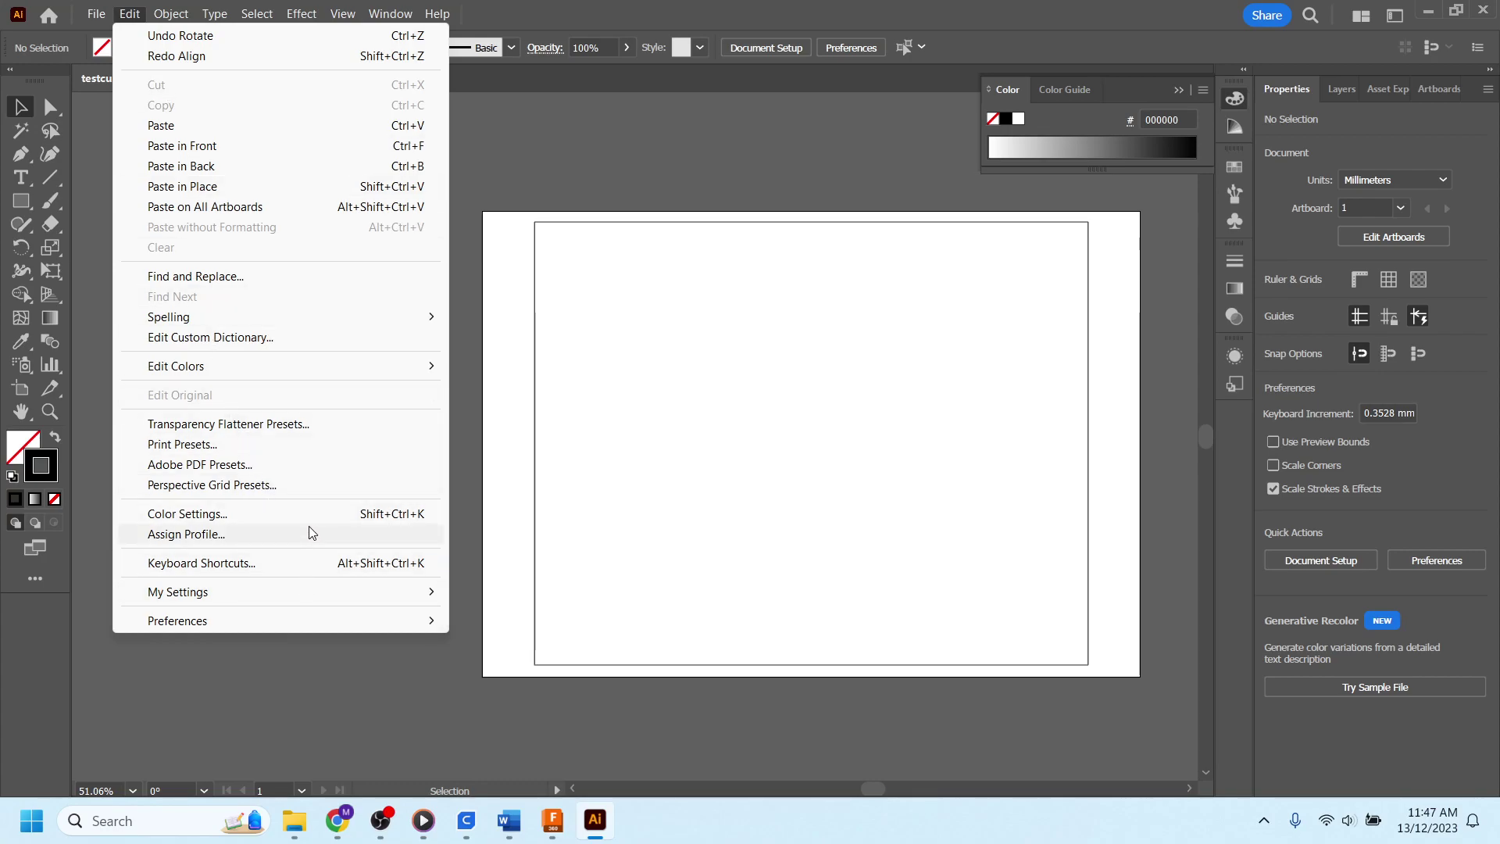
Set File > Document Color Mode to CMYK Color
{"action": "left_click", "coordinate": [96, 14]}
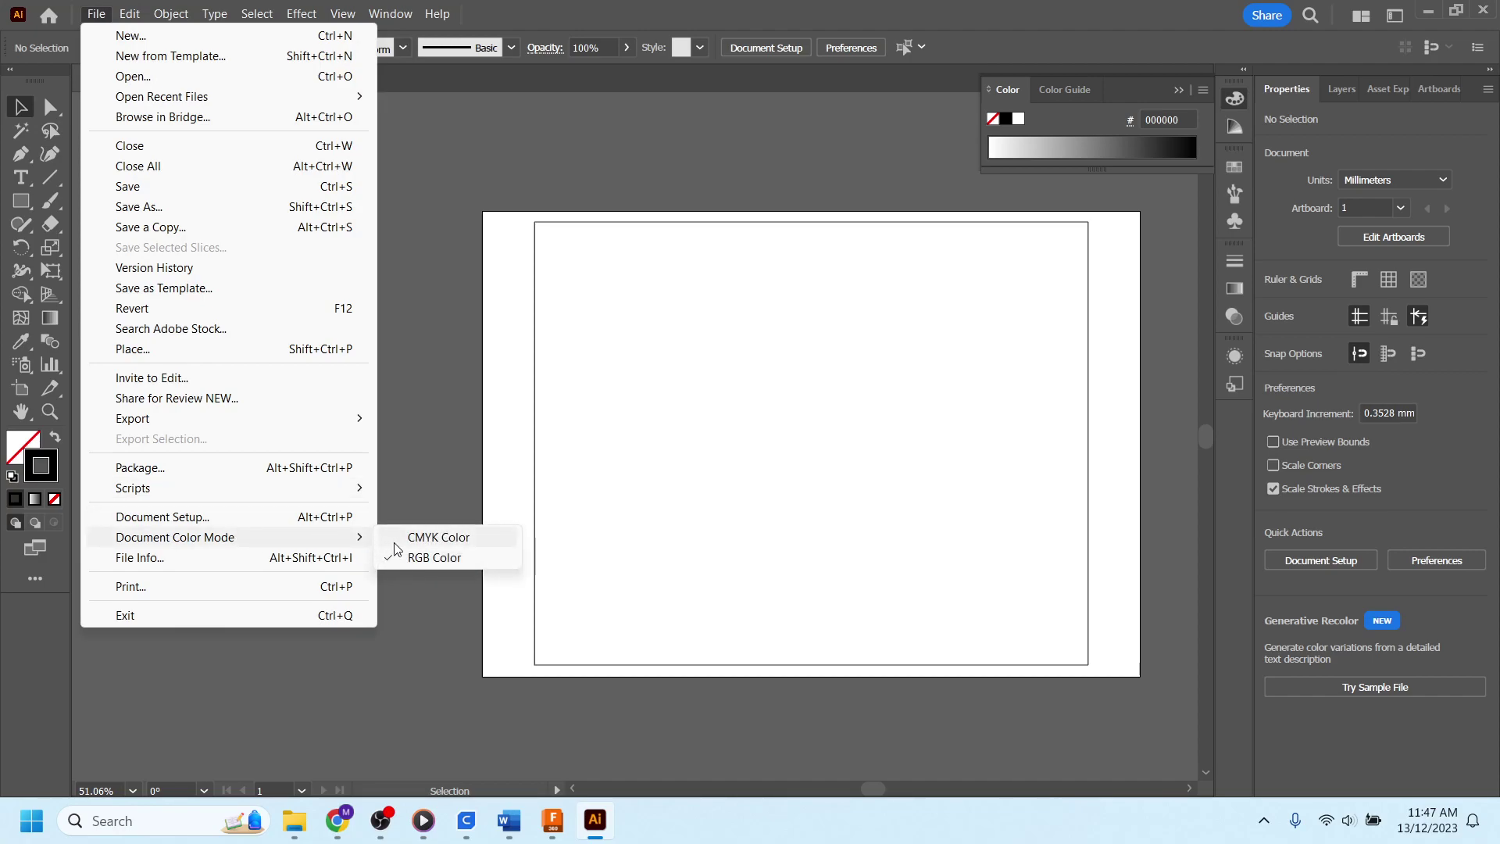
{"action": "mouse_move", "coordinate": [175, 537]}
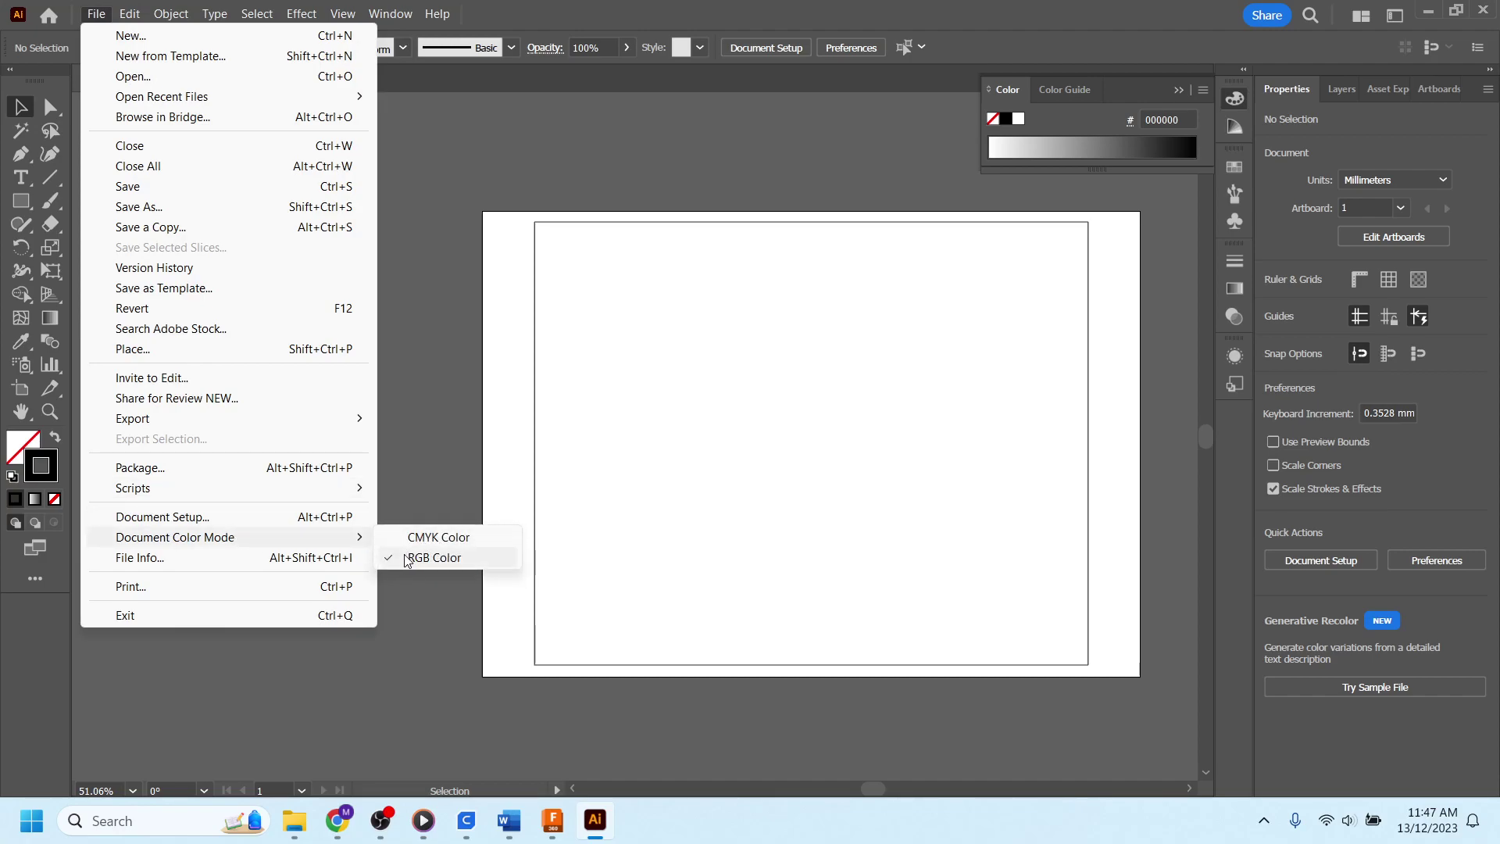
{"action": "left_click", "coordinate": [399, 539]}
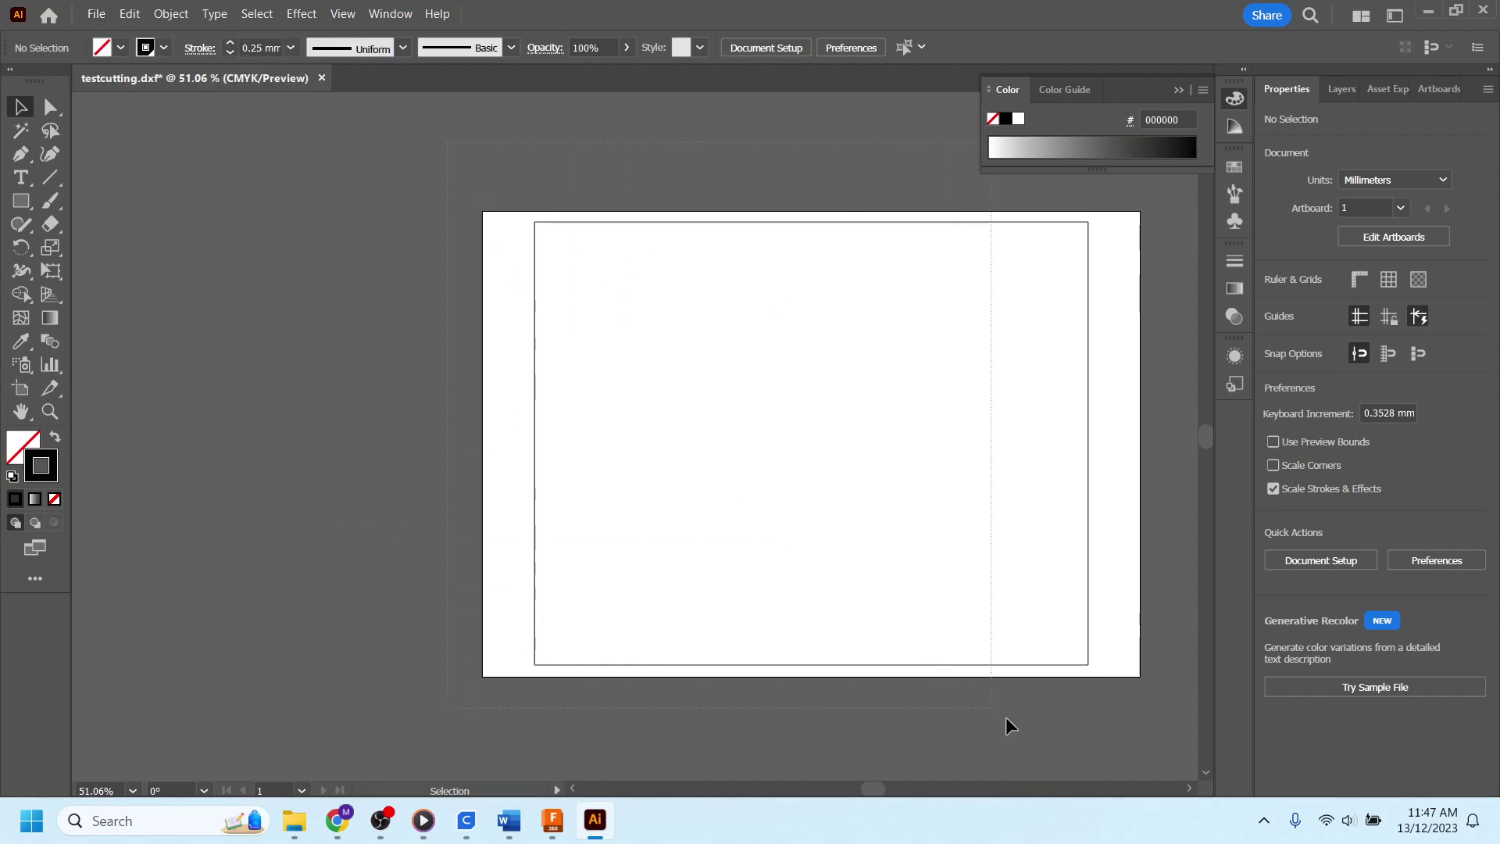
Select the outline group and give its stroke a red colour in the Color Picker
{"action": "left_click_drag", "start_coordinate": [447, 139], "coordinate": [1157, 712]}
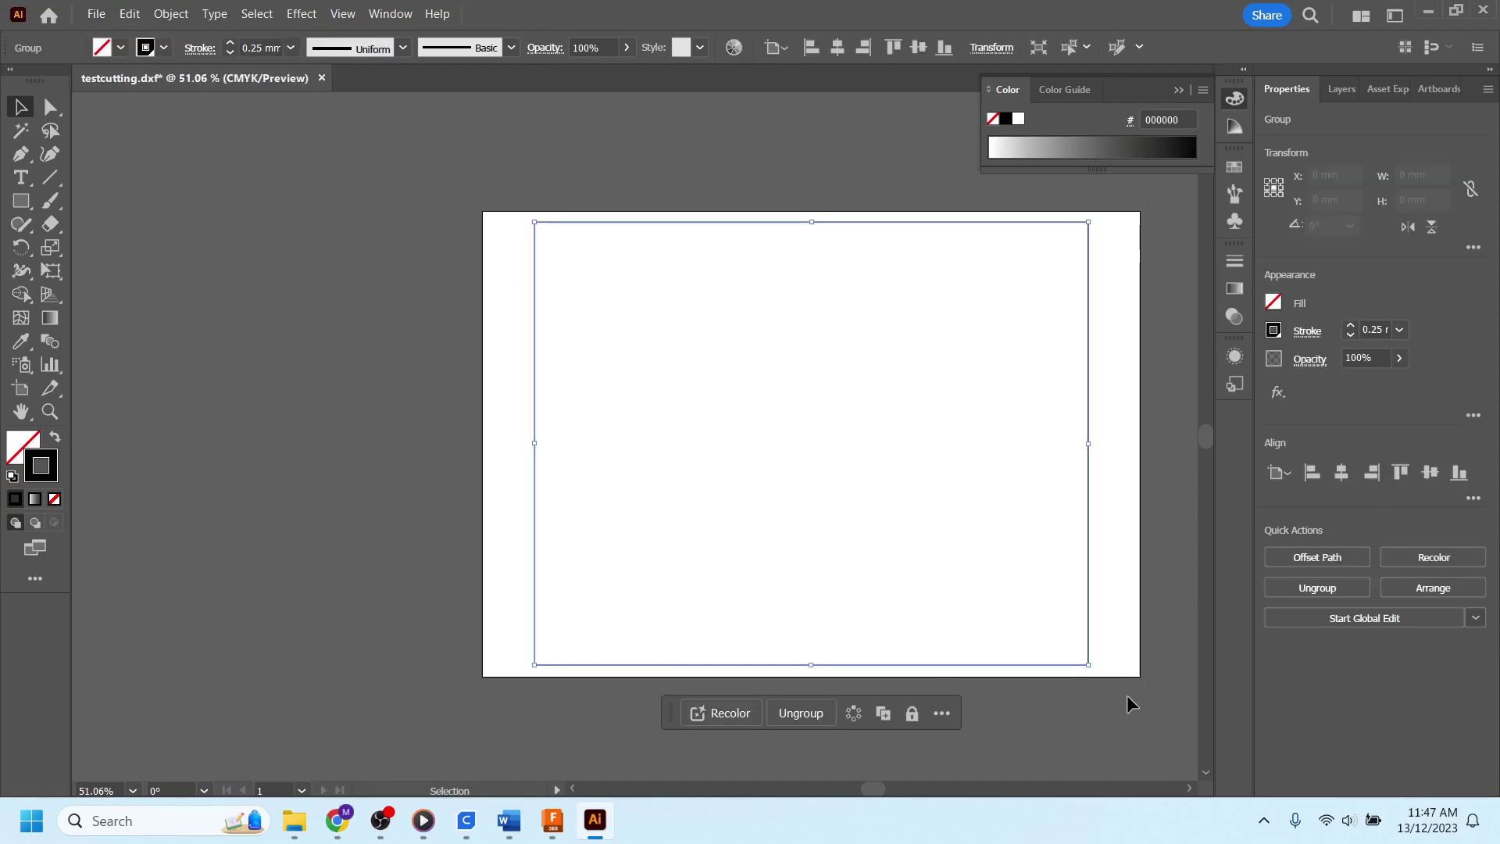
{"action": "double_click", "coordinate": [55, 473]}
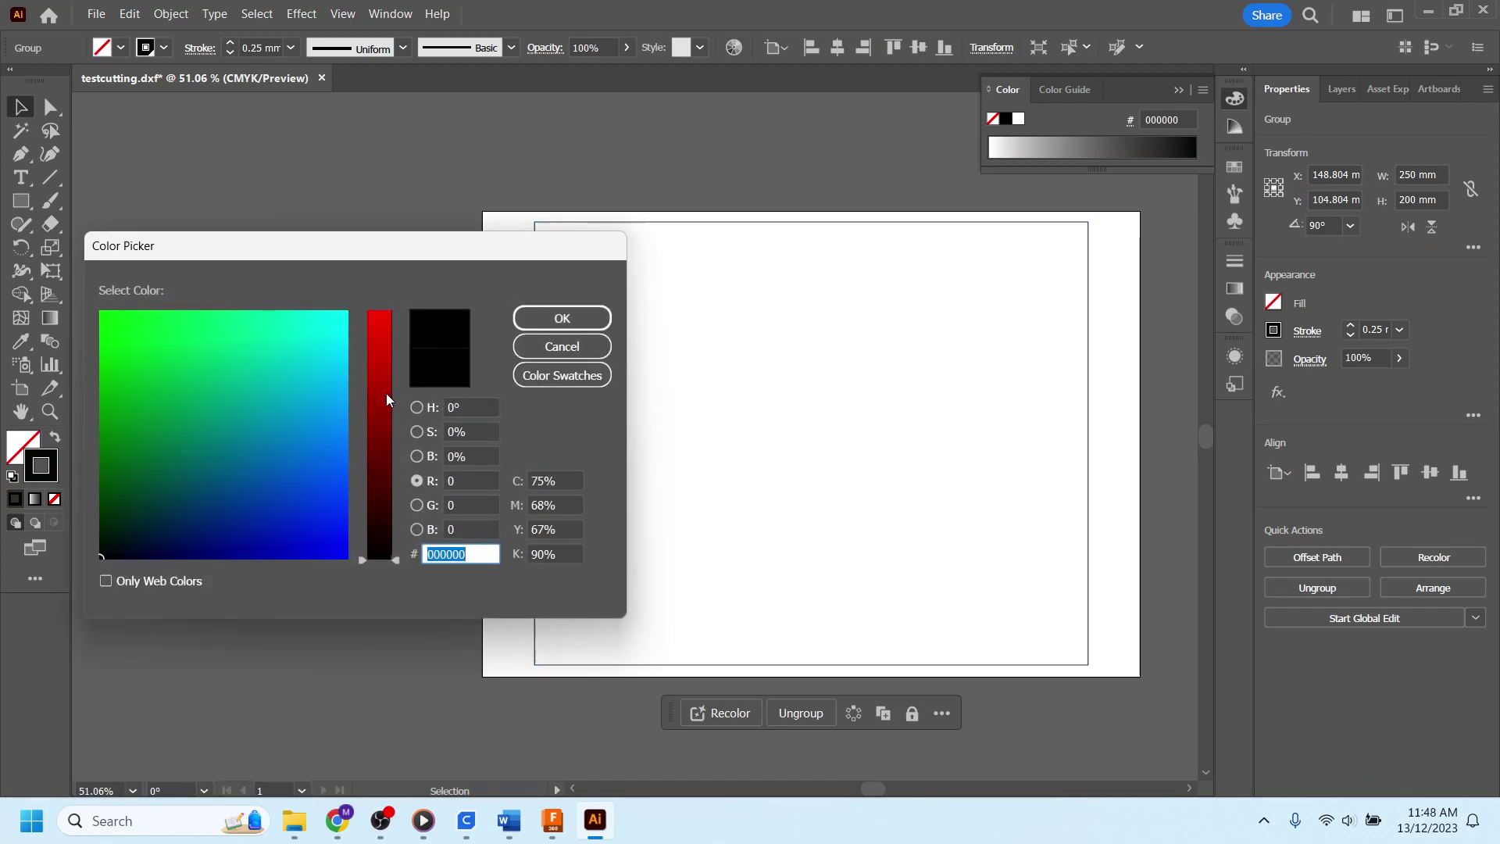
{"action": "left_click_drag", "start_coordinate": [385, 397], "coordinate": [383, 306]}
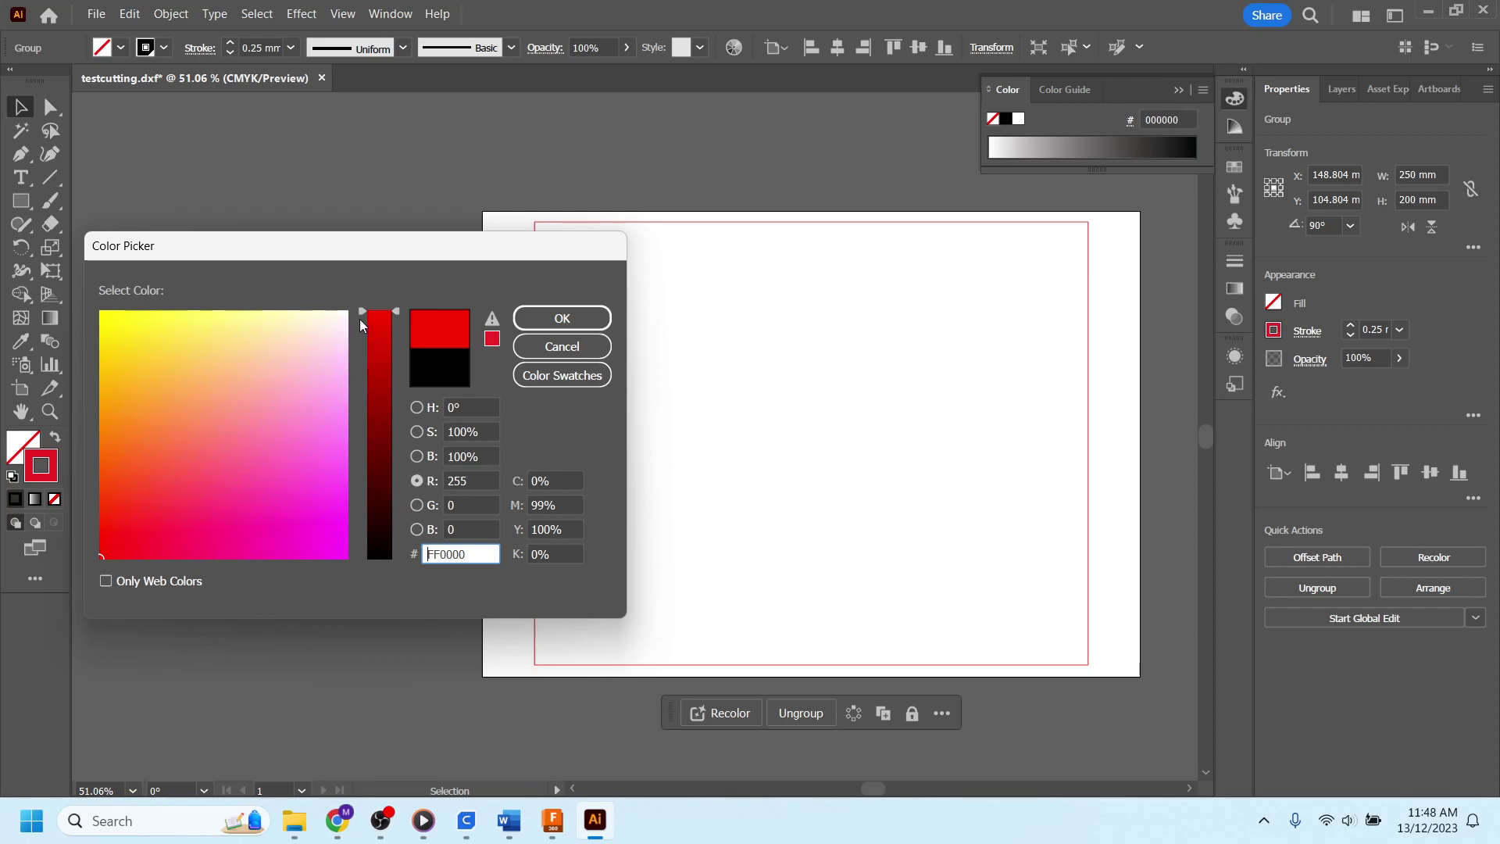
{"action": "left_click_drag", "start_coordinate": [360, 318], "coordinate": [378, 402]}
{"action": "left_click", "coordinate": [143, 518]}
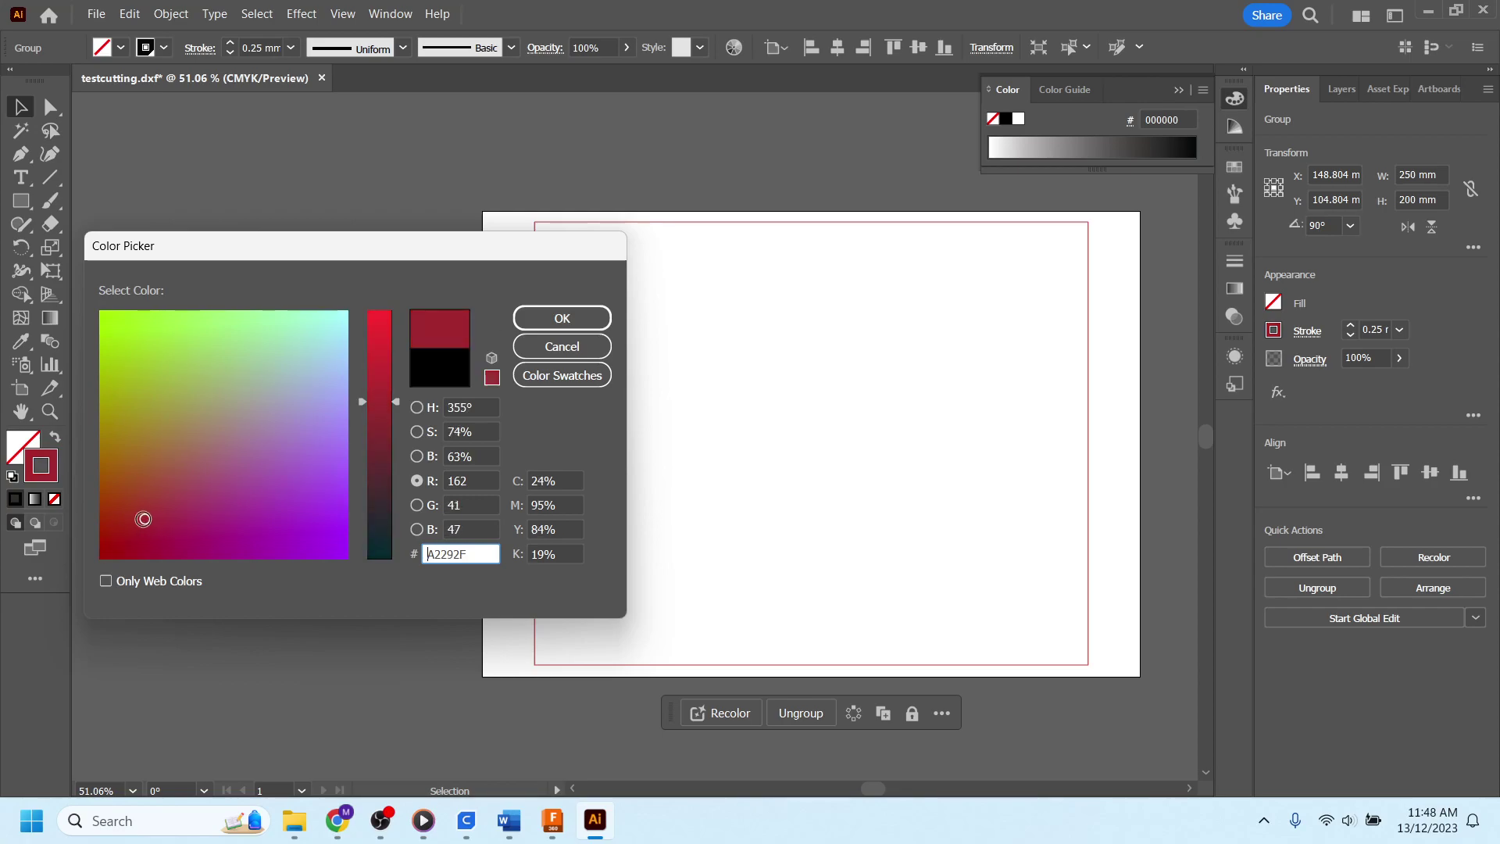
{"action": "left_click_drag", "start_coordinate": [364, 402], "coordinate": [384, 289]}
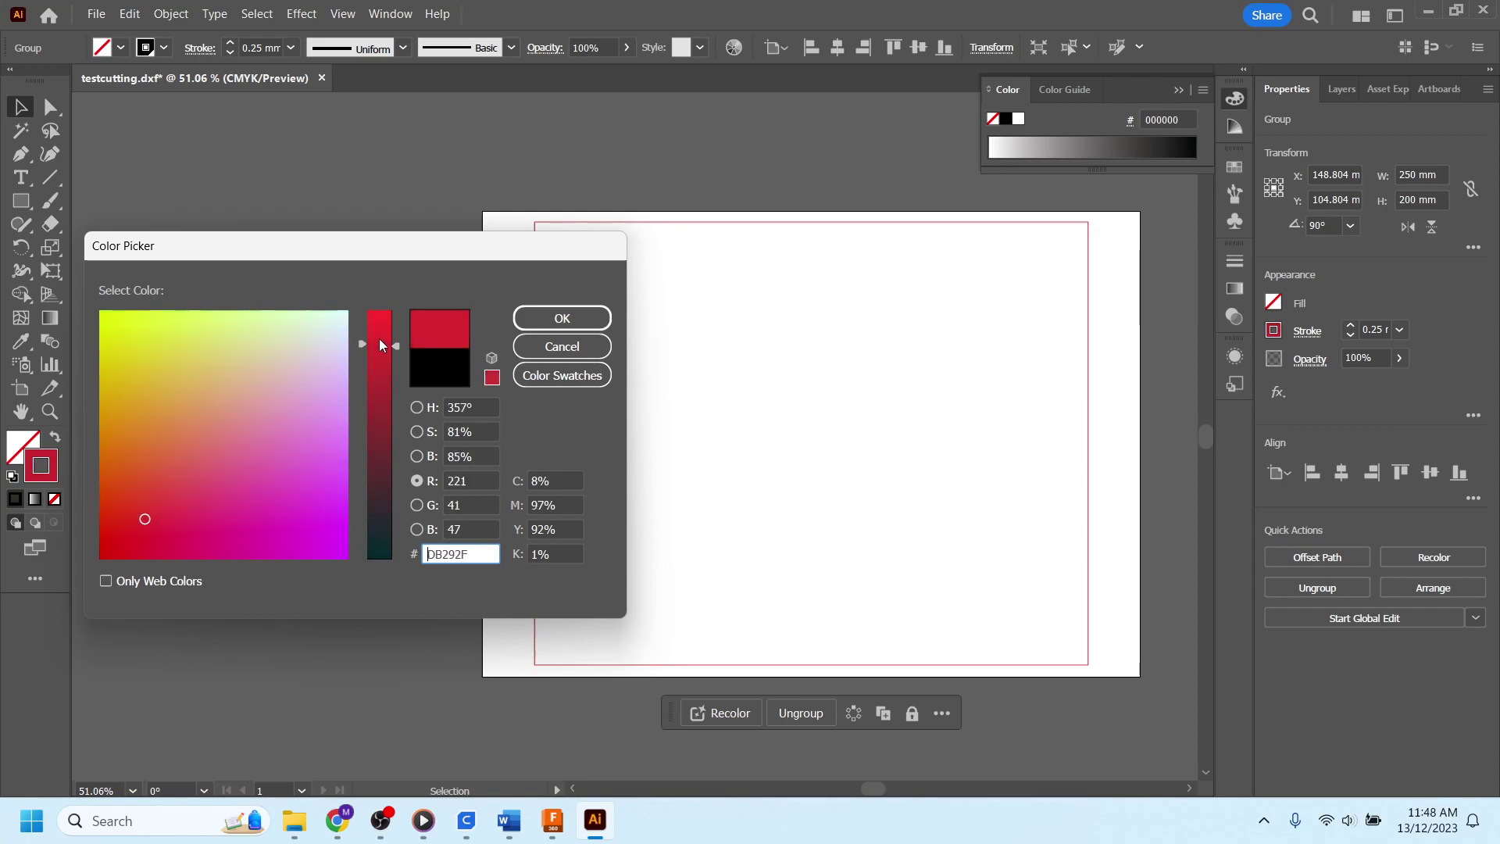
{"action": "left_click_drag", "start_coordinate": [149, 518], "coordinate": [102, 560]}
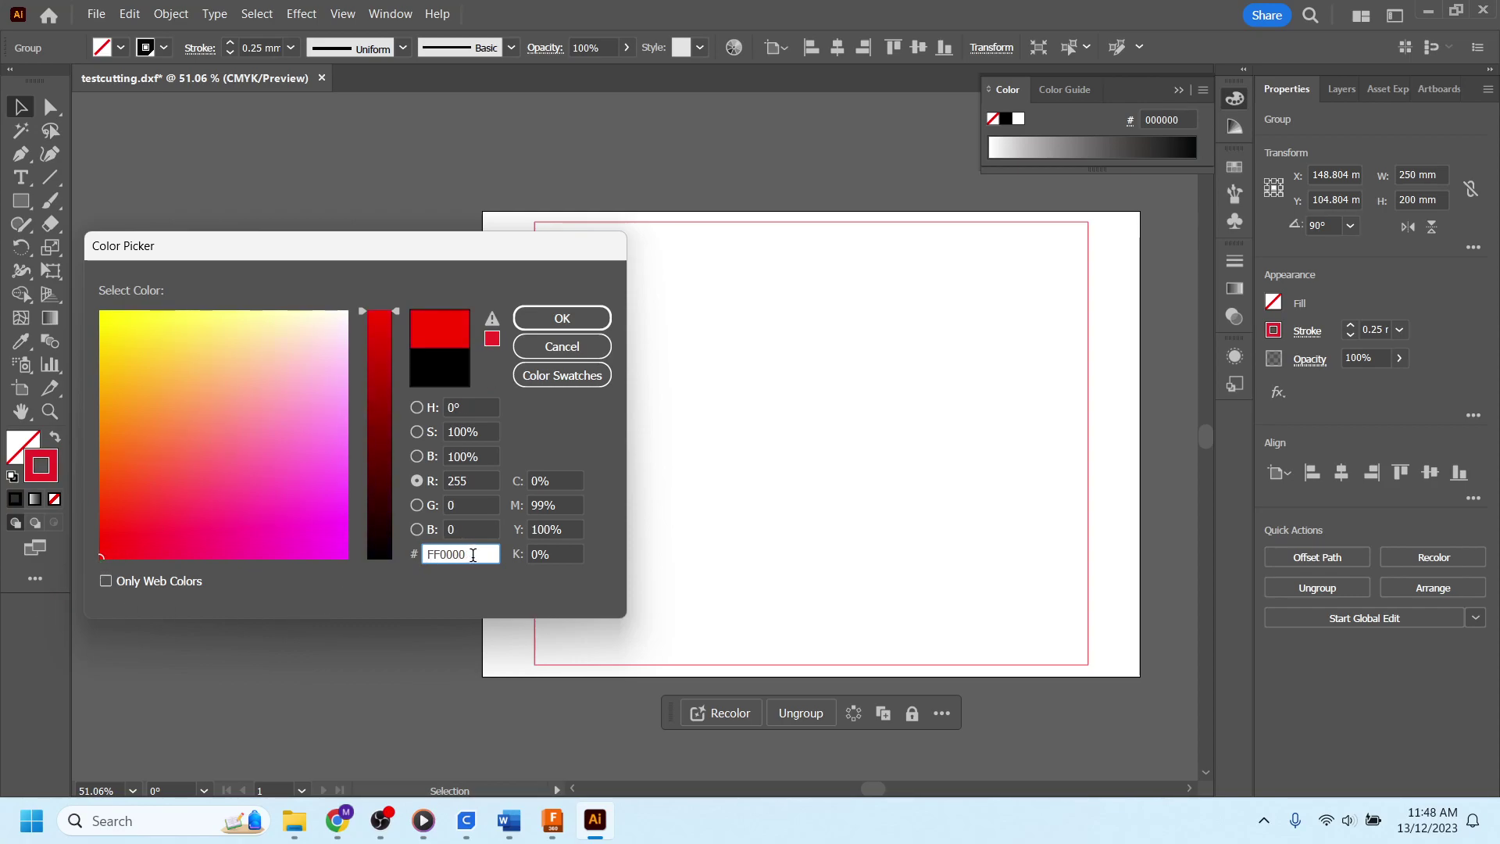
{"action": "left_click", "coordinate": [563, 318]}
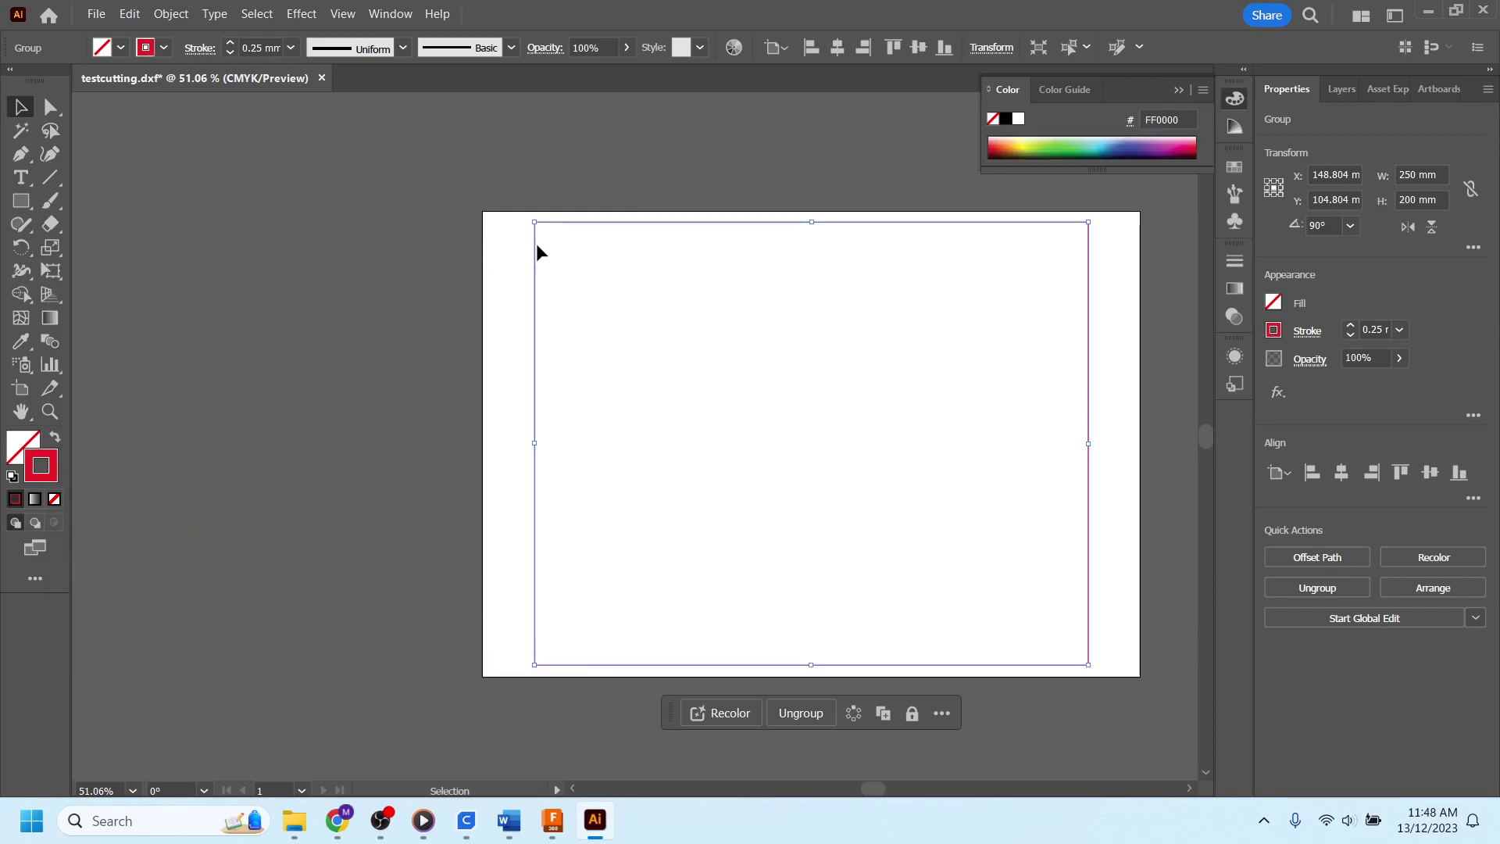
{"action": "left_click", "coordinate": [344, 217]}
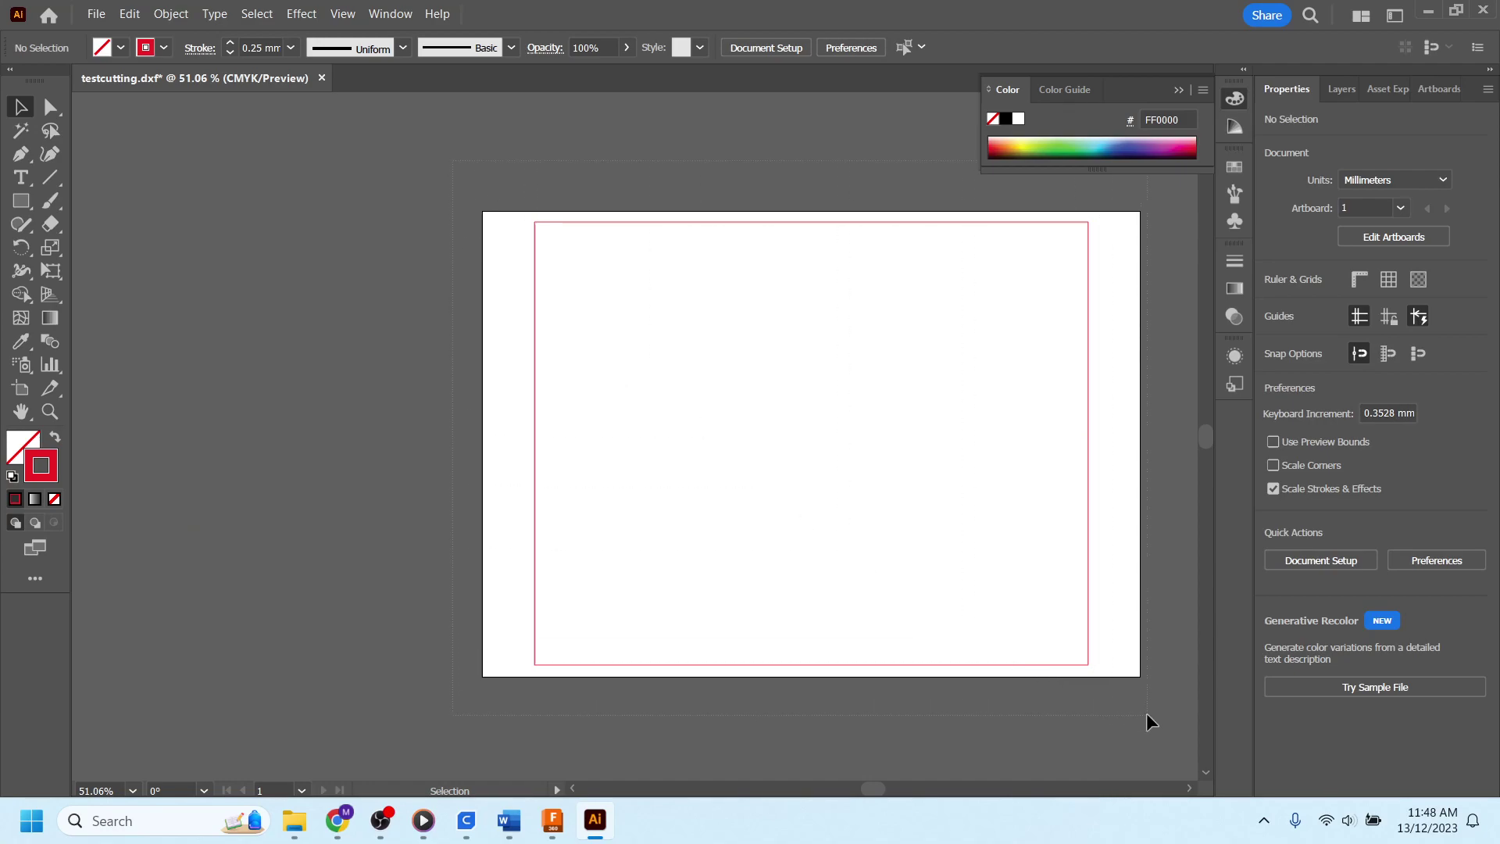
Reselect the outline and adjust its stroke to bright red FF1734, then deselect
{"action": "left_click_drag", "start_coordinate": [1147, 713], "coordinate": [1015, 633]}
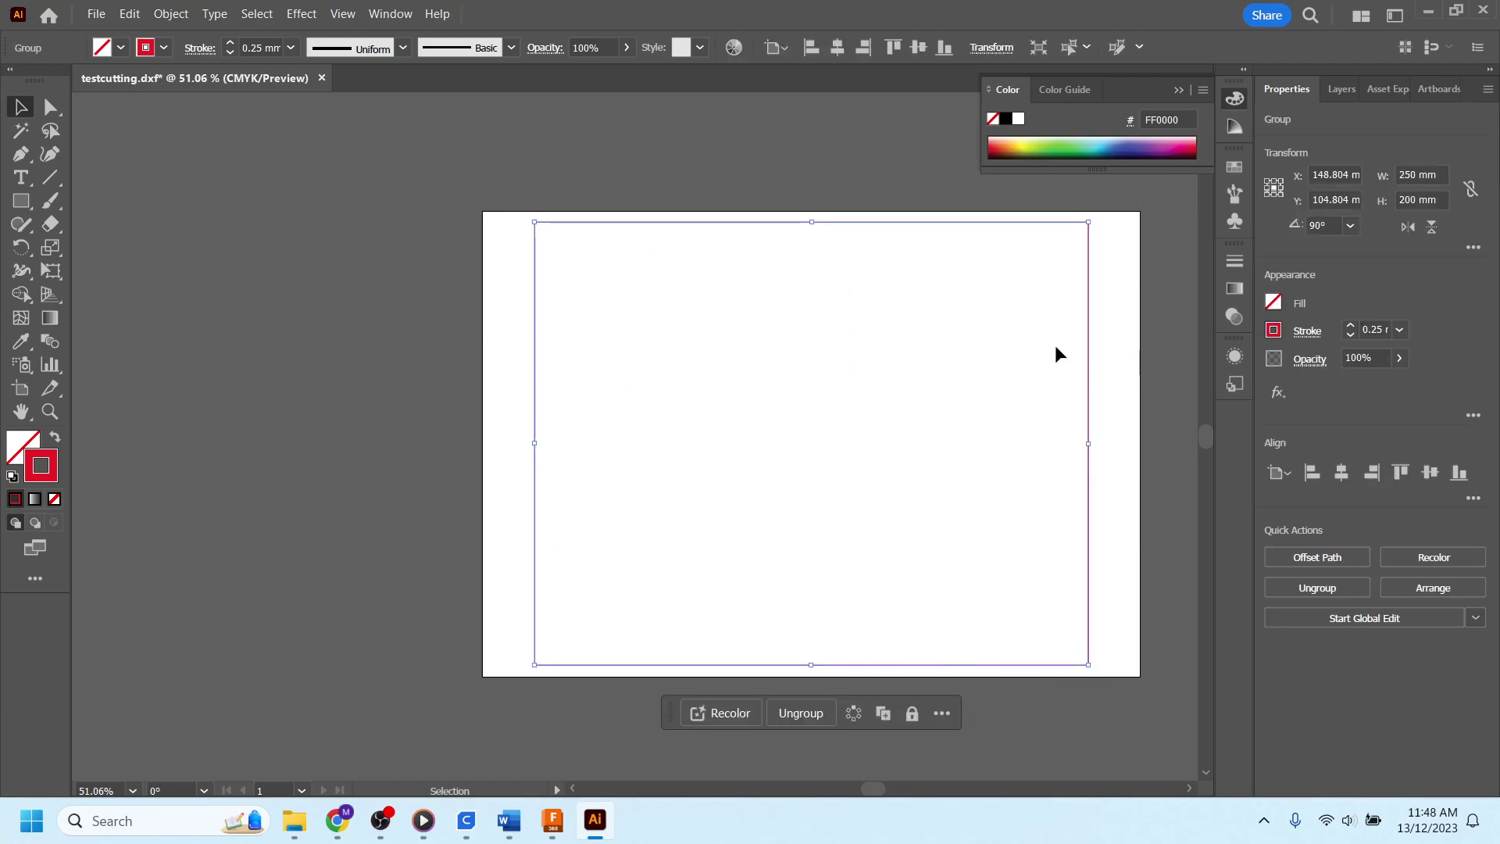
{"action": "double_click", "coordinate": [53, 479]}
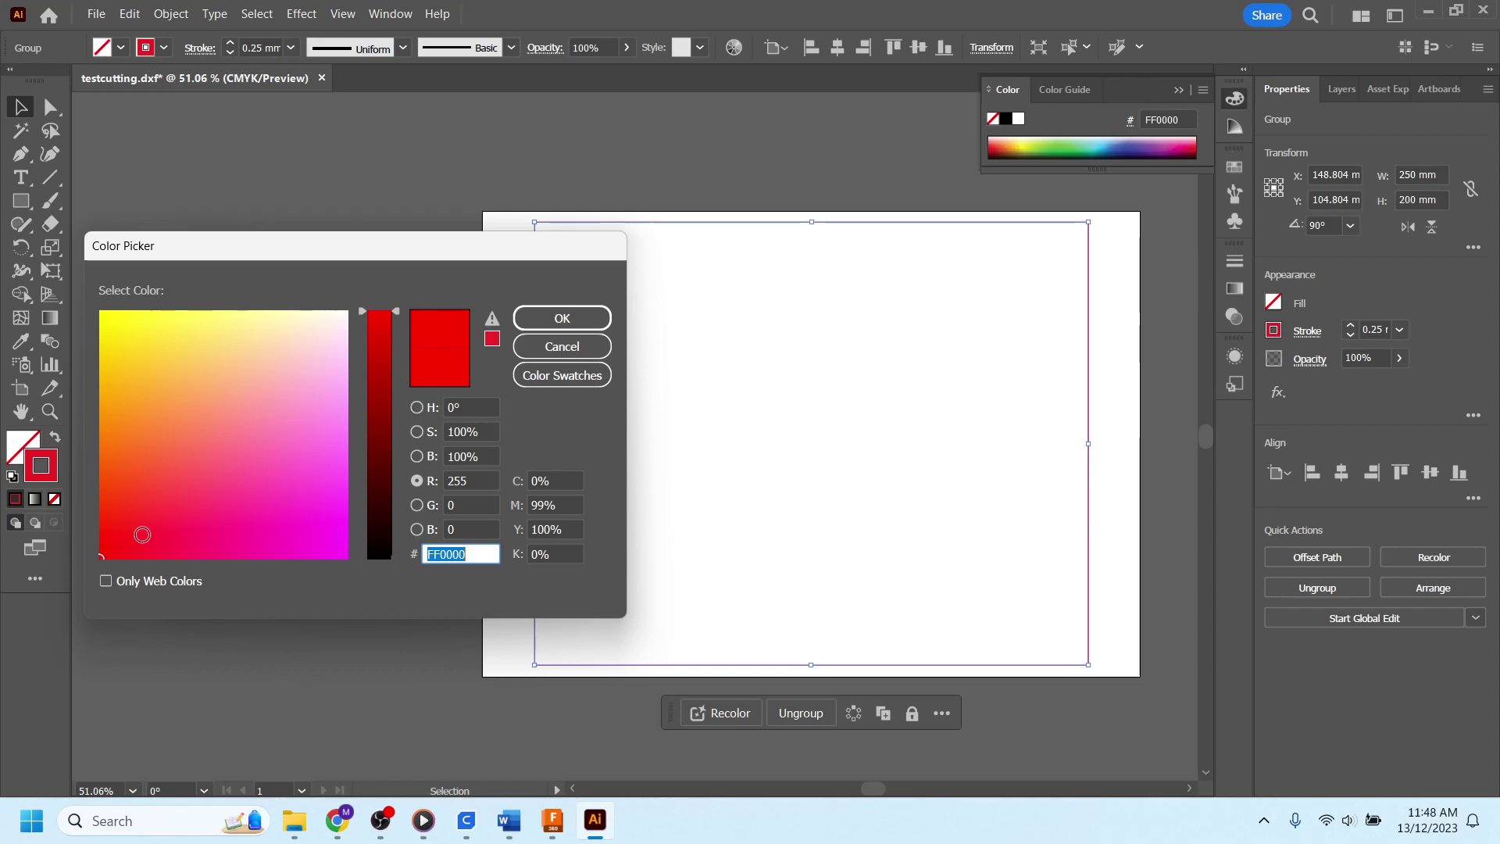
{"action": "left_click", "coordinate": [136, 526]}
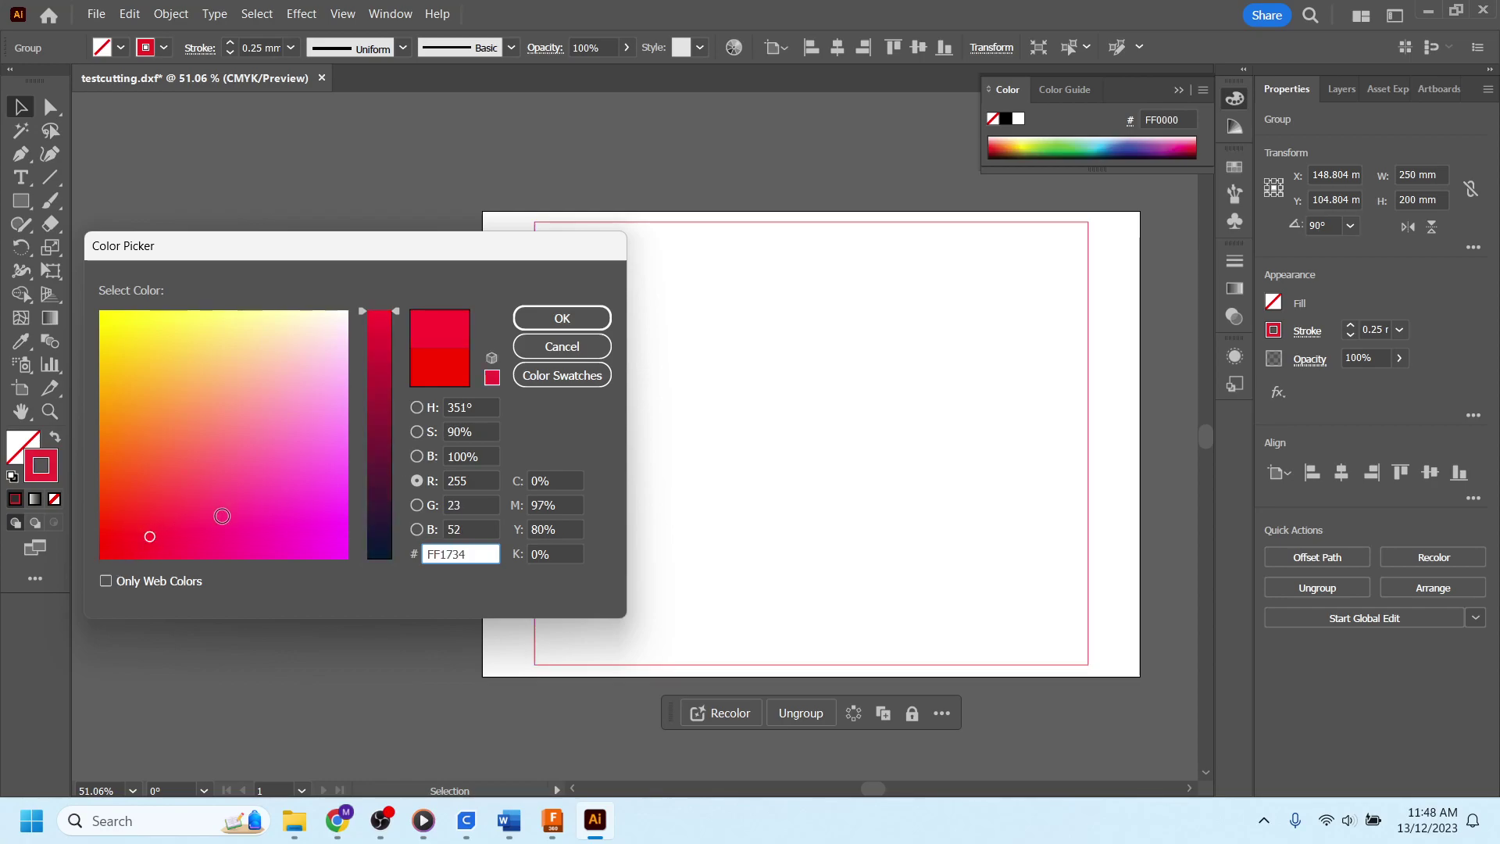
{"action": "left_click", "coordinate": [582, 318]}
{"action": "left_click", "coordinate": [514, 168]}
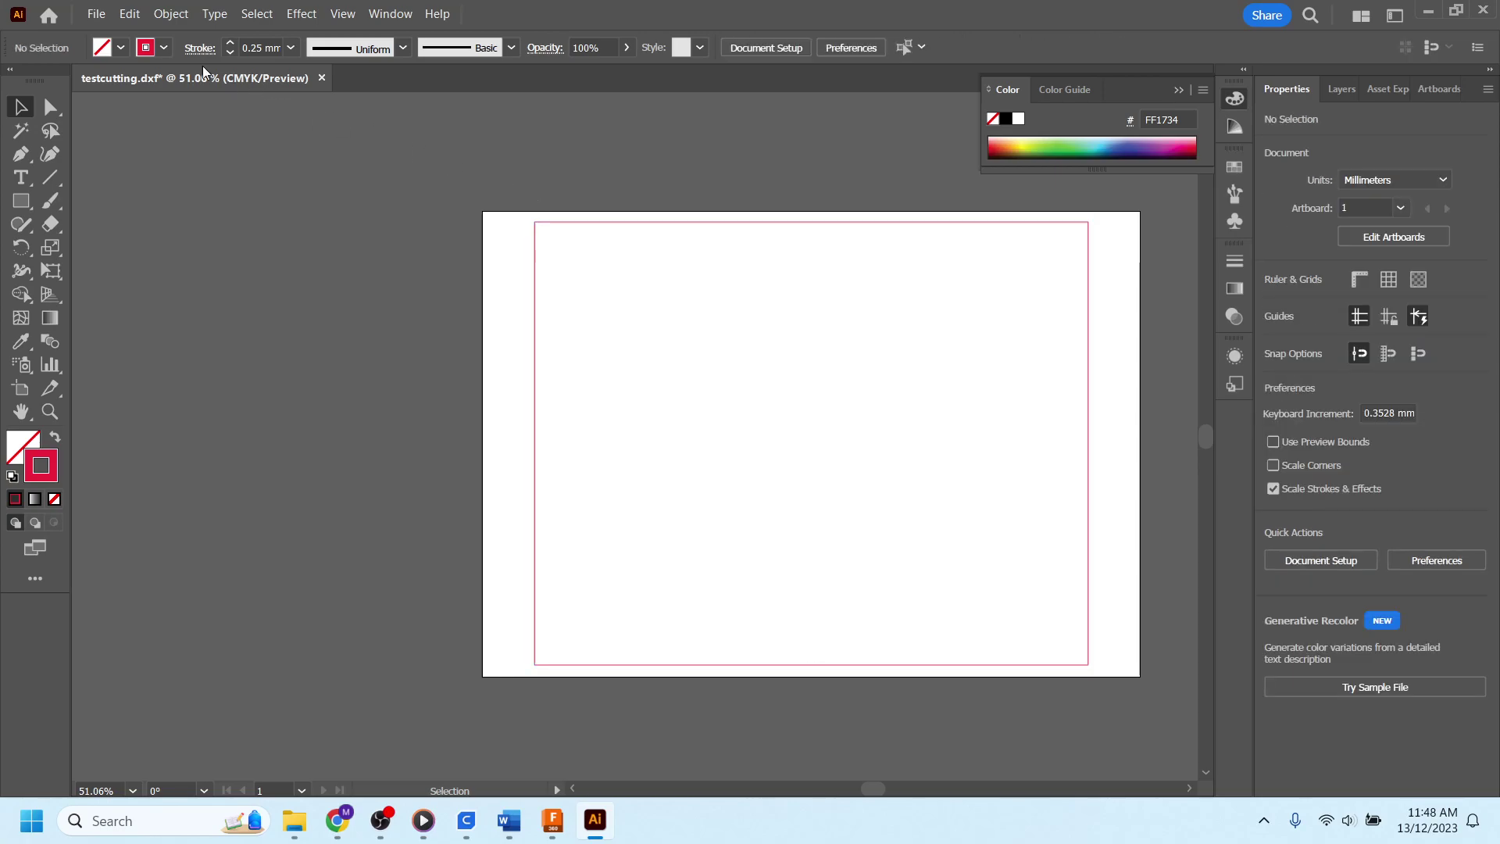
Switch the document colour mode to RGB Color
{"action": "left_click", "coordinate": [96, 14]}
{"action": "mouse_move", "coordinate": [175, 537]}
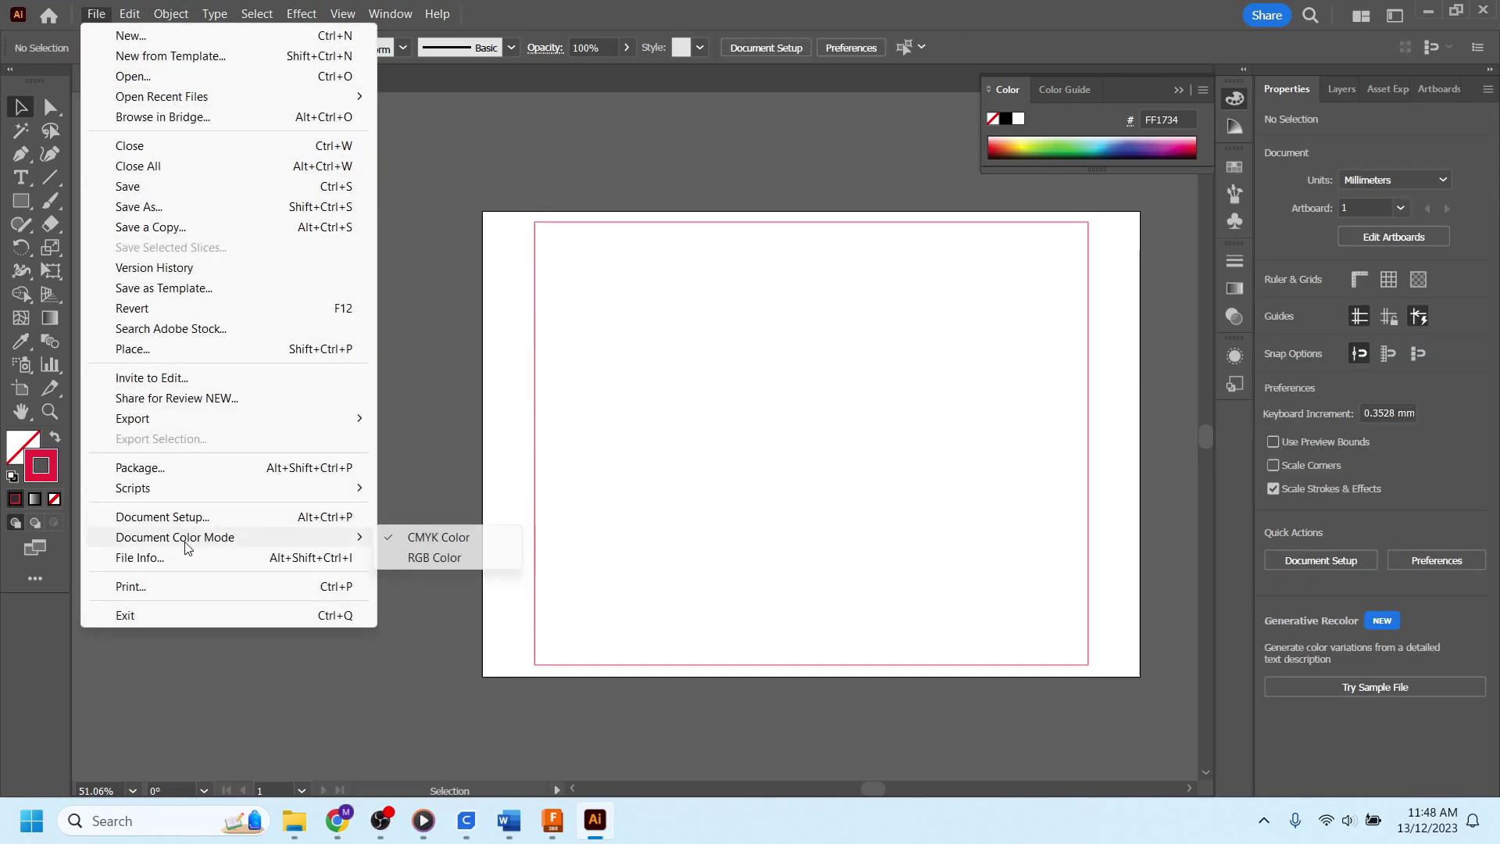
{"action": "left_click", "coordinate": [407, 557]}
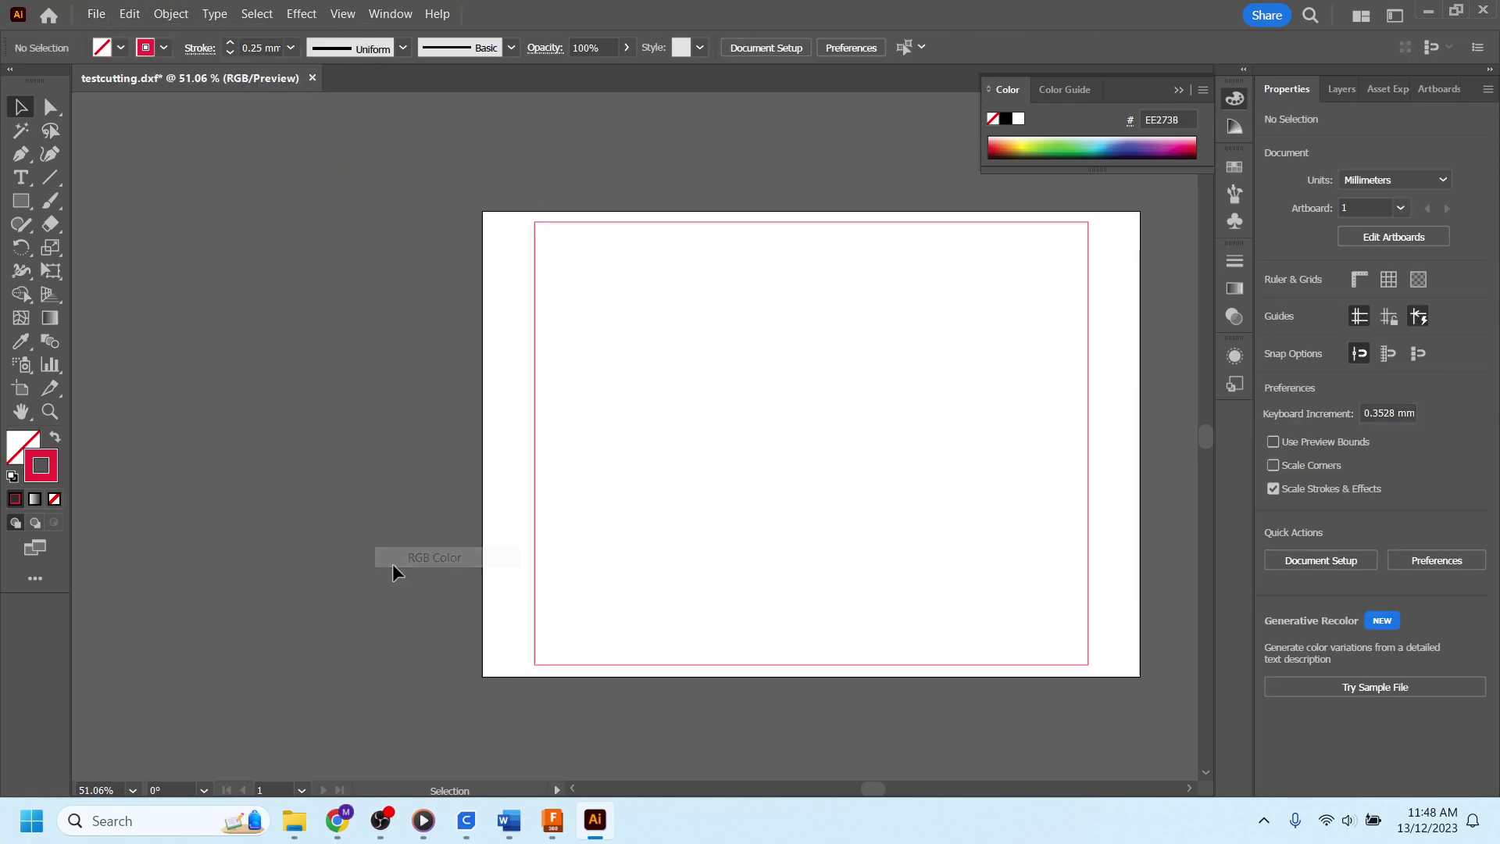
{"action": "scroll", "coordinate": [848, 734], "scroll_direction": "down", "scroll_amount": 3}
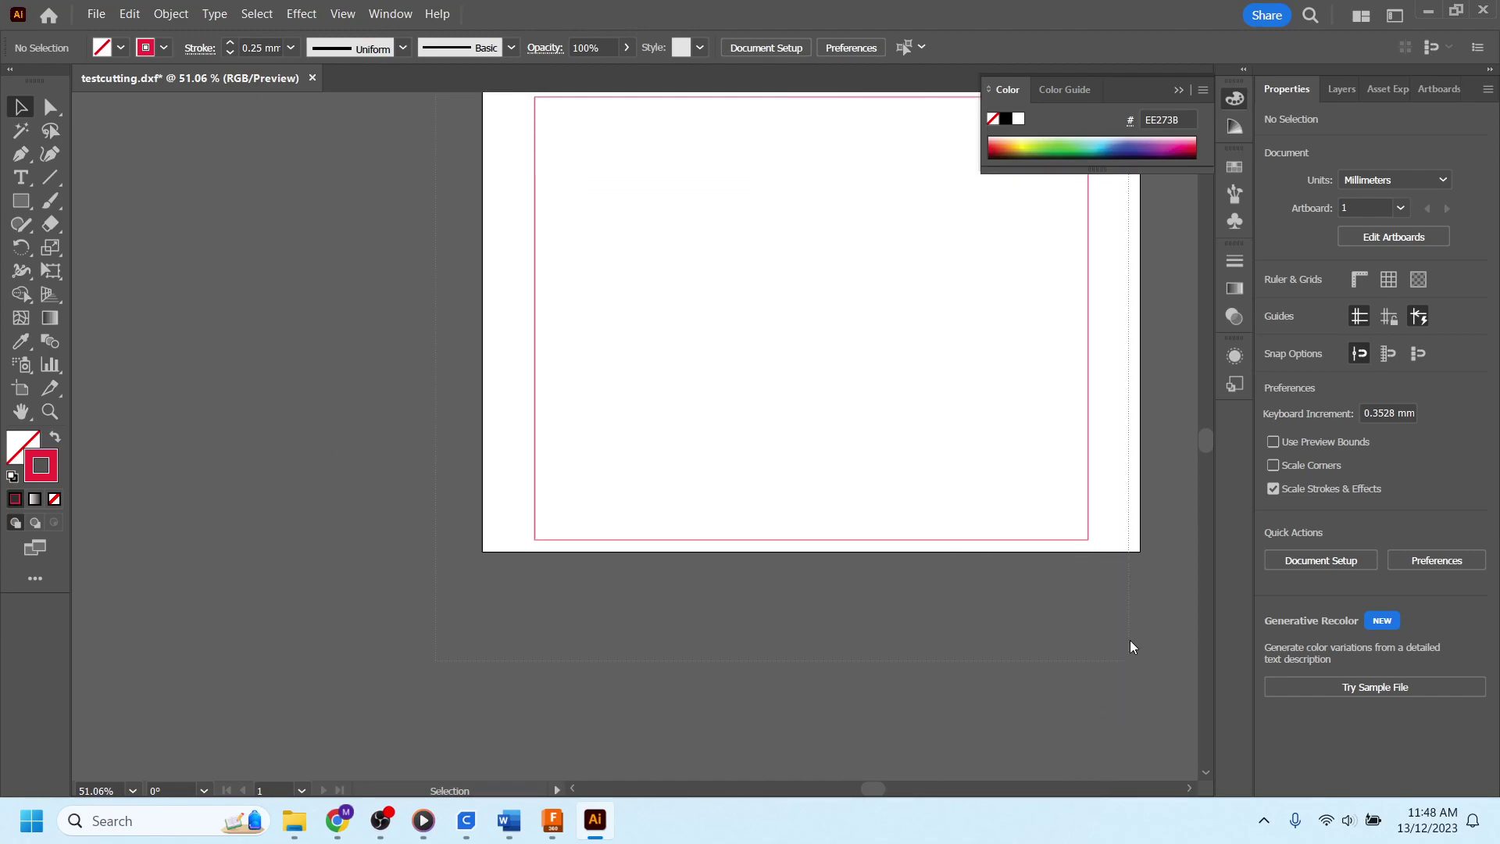
Select all and set the outline's stroke to pure red FF0000
{"action": "key", "text": "ctrl+a"}
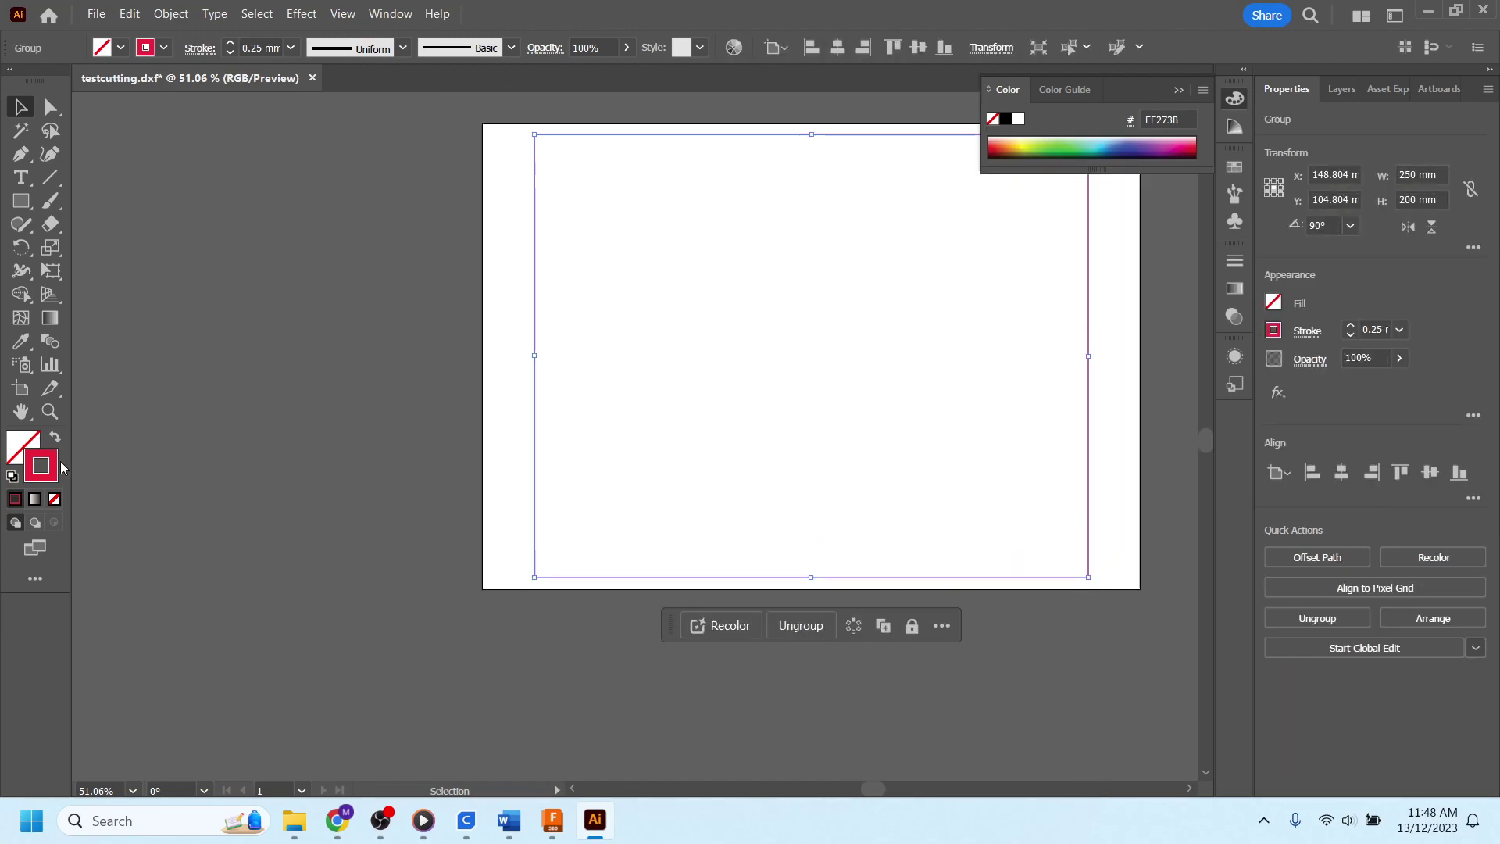
{"action": "double_click", "coordinate": [55, 479]}
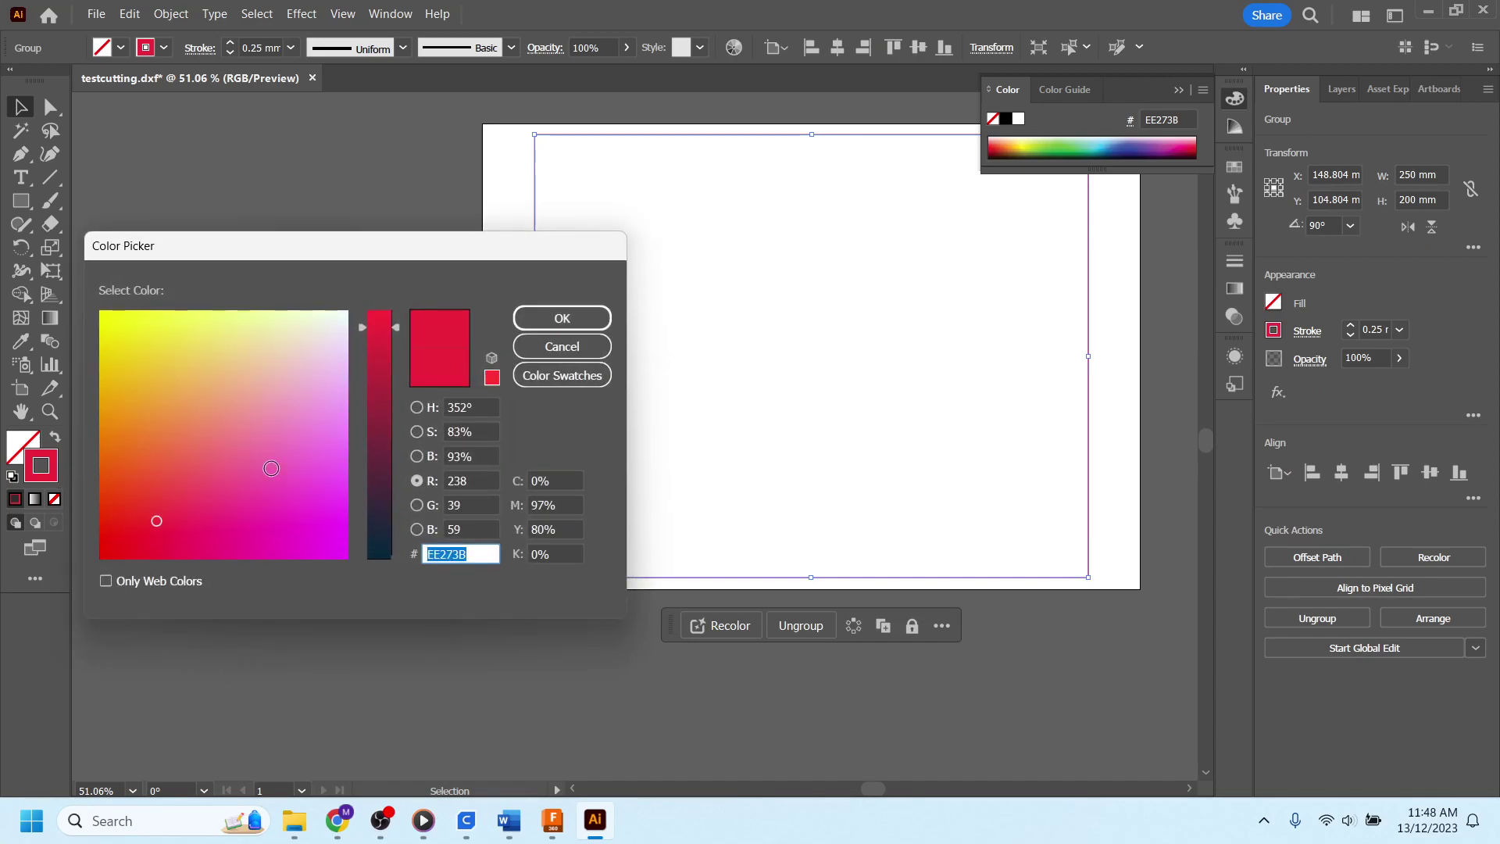
{"action": "left_click", "coordinate": [141, 534]}
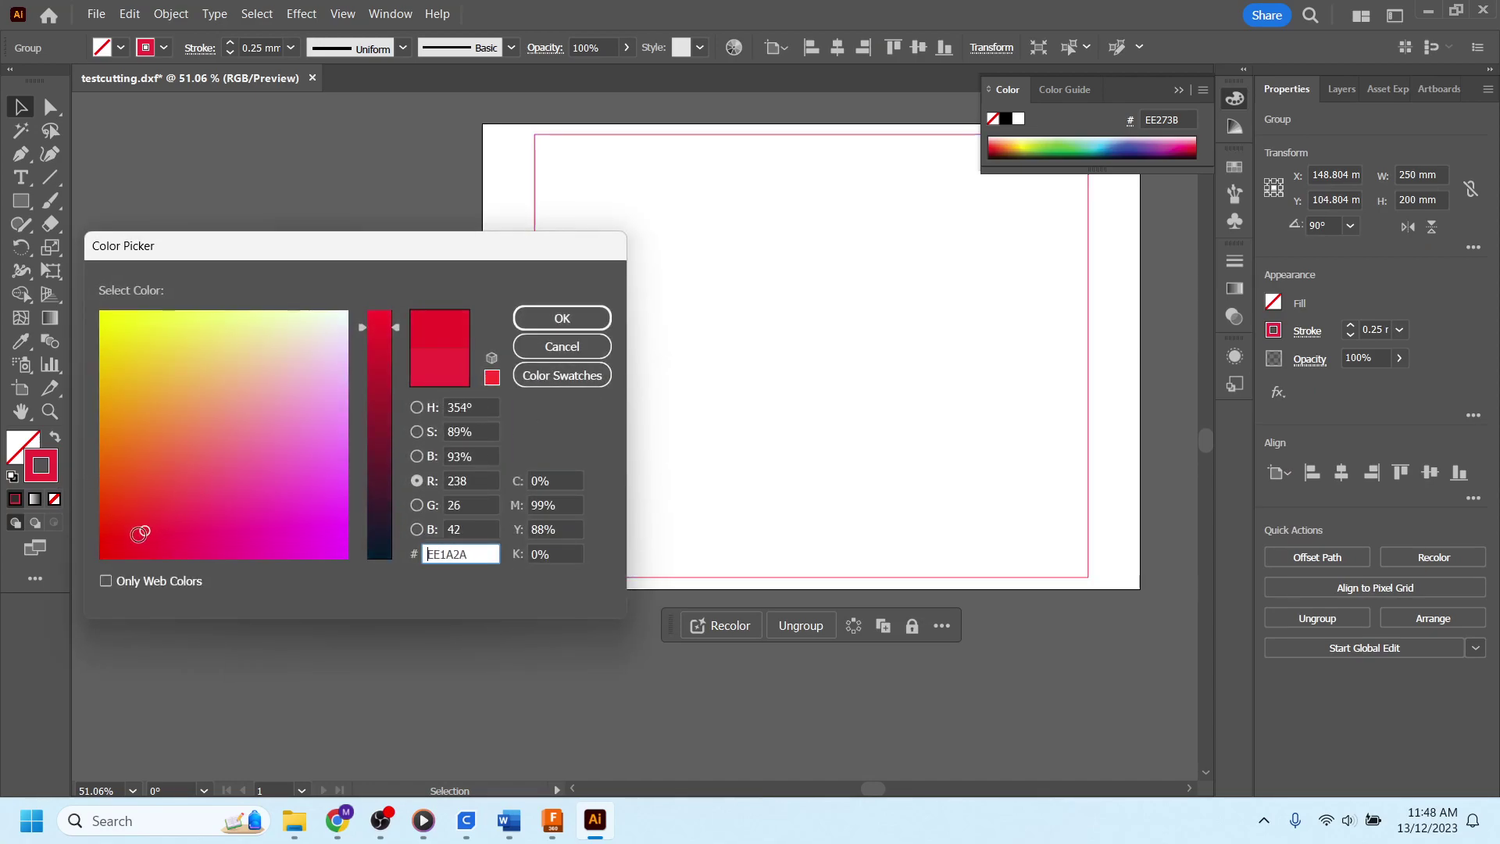
{"action": "left_click_drag", "start_coordinate": [140, 534], "coordinate": [63, 591]}
{"action": "type", "text": "FF0000"}
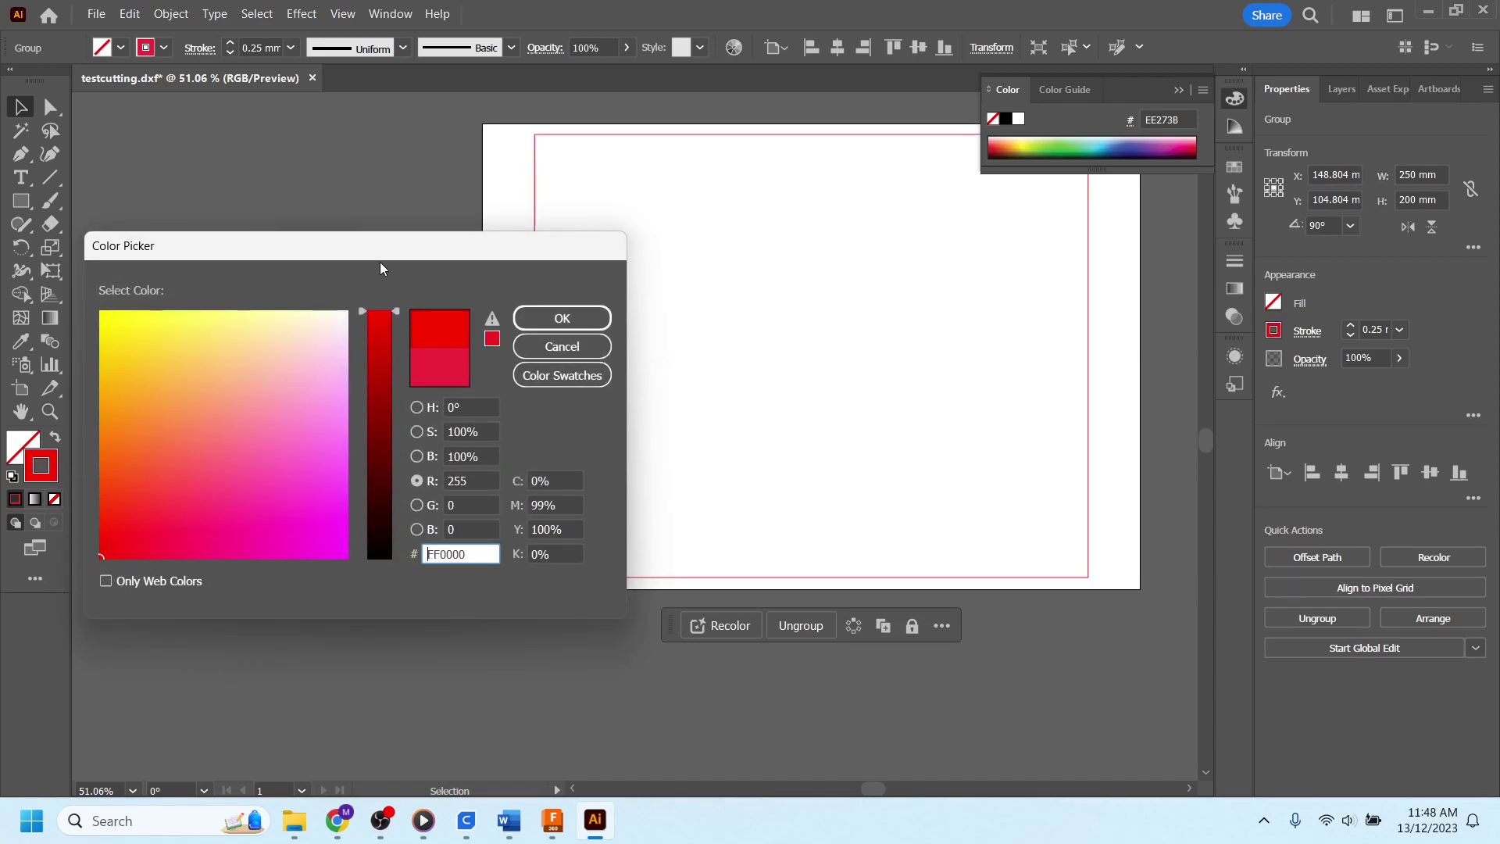
{"action": "left_click", "coordinate": [555, 321]}
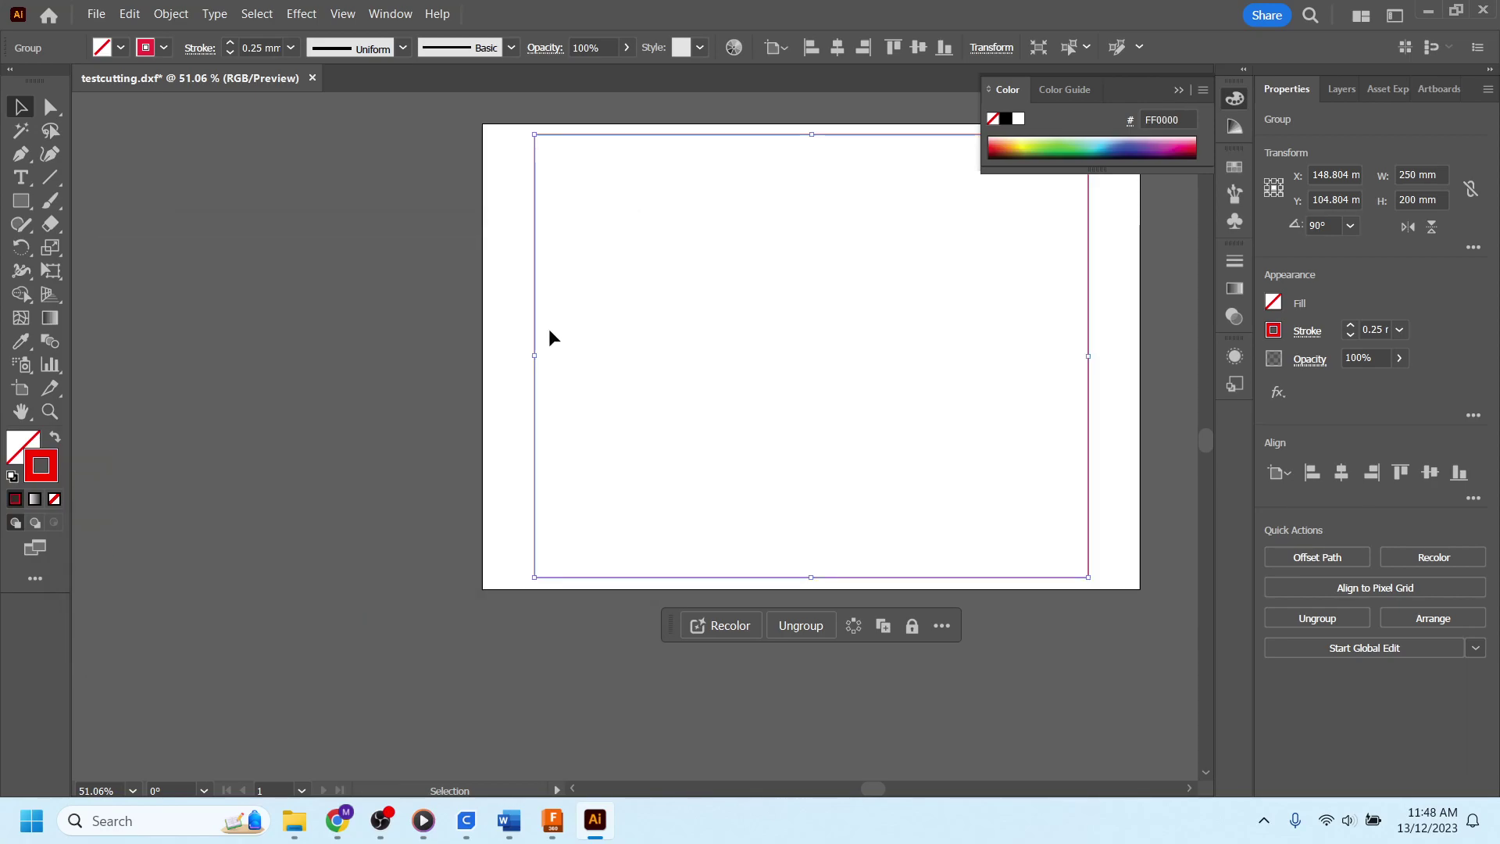
{"action": "left_click", "coordinate": [388, 434]}
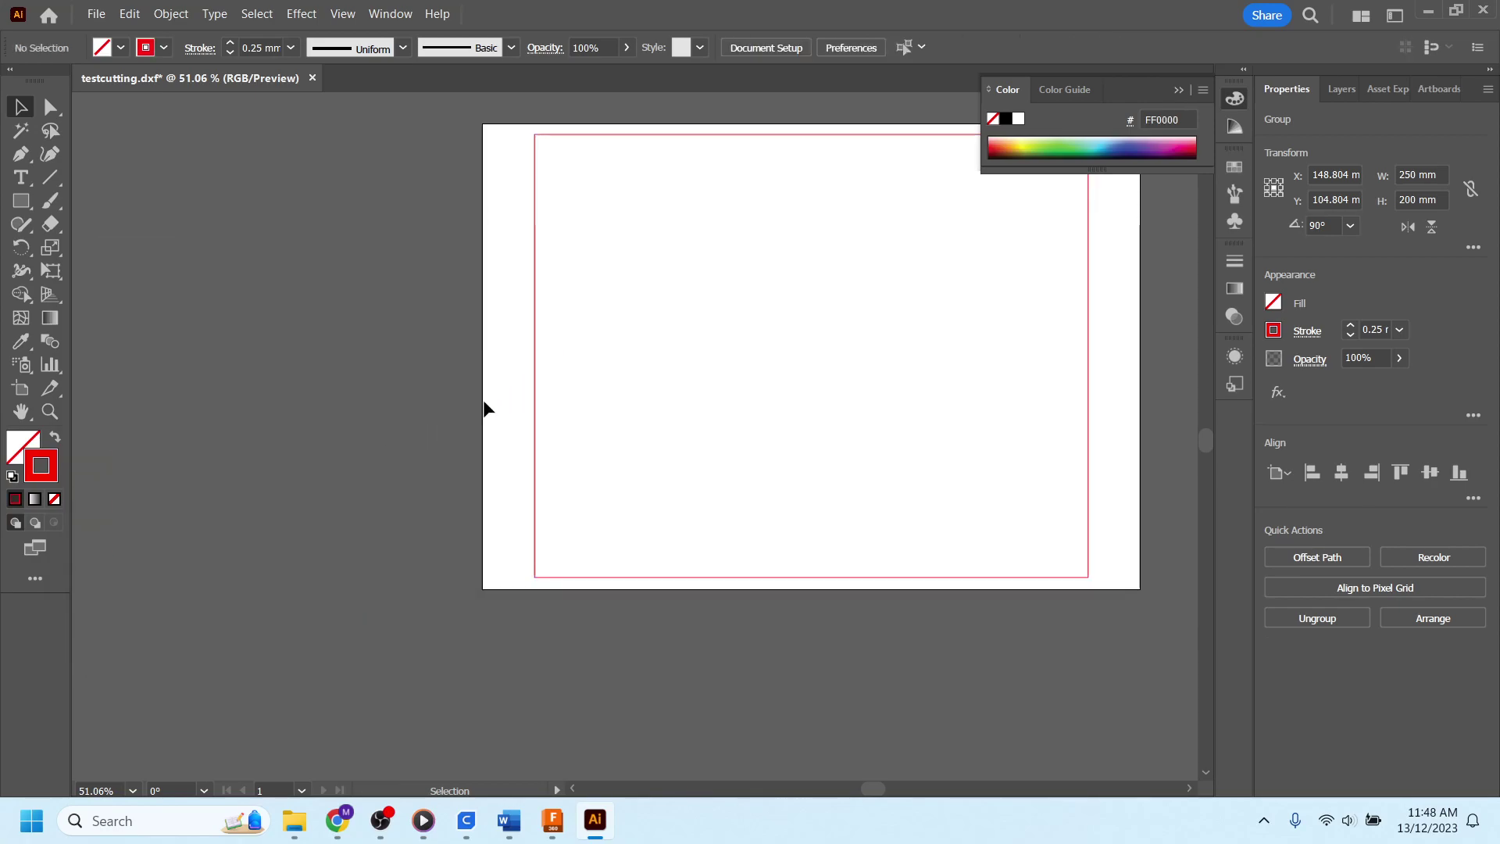
Recheck that the outline's stroke is FF0000 and deselect it
{"action": "left_click", "coordinate": [534, 378]}
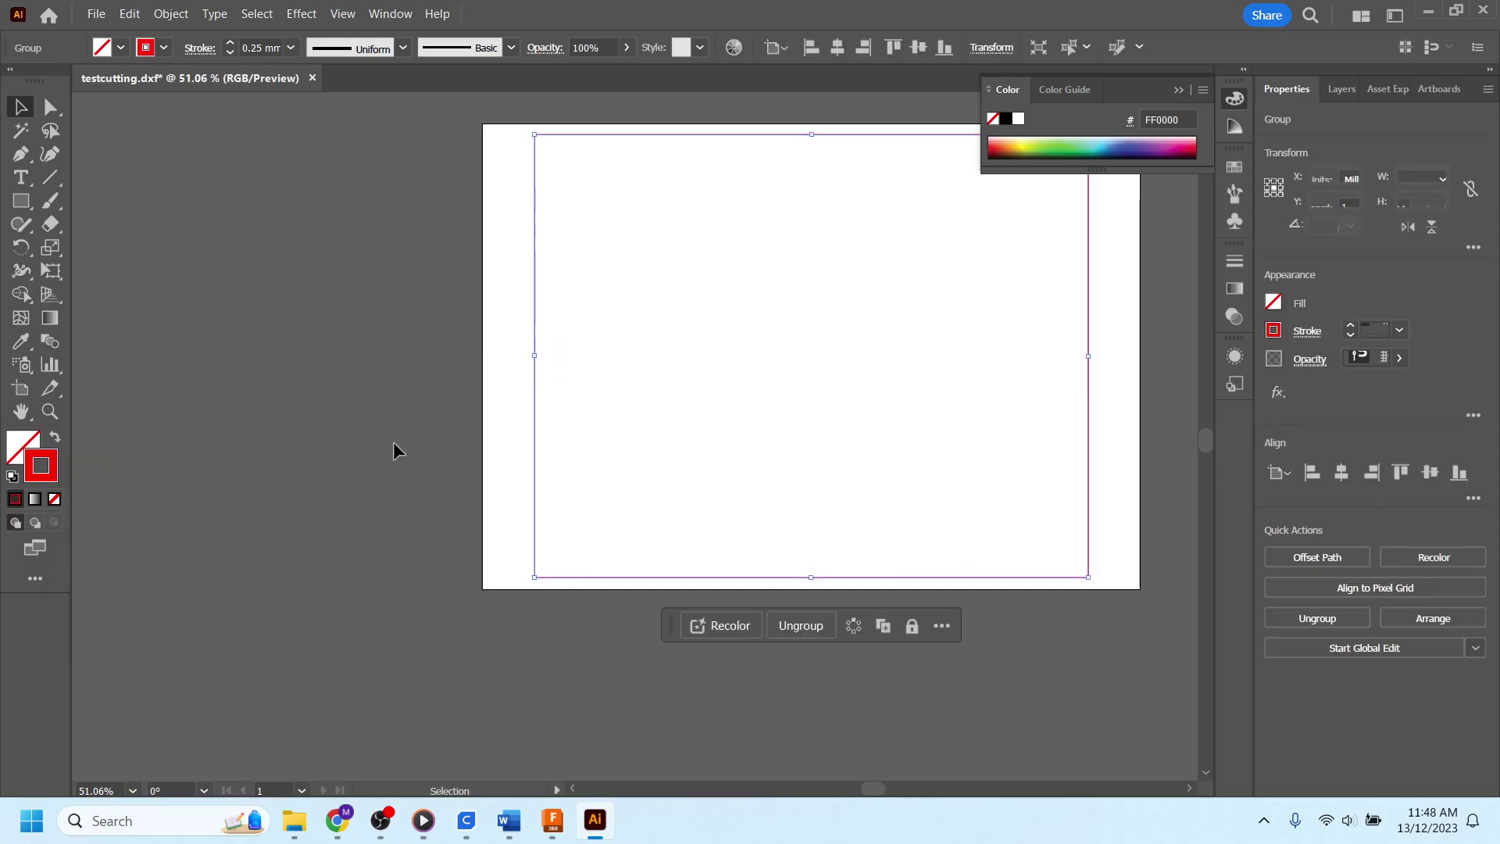
{"action": "double_click", "coordinate": [54, 473]}
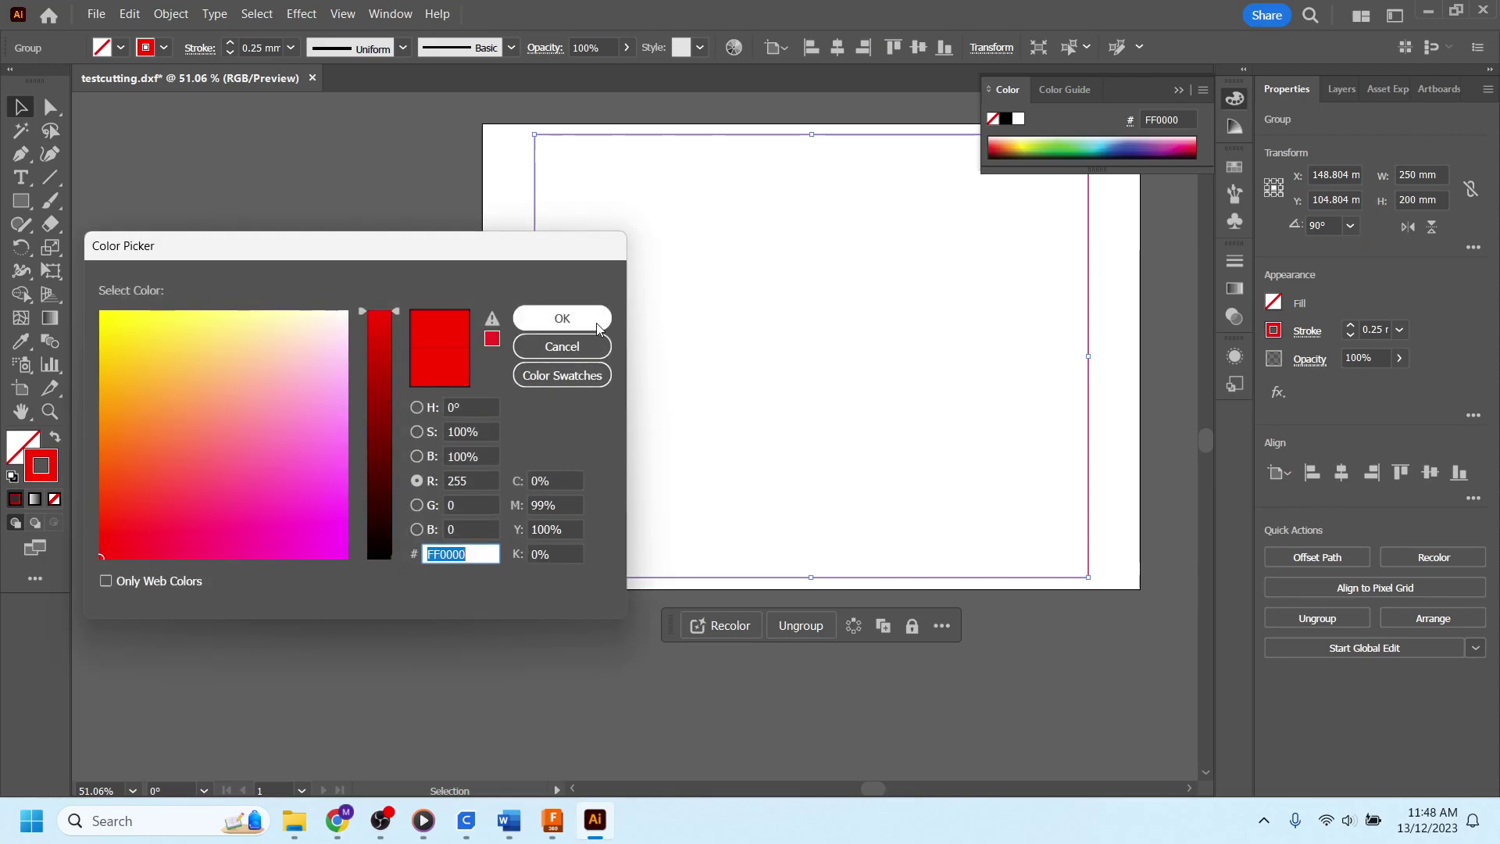
{"action": "left_click", "coordinate": [561, 318]}
{"action": "left_click", "coordinate": [467, 375]}
{"action": "scroll", "coordinate": [265, 547], "scroll_direction": "up", "scroll_amount": 2}
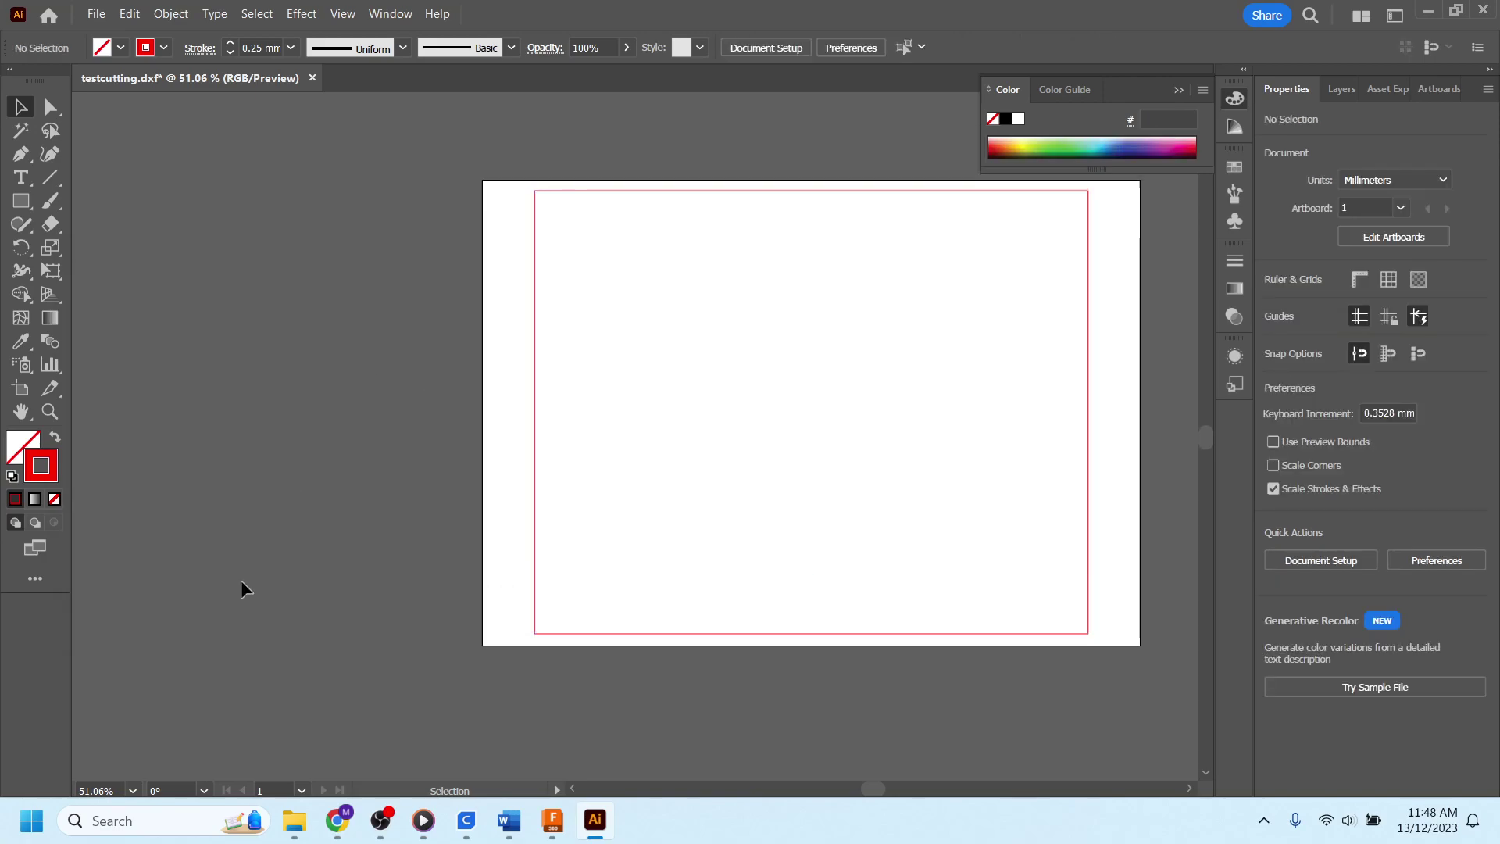
{"action": "scroll", "coordinate": [227, 594], "scroll_direction": "up", "scroll_amount": 2}
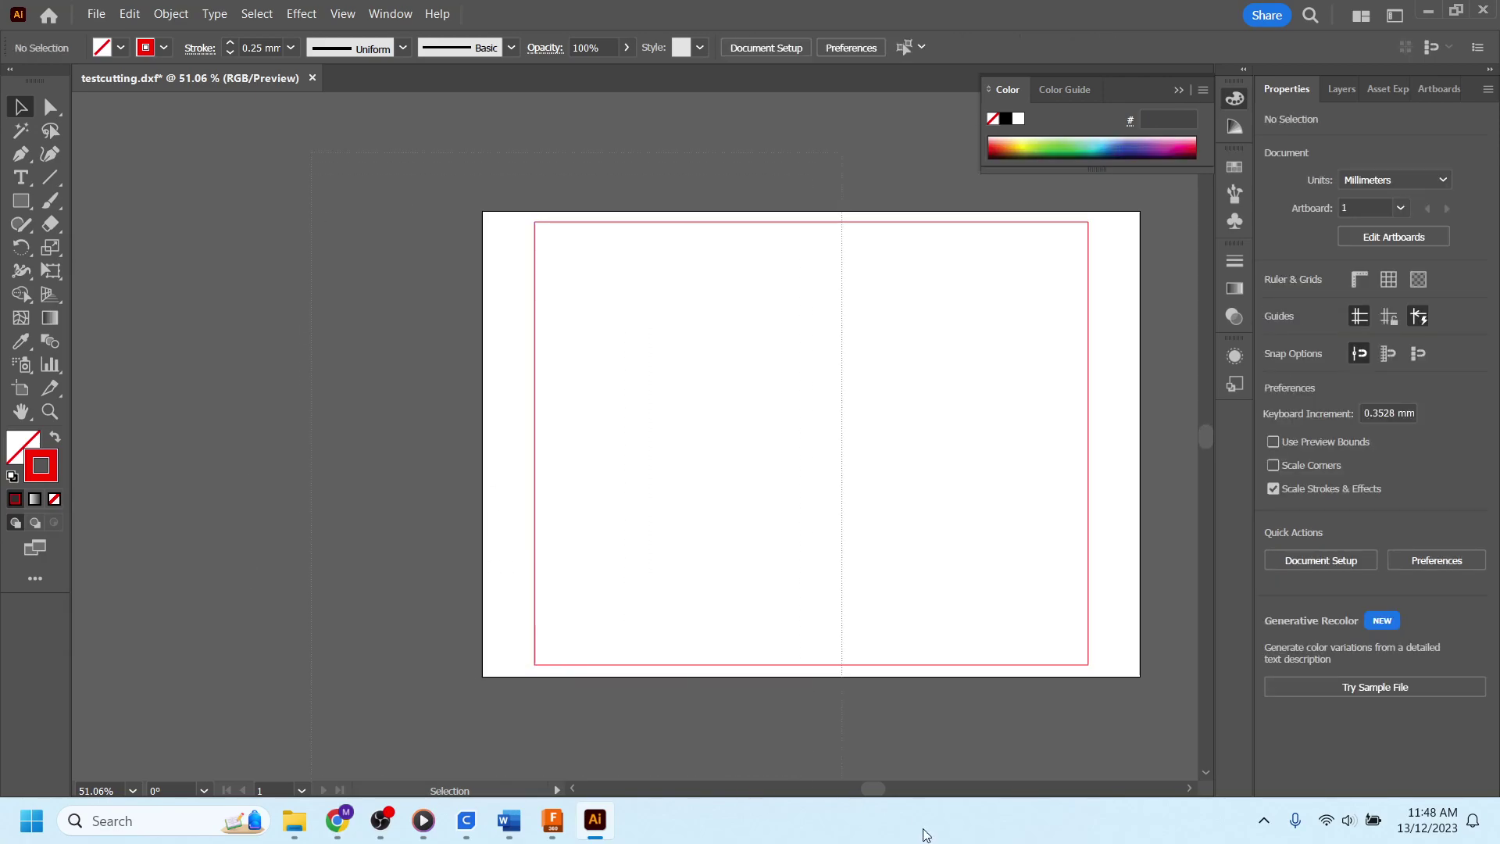
Select all and align the outline to the artboard's right and top edges, after briefly trying centring
{"action": "scroll", "coordinate": [1115, 702], "scroll_direction": "down", "scroll_amount": 4}
{"action": "key", "text": "ctrl+a"}
{"action": "scroll", "coordinate": [1061, 774], "scroll_direction": "up", "scroll_amount": 1}
{"action": "scroll", "coordinate": [1061, 766], "scroll_direction": "up", "scroll_amount": 1}
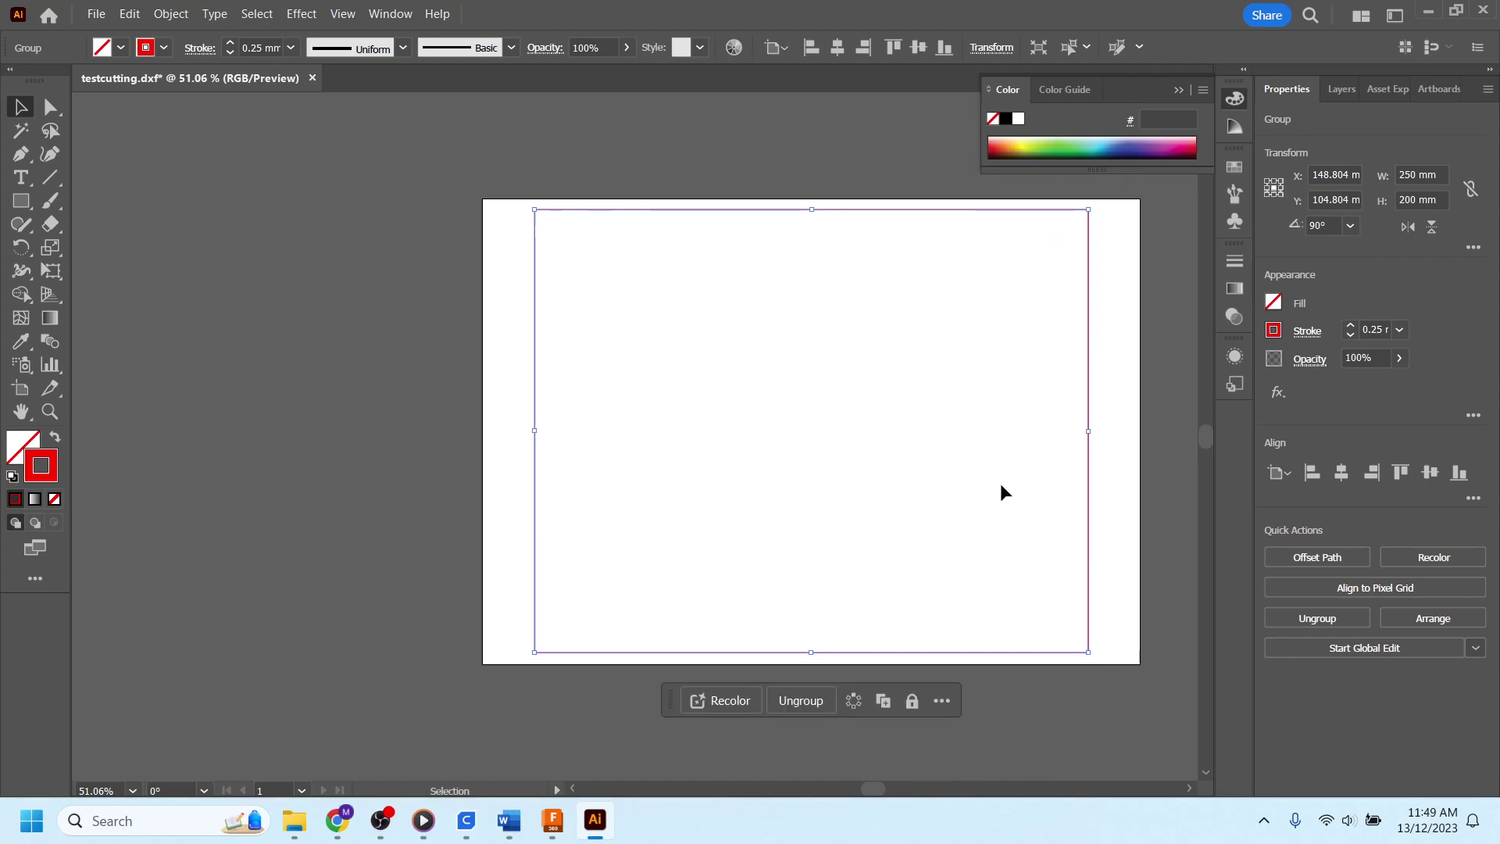
{"action": "left_click", "coordinate": [1380, 476]}
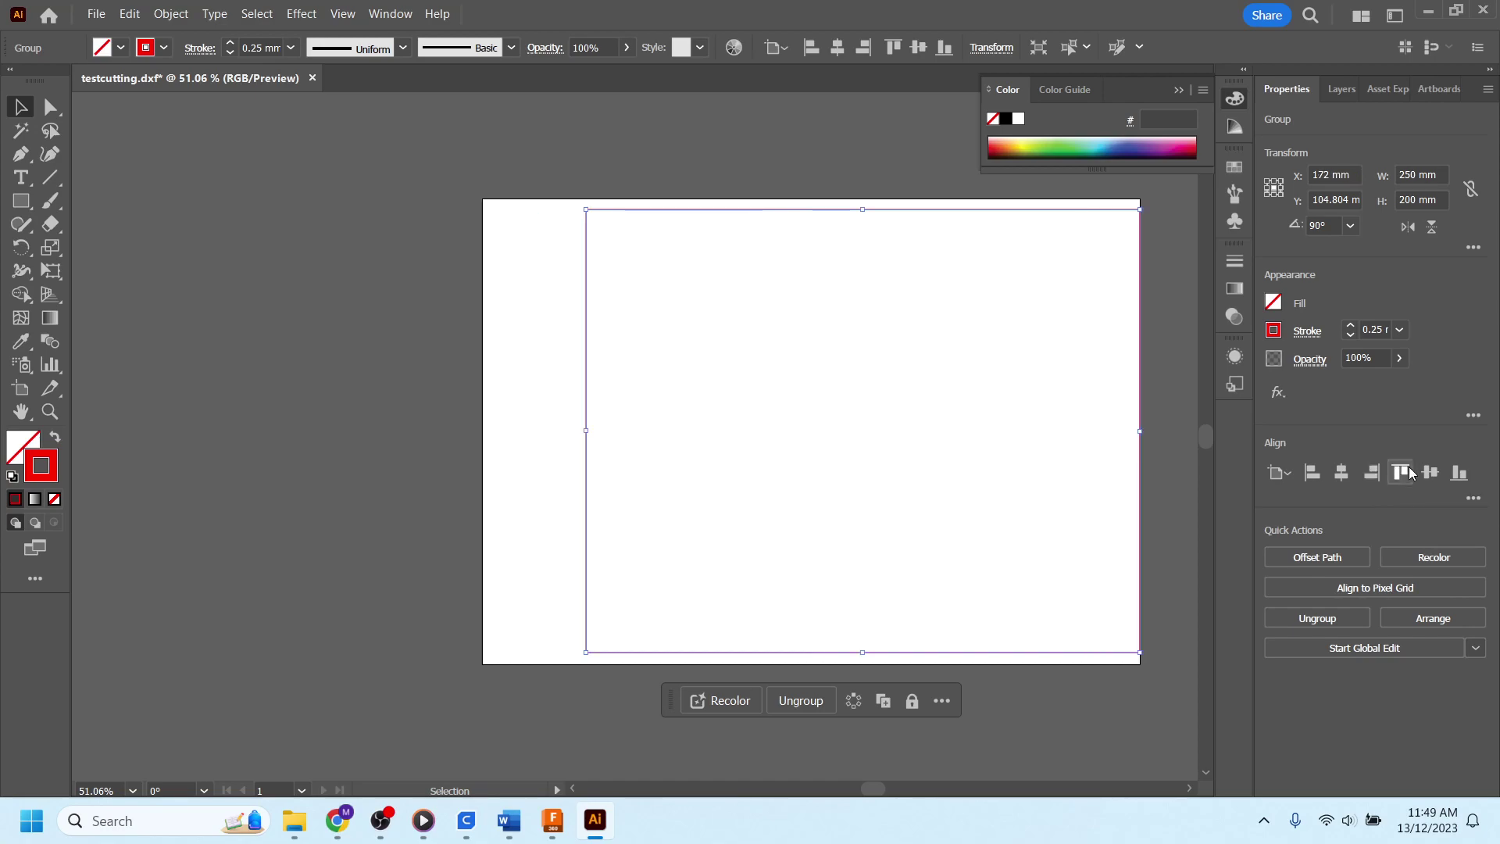
{"action": "left_click", "coordinate": [1401, 473]}
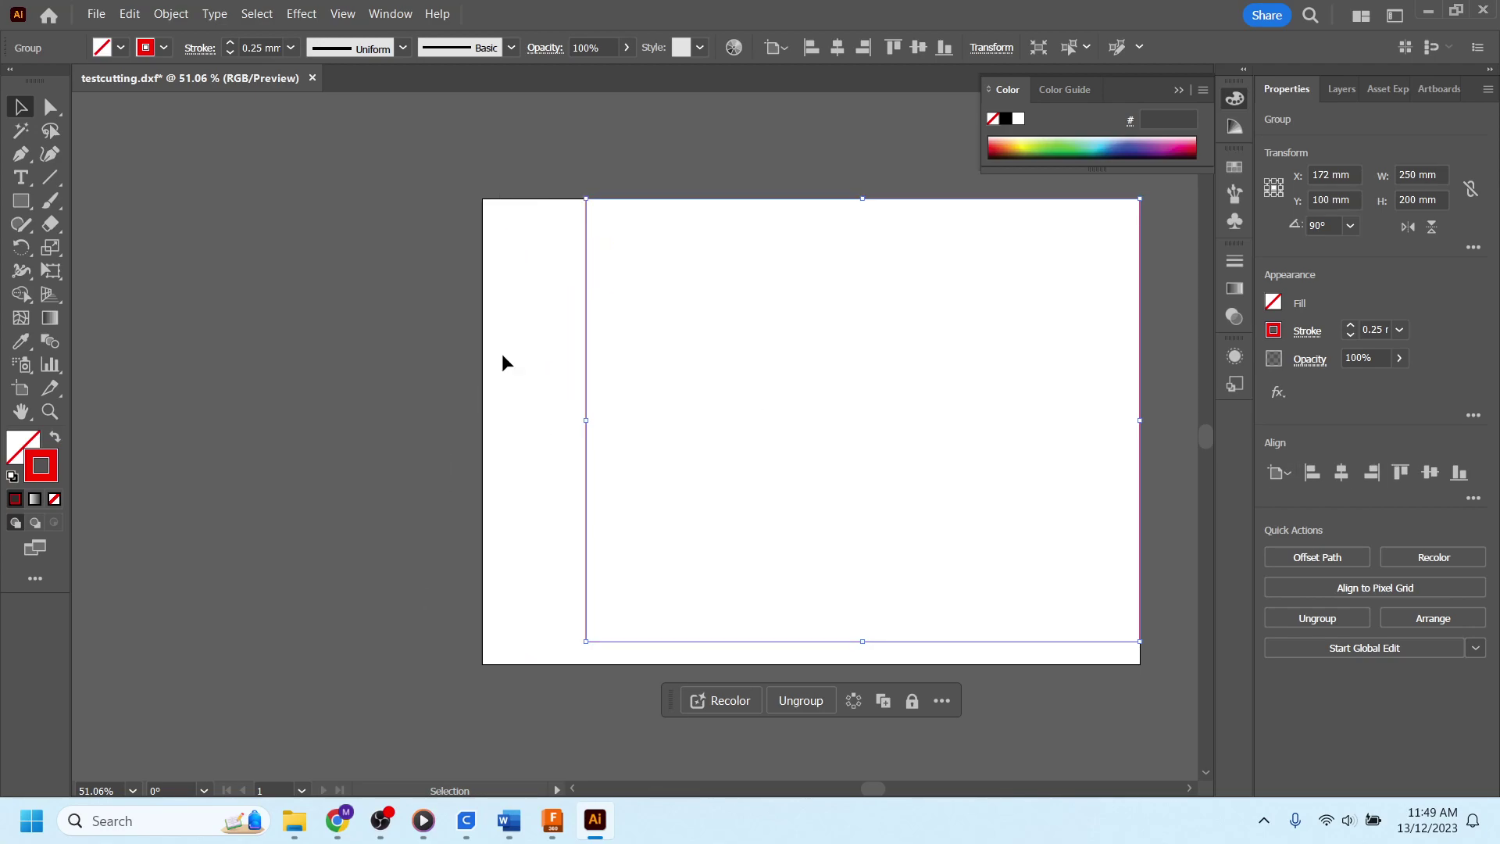
{"action": "left_click", "coordinate": [1344, 472]}
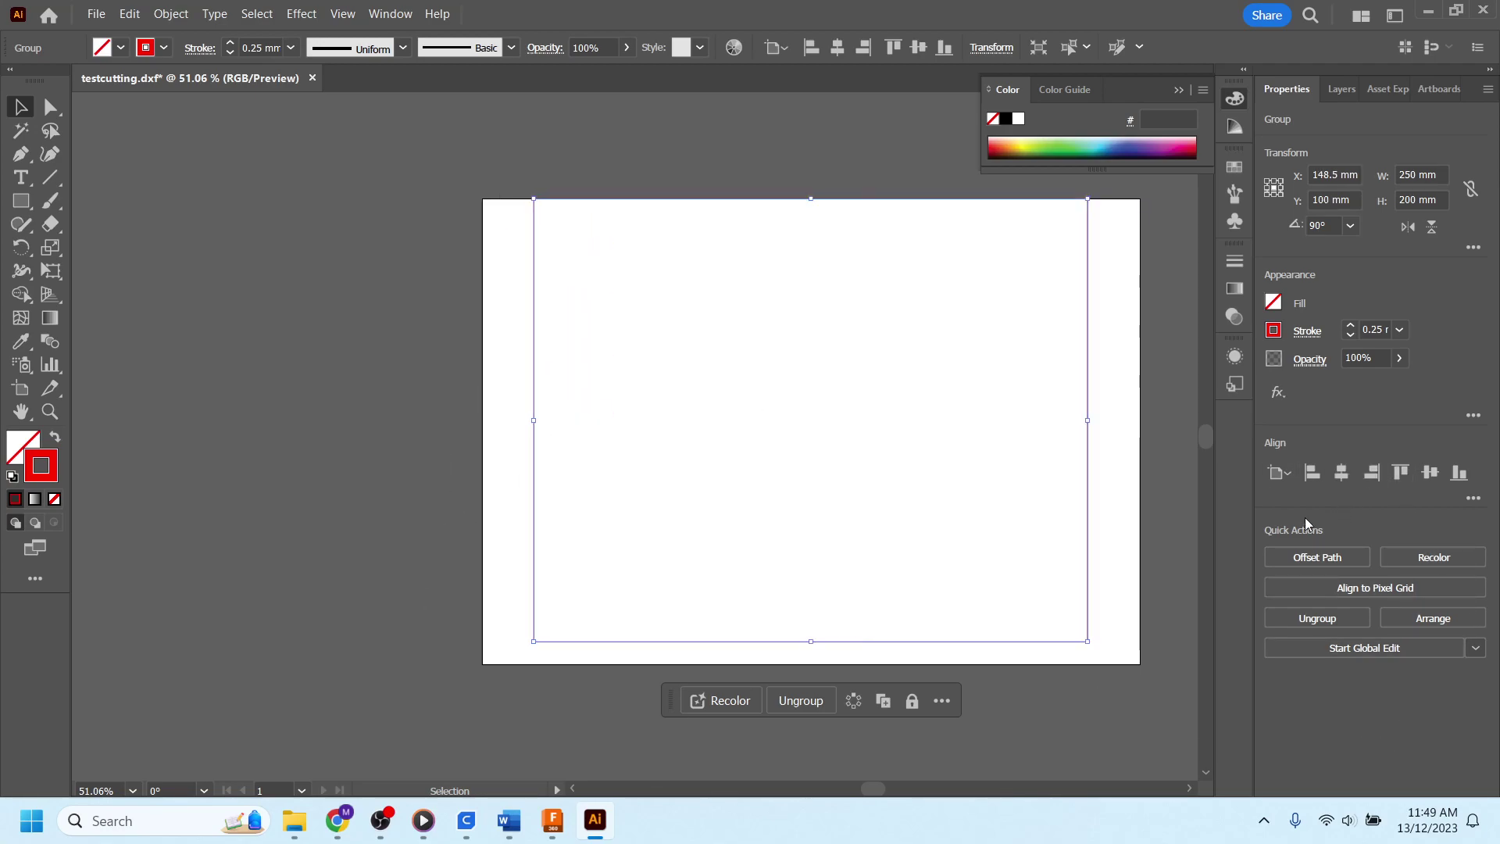
{"action": "left_click", "coordinate": [1431, 473]}
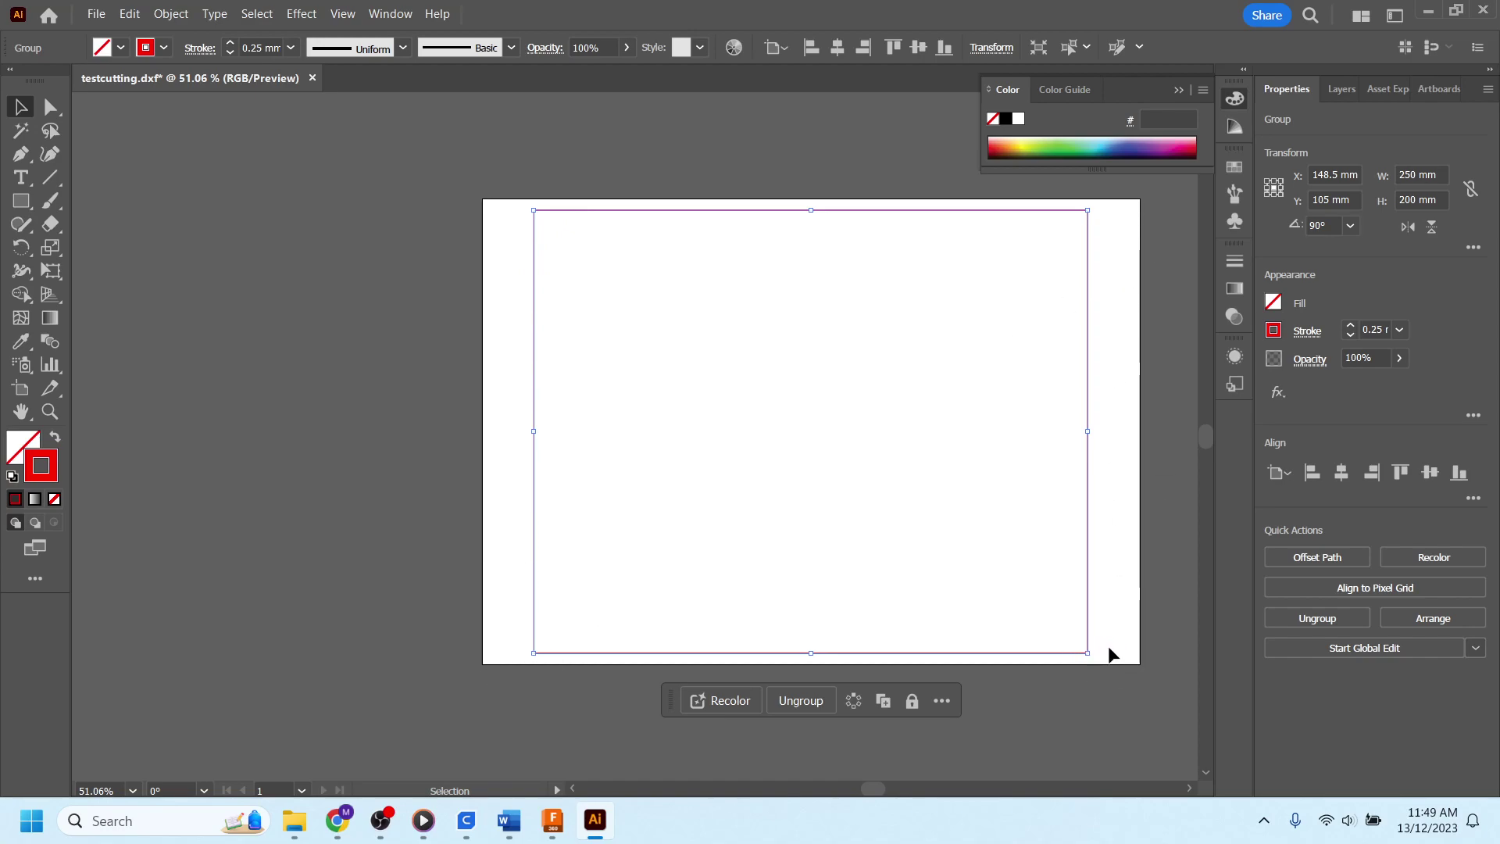
{"action": "left_click", "coordinate": [1374, 477]}
{"action": "left_click", "coordinate": [1400, 472]}
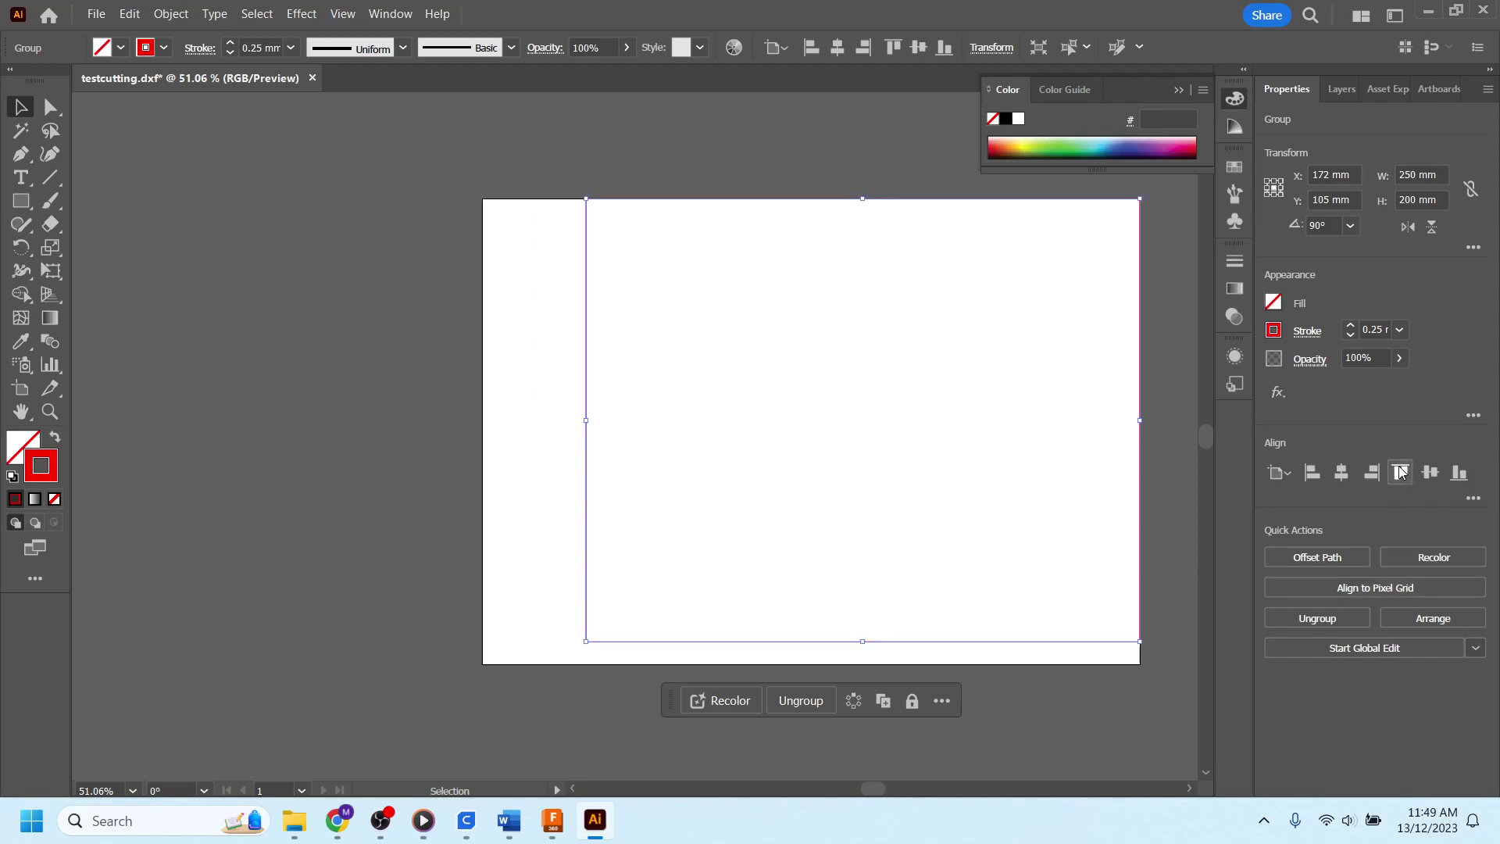
{"action": "left_click", "coordinate": [287, 309]}
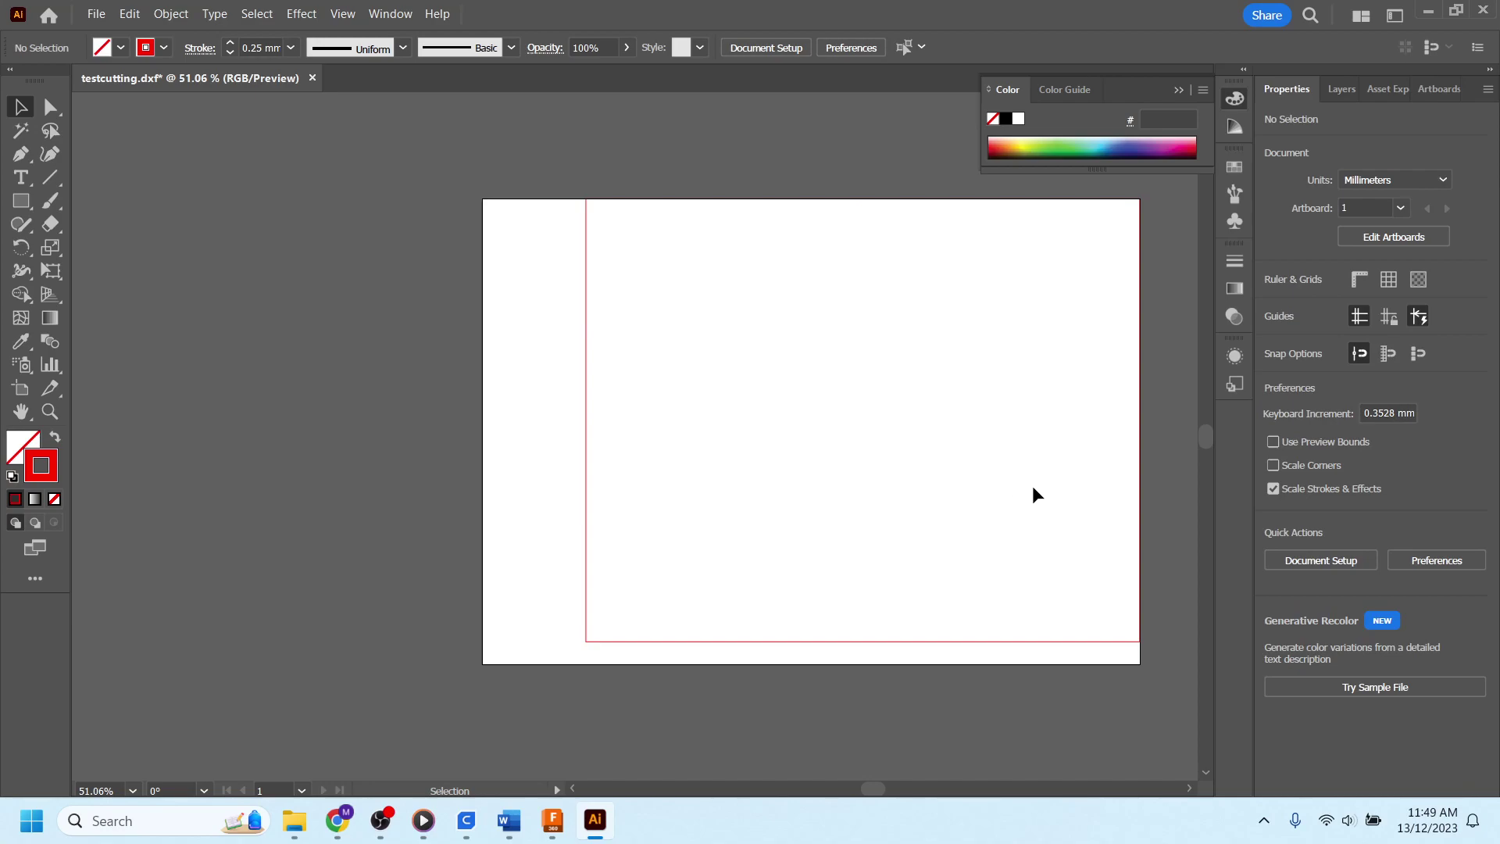
Save the document locally to the Desktop as testcutting.svg, accepting the SVG 1.1 options
{"action": "left_click", "coordinate": [100, 17]}
{"action": "left_click", "coordinate": [146, 208]}
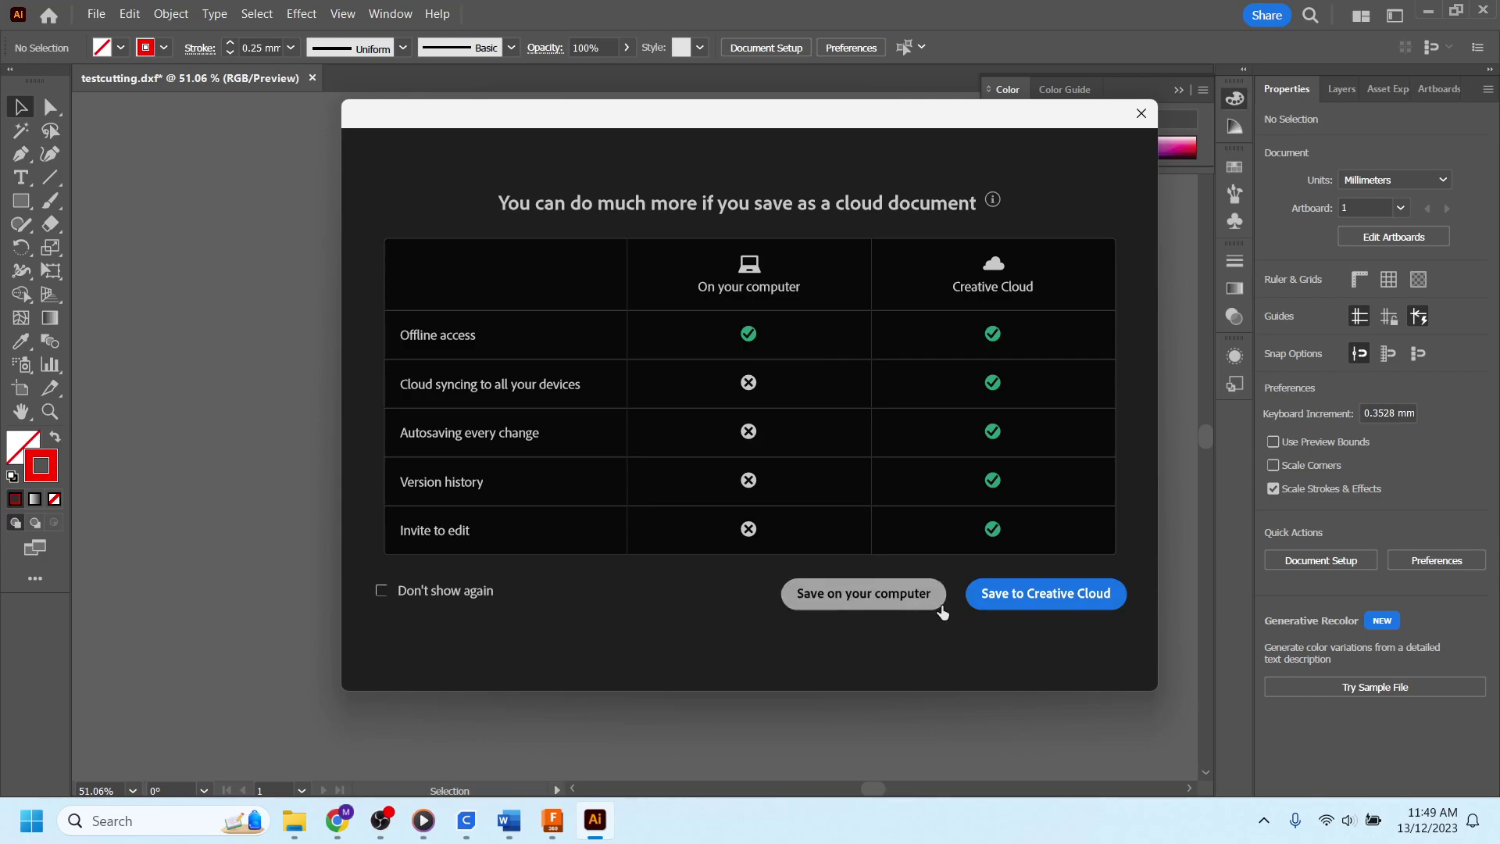
{"action": "left_click", "coordinate": [875, 602]}
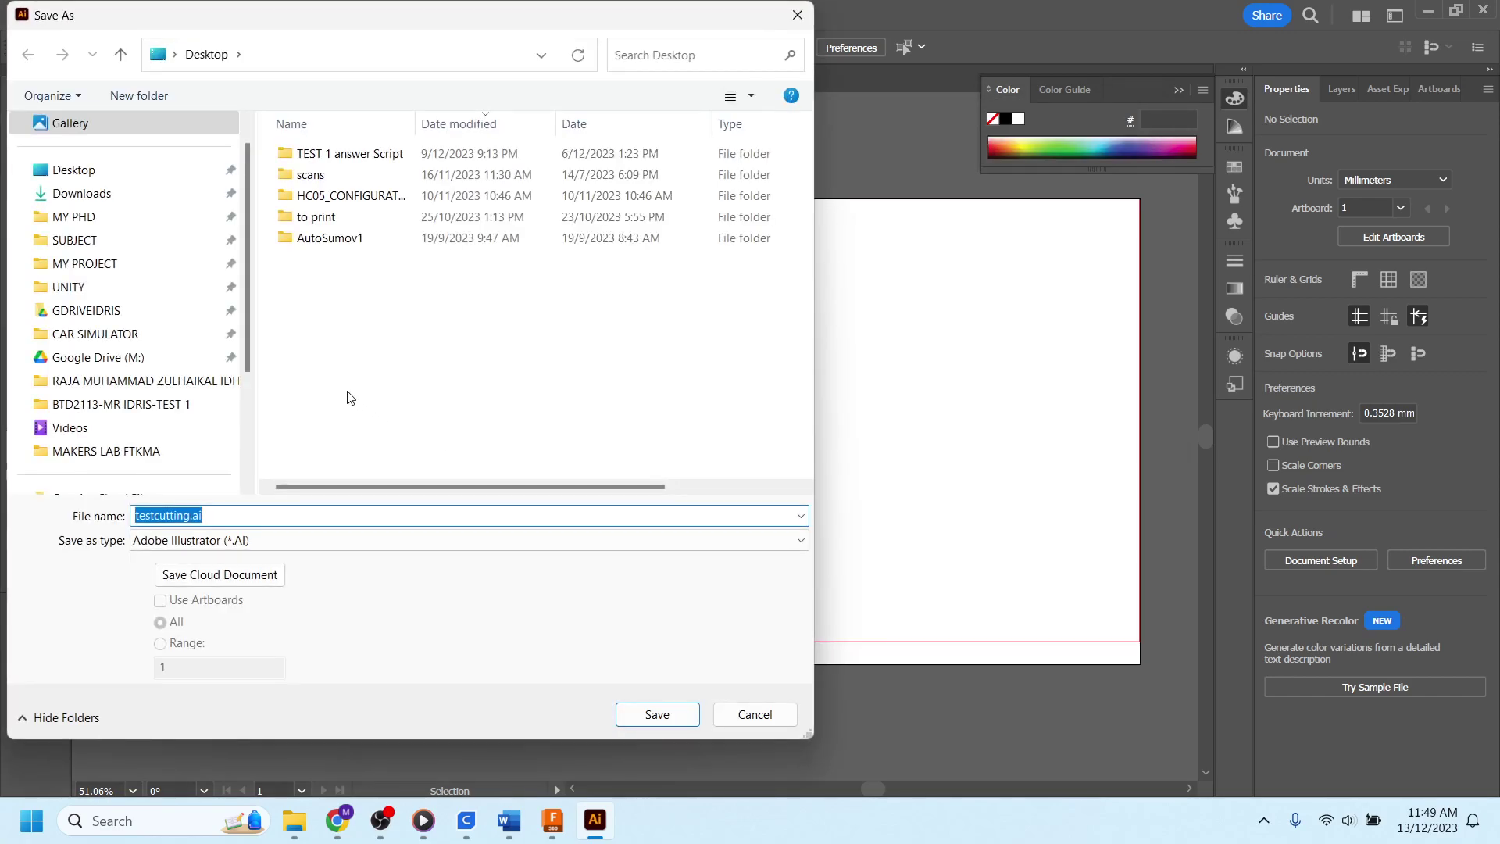
{"action": "left_click", "coordinate": [237, 540]}
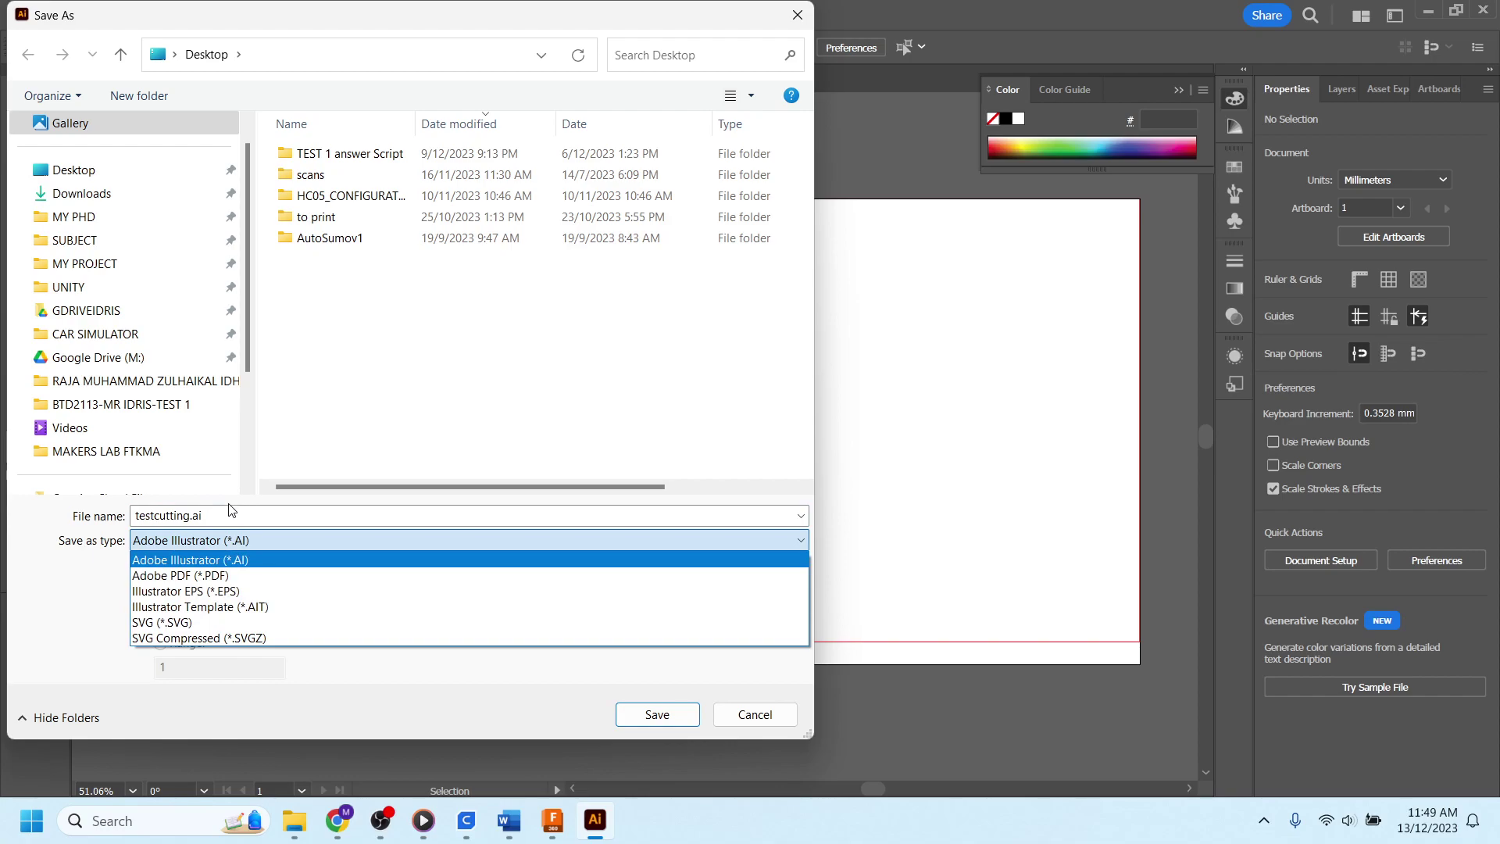
{"action": "left_click", "coordinate": [164, 623]}
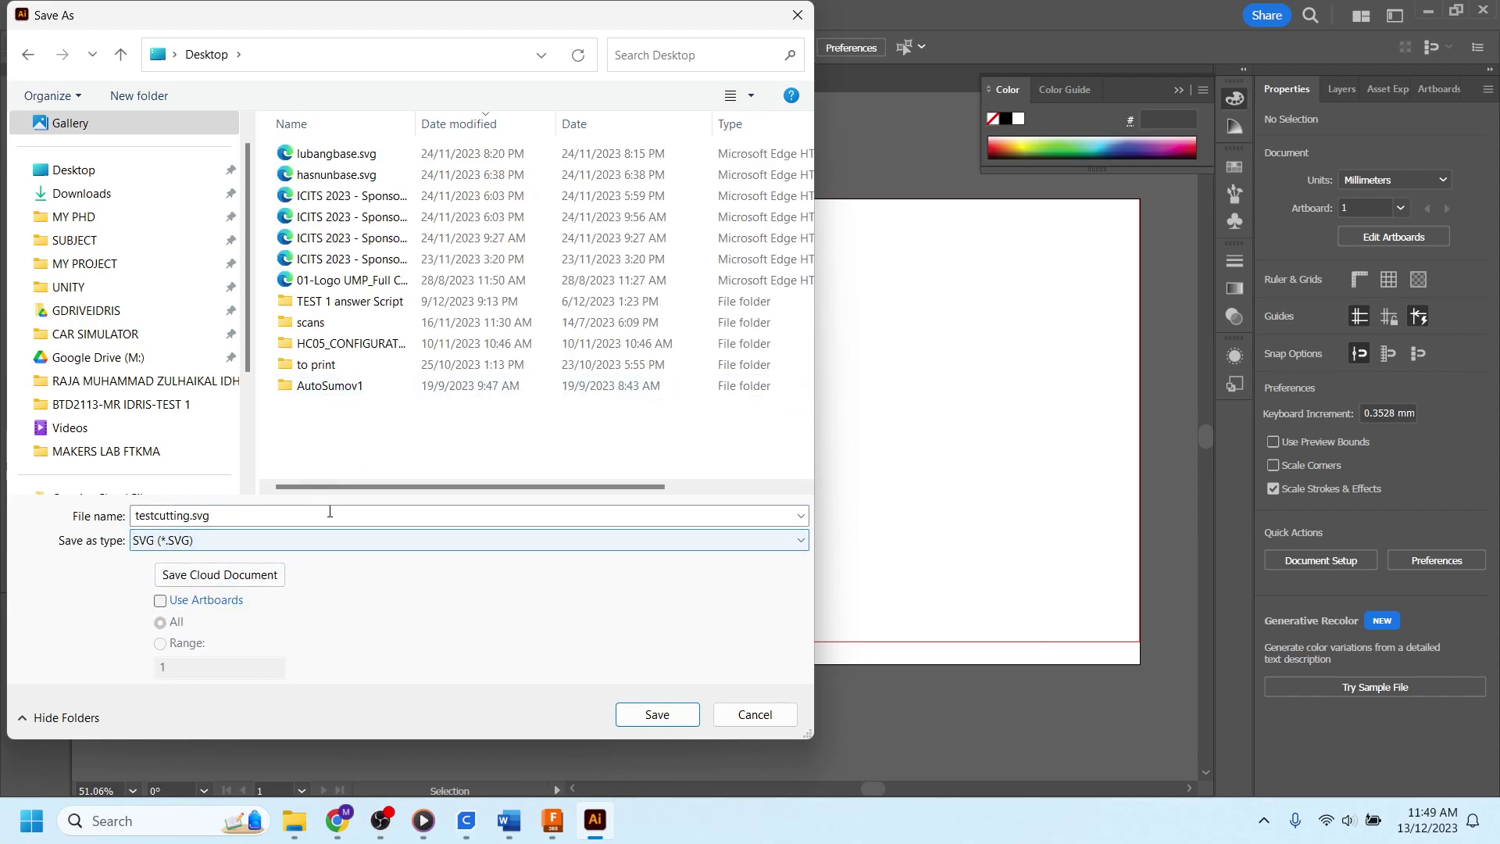
{"action": "left_click", "coordinate": [652, 717]}
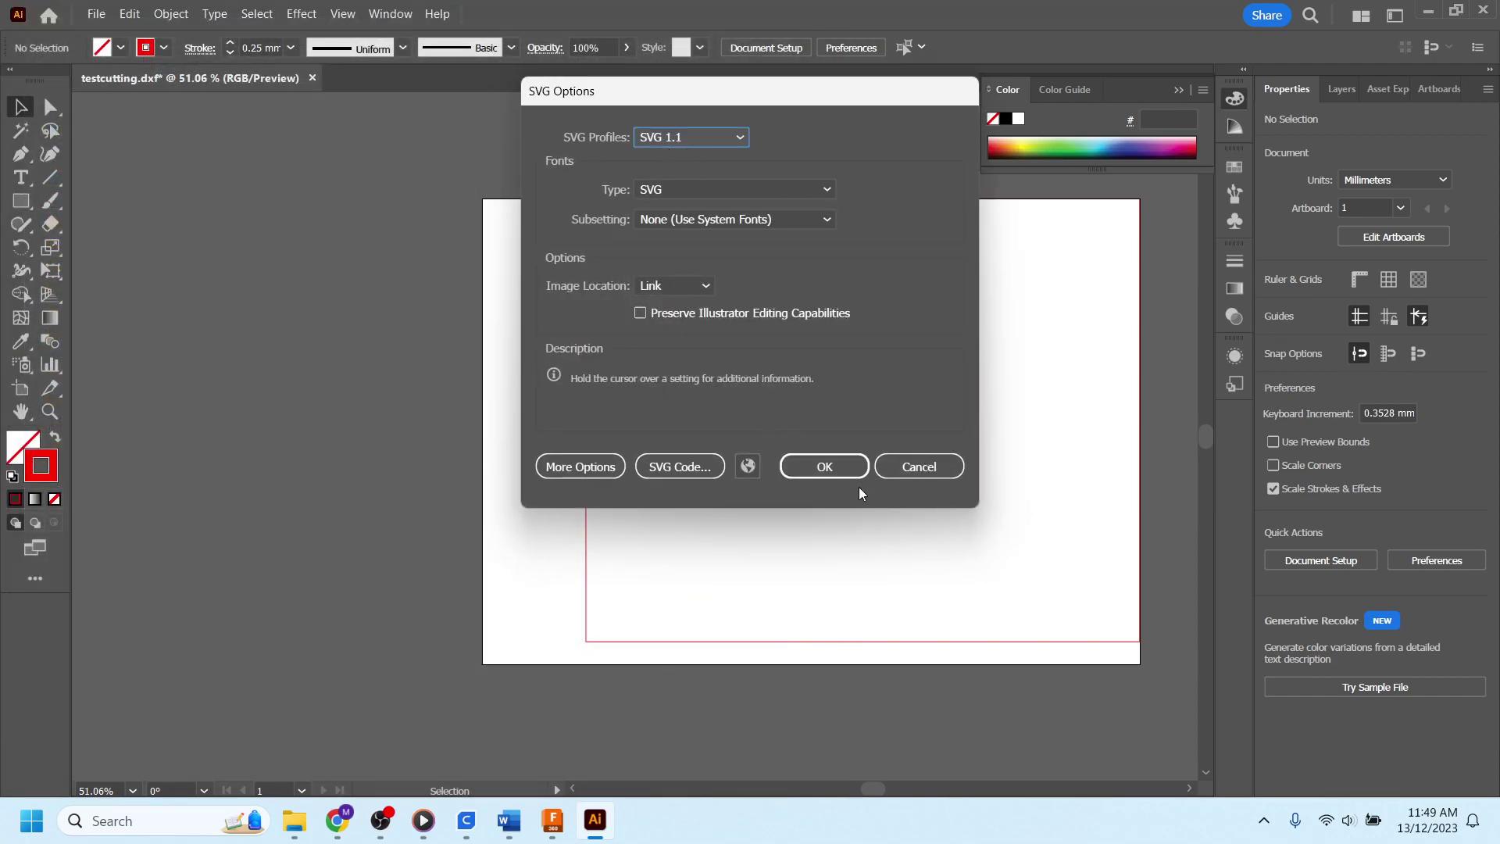
{"action": "left_click", "coordinate": [827, 466]}
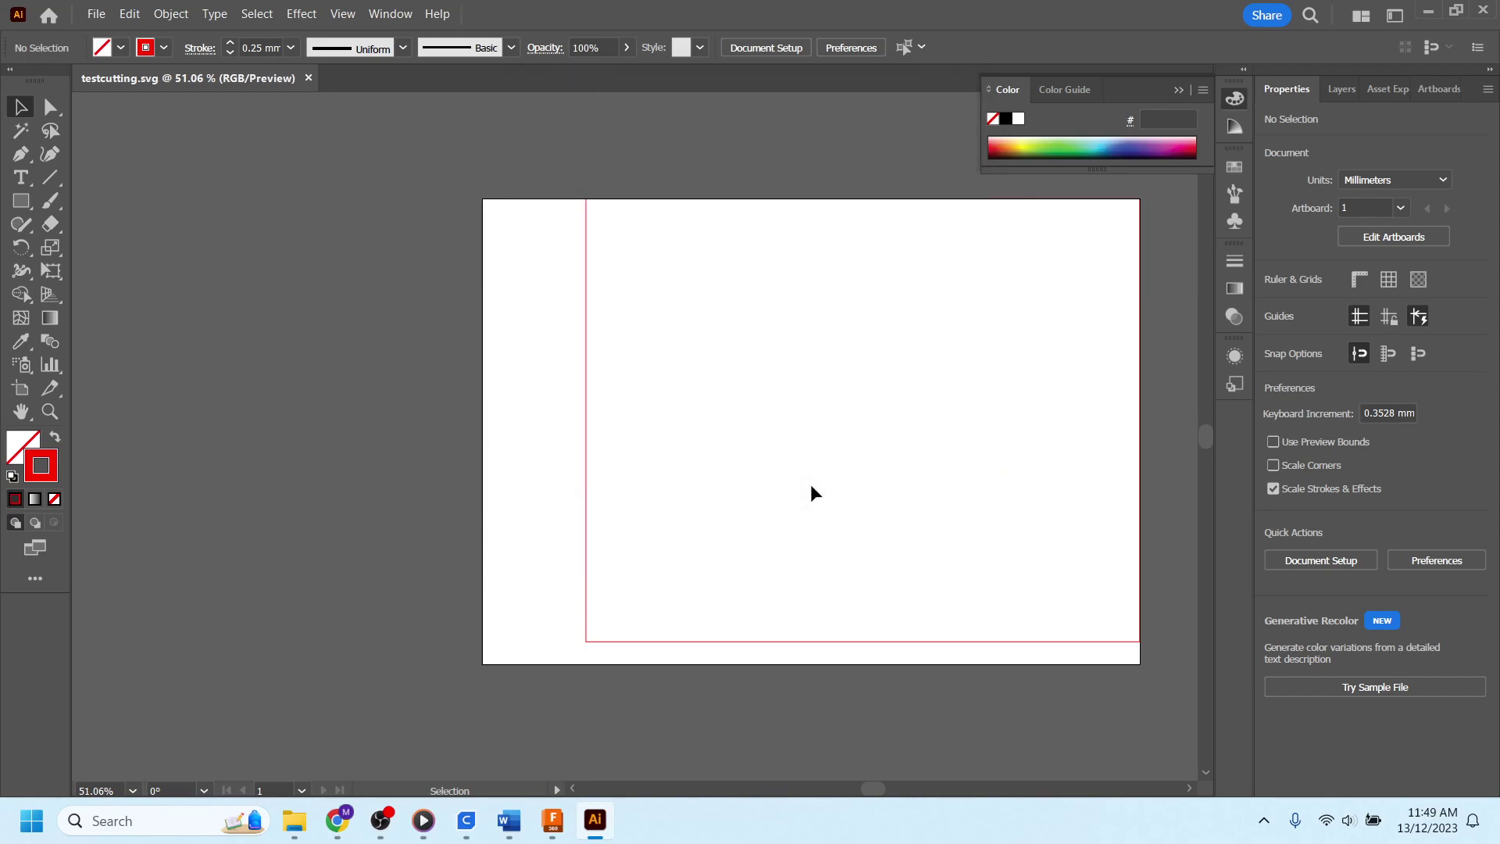